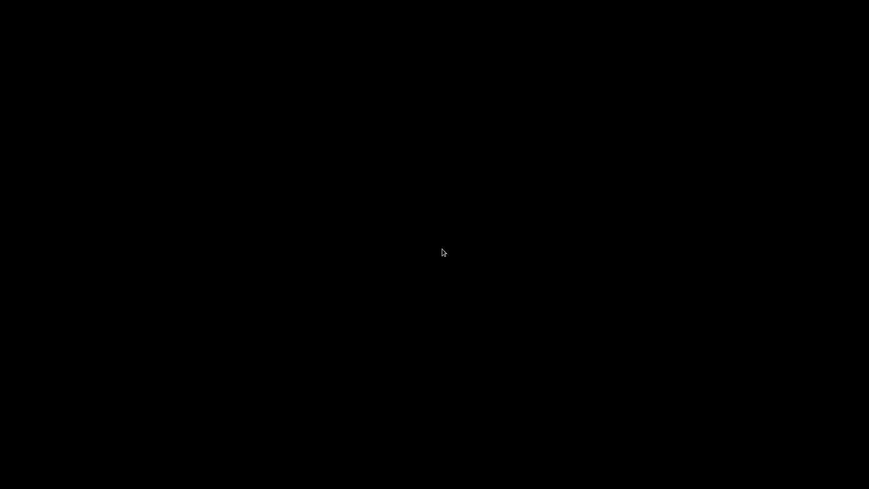
Unlock the desktop session by entering the account password
text(********)
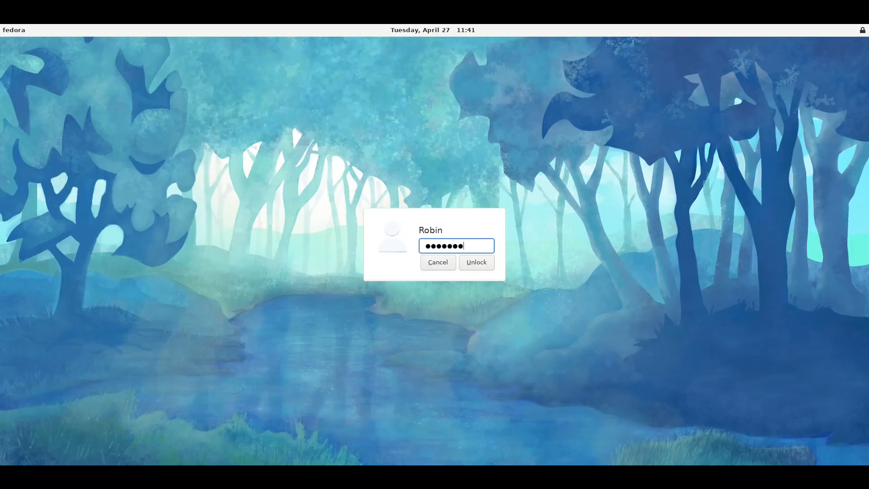
key(Return)
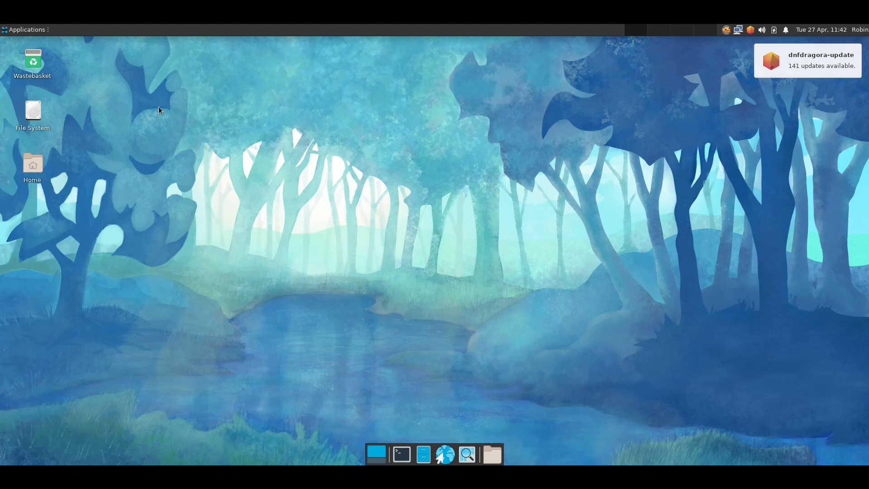
Set the VirtualBox display resolution to 1920x1080, keep the new configuration and close the display settings
click(23, 32)
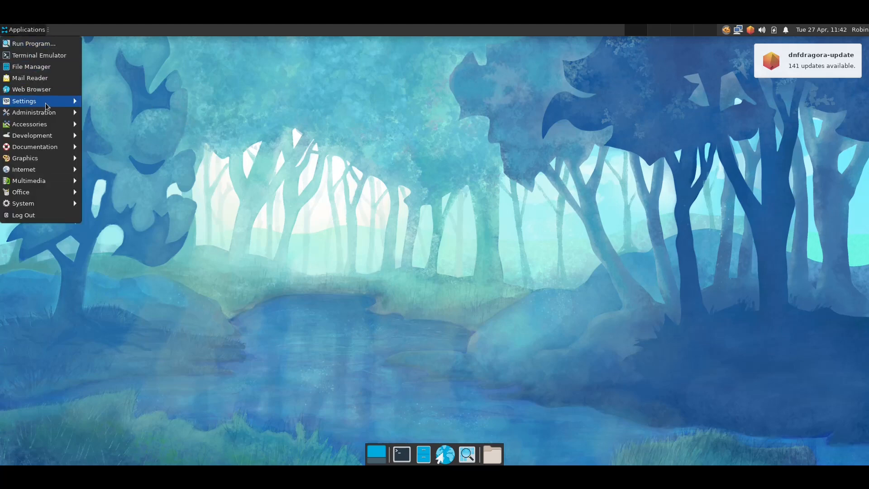
mouse_move(54, 128)
mouse_move(56, 101)
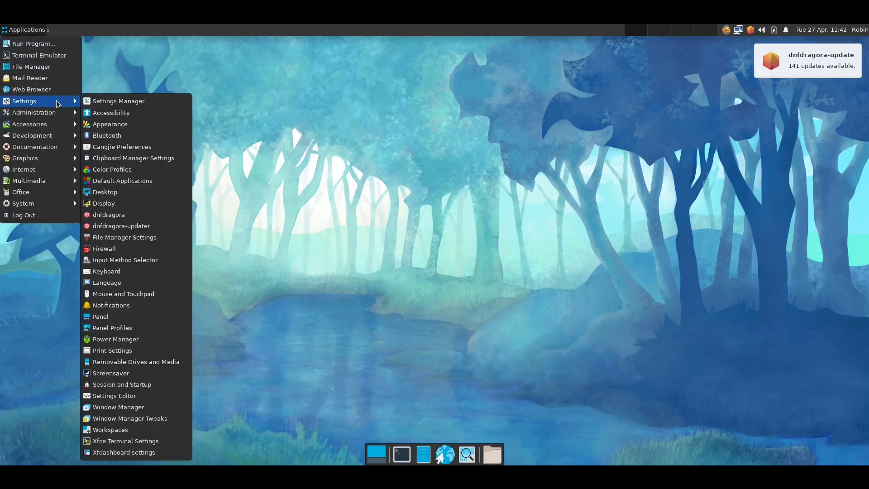
click(157, 204)
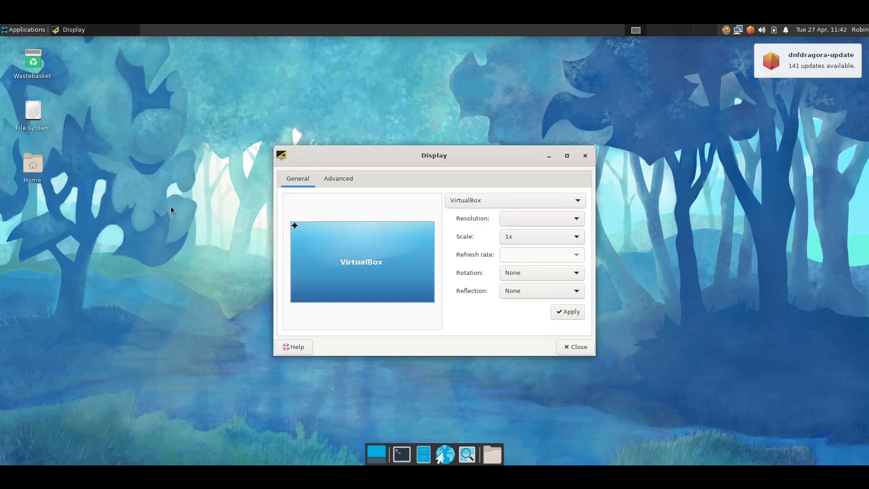
click(541, 219)
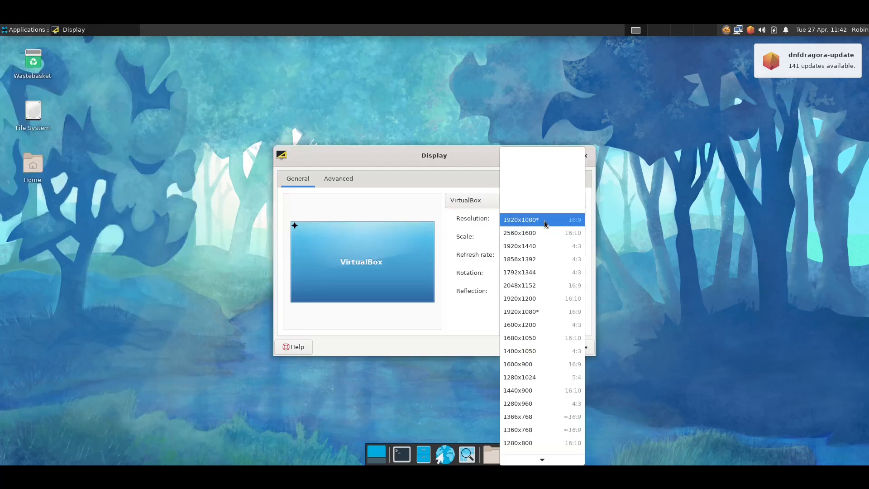
click(544, 221)
click(573, 313)
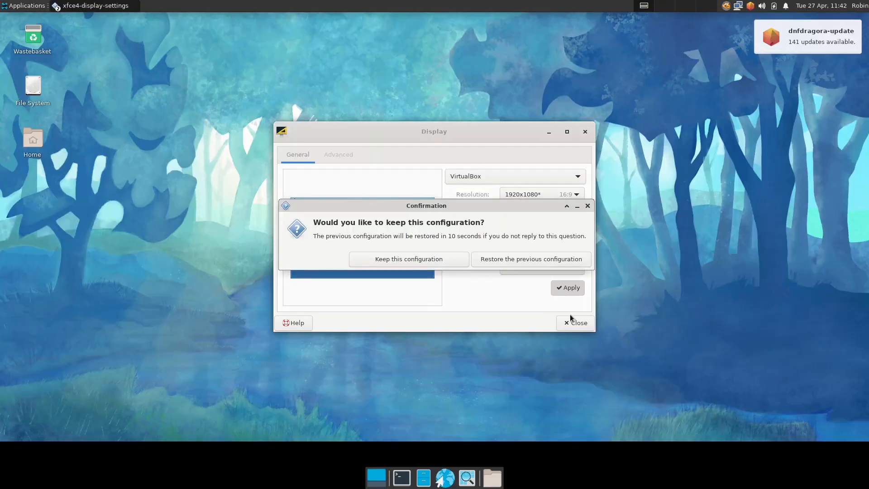
click(423, 261)
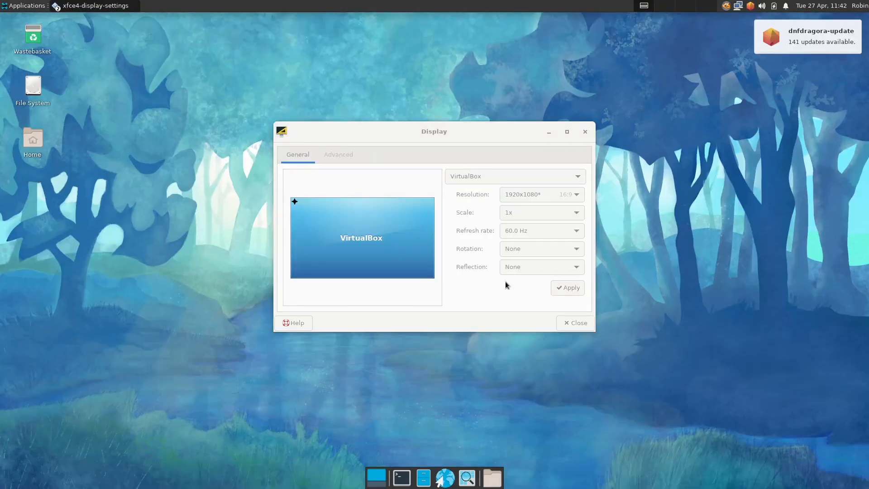
click(575, 323)
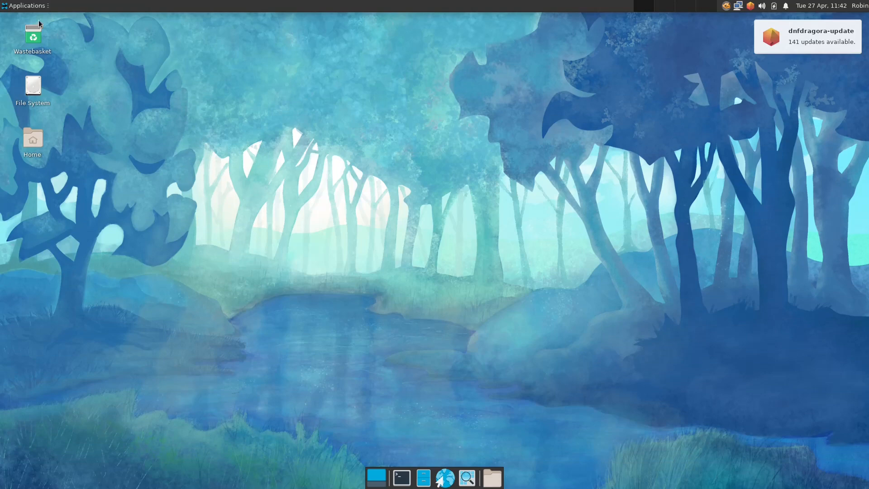
Check the system information in About Xfce, including the OS name and Xfce version, and close it
click(5, 5)
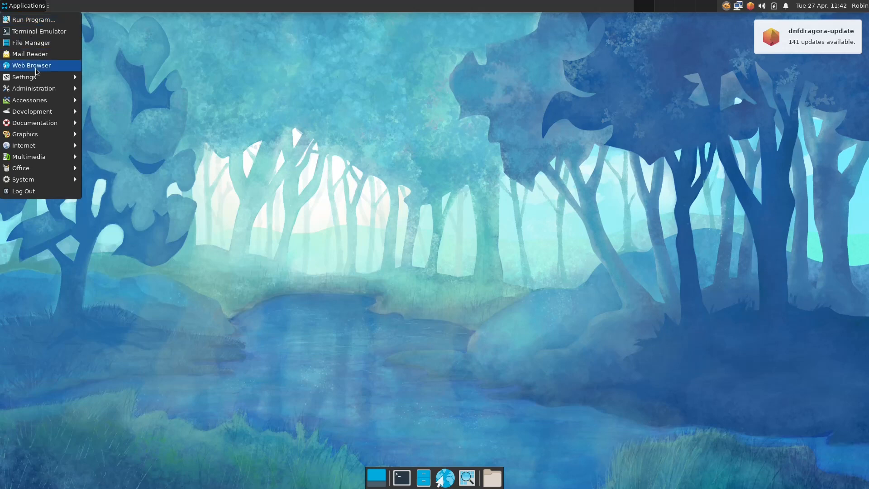
mouse_move(41, 78)
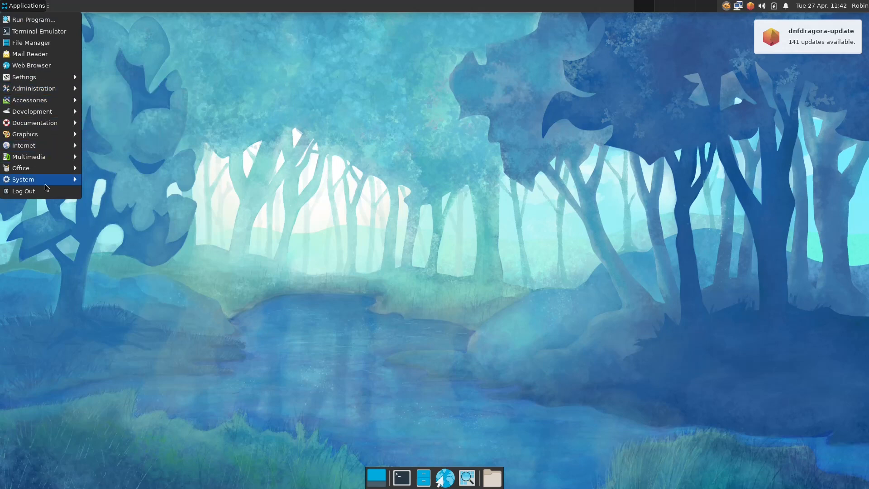
mouse_move(49, 182)
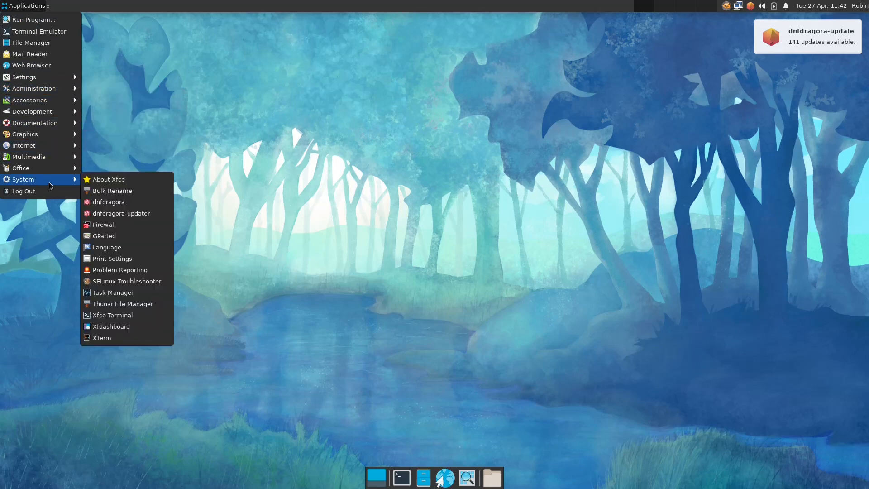
click(116, 180)
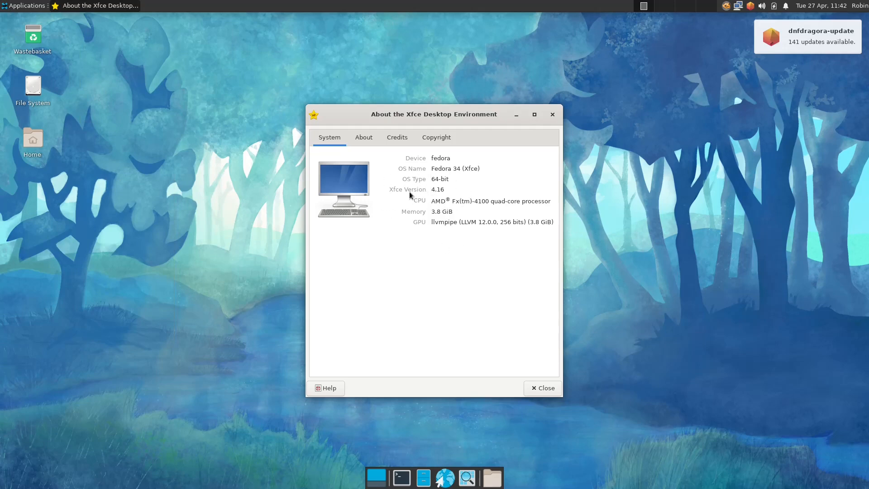
click(551, 390)
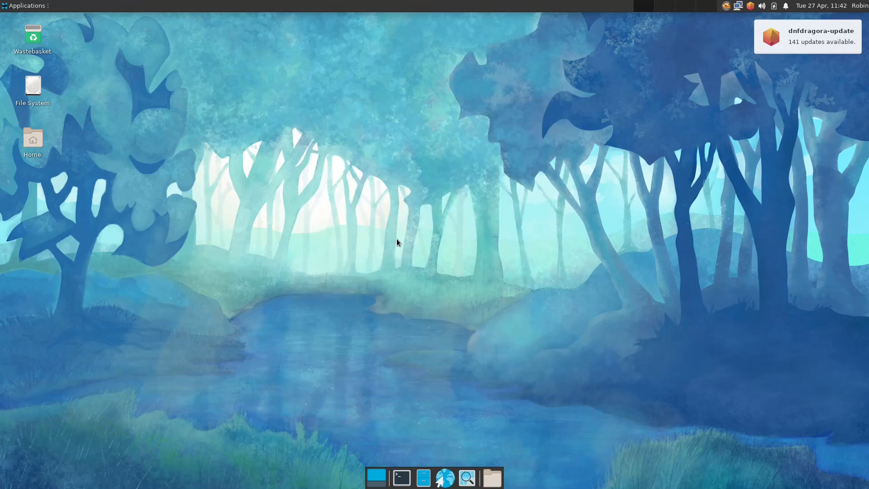
Open the preferences of the panel along the desktop's upper edge
right_click(374, 5)
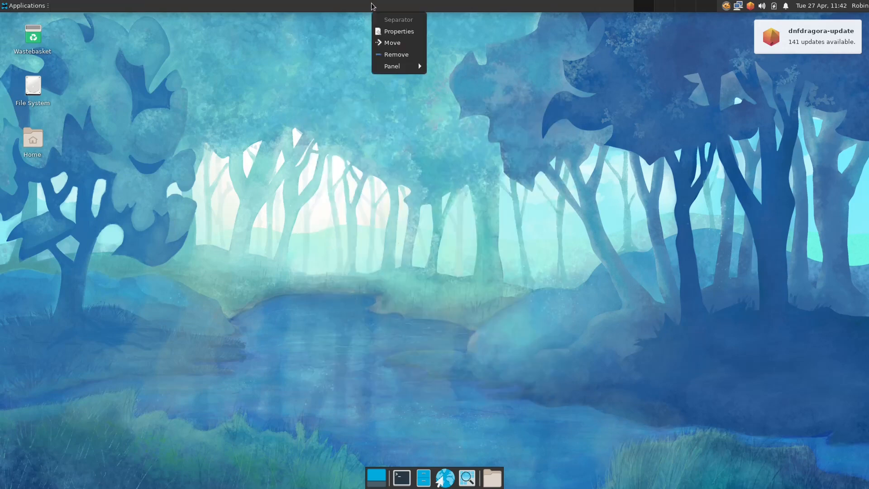
mouse_move(412, 67)
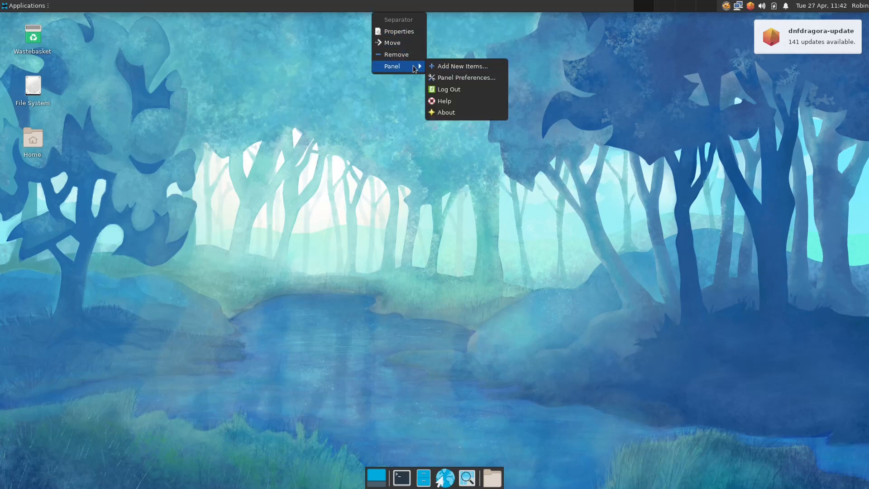
click(478, 78)
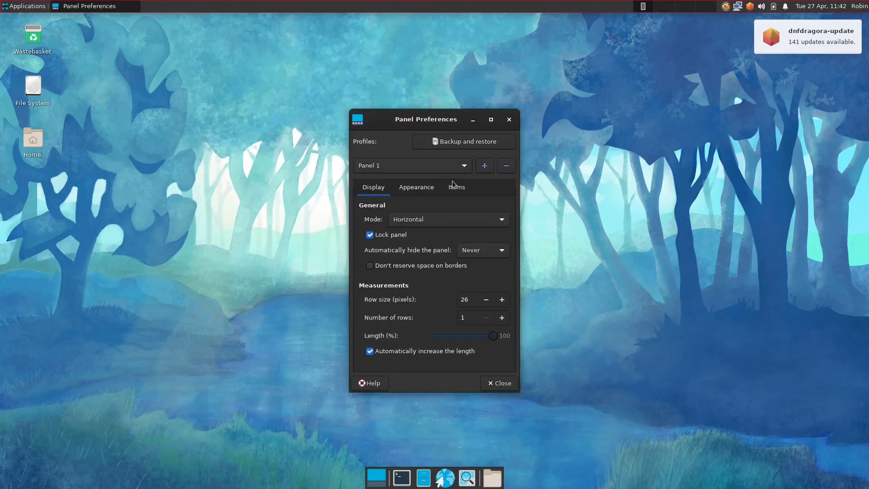
Review the items on Panel 1 and the list of new items available for it
click(457, 187)
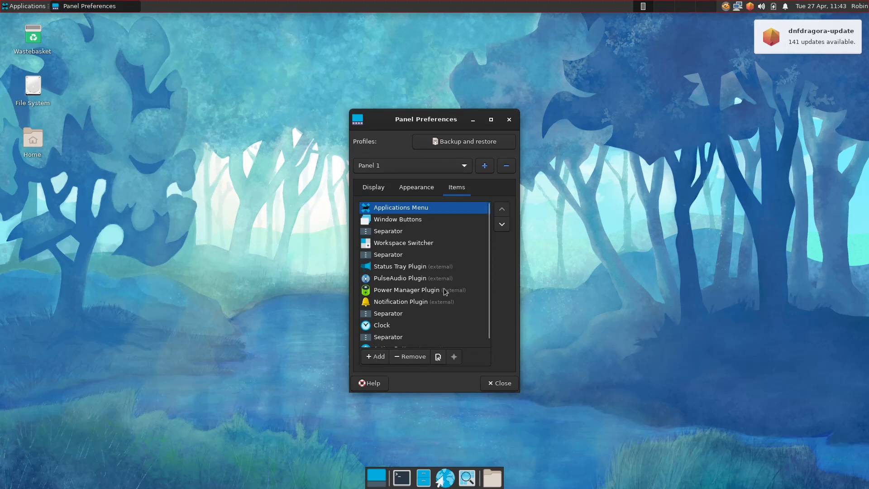
click(375, 357)
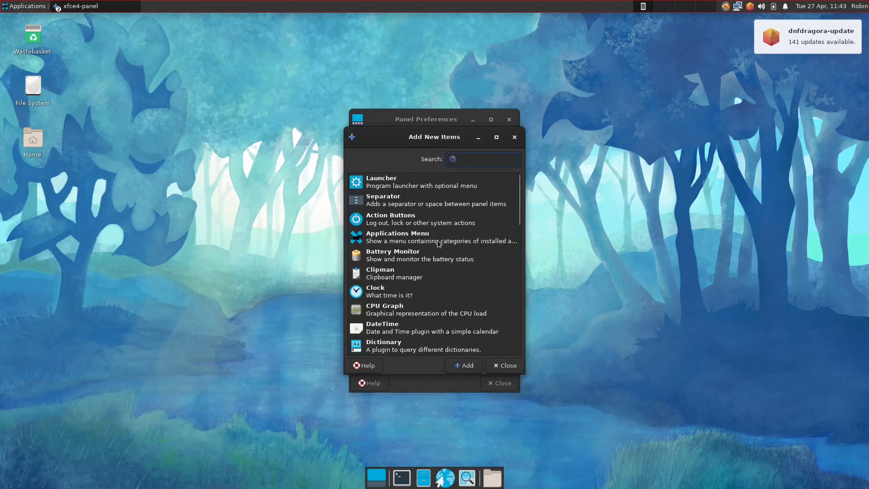
click(503, 366)
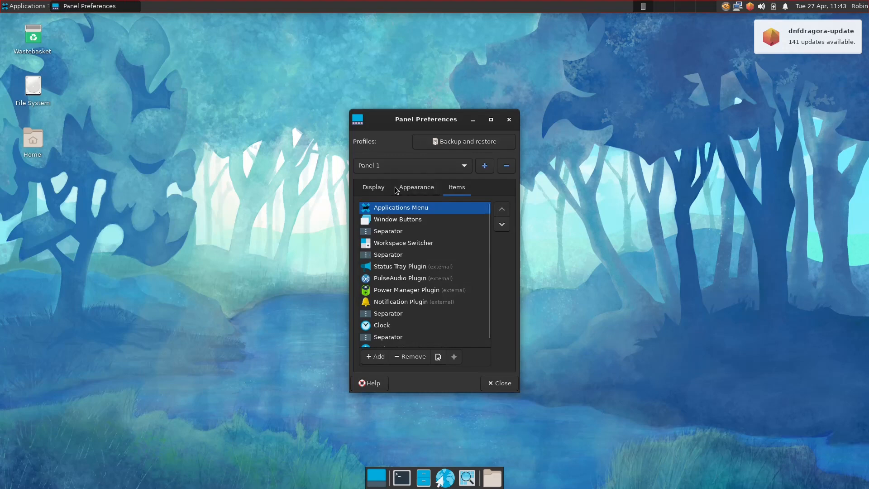
Switch dark mode for the panels off and back on in the appearance settings
click(420, 194)
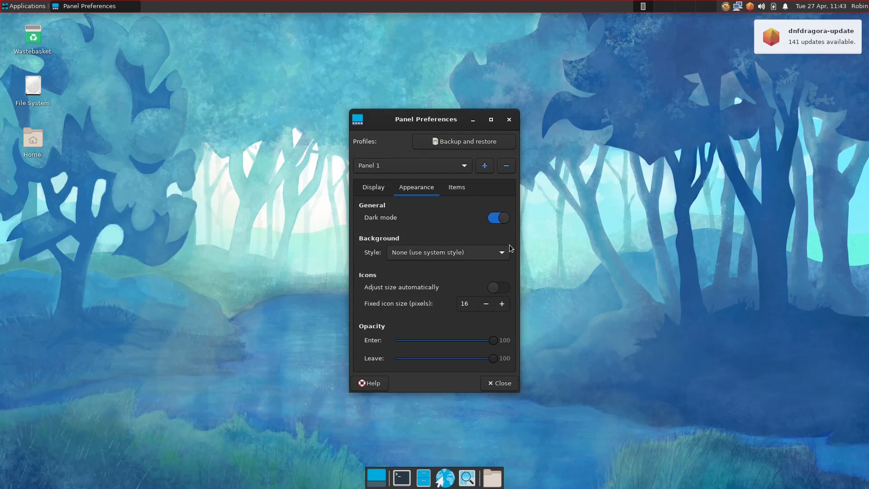
click(505, 218)
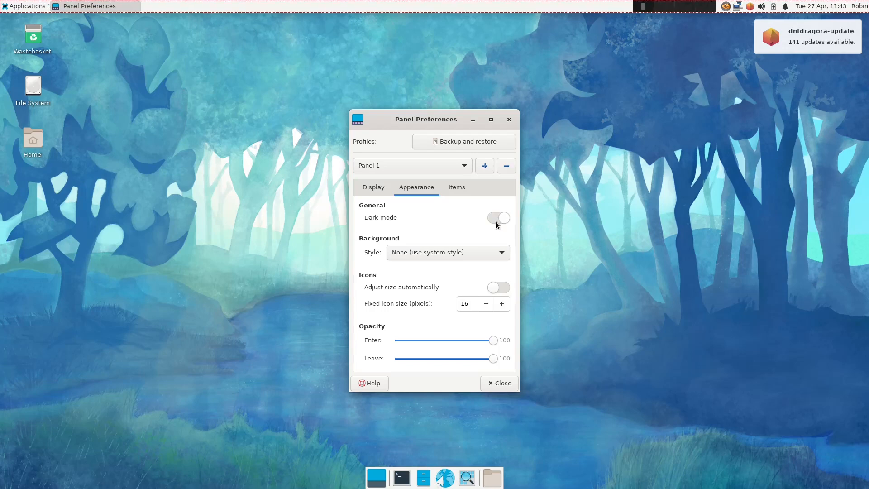
click(497, 222)
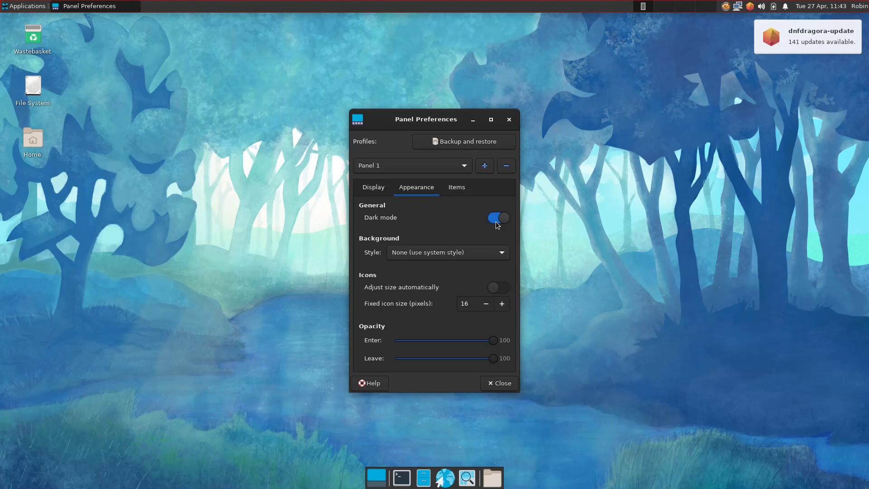
Search the items available for Panel 1 for "sensors" and clear the search
click(457, 187)
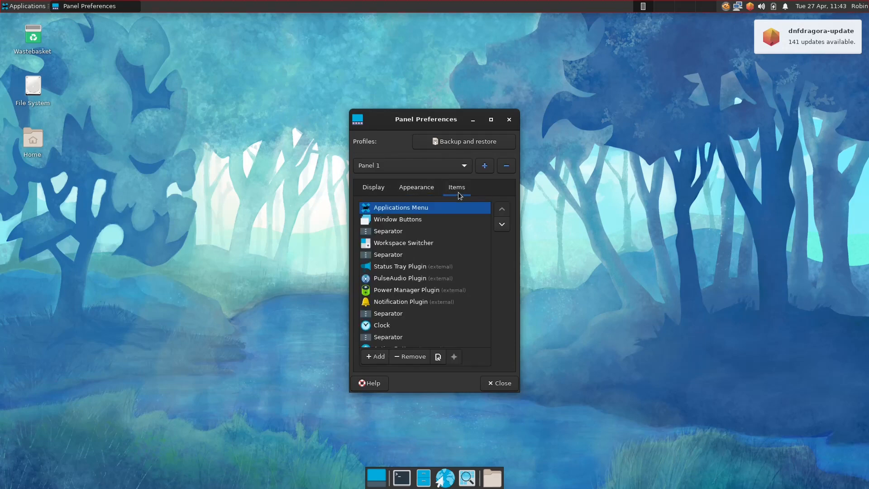
click(376, 357)
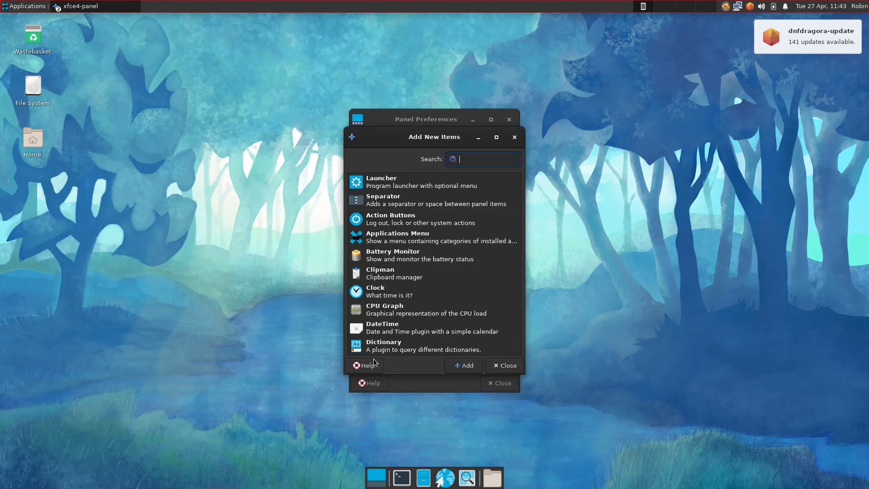
text(sensors)
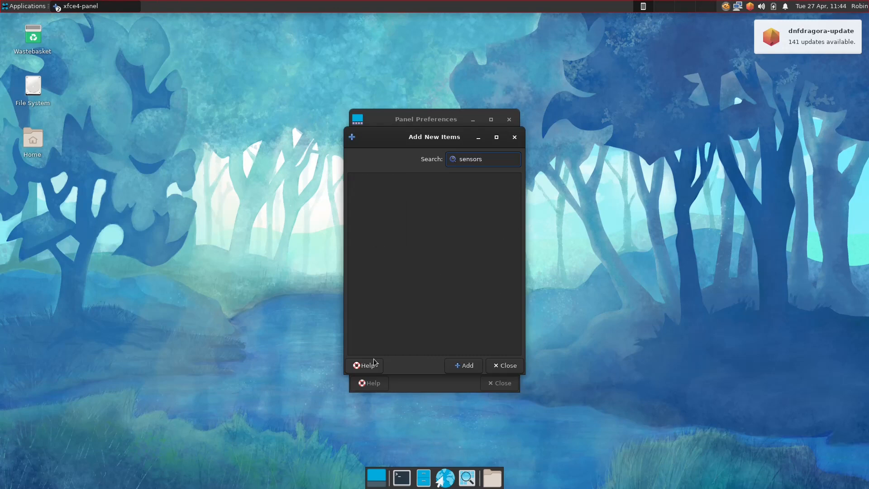
key(BackSpace)
key(BackSpace)
key(BackSpace)
key(BackSpace)
key(BackSpace)
key(BackSpace)
key(BackSpace)
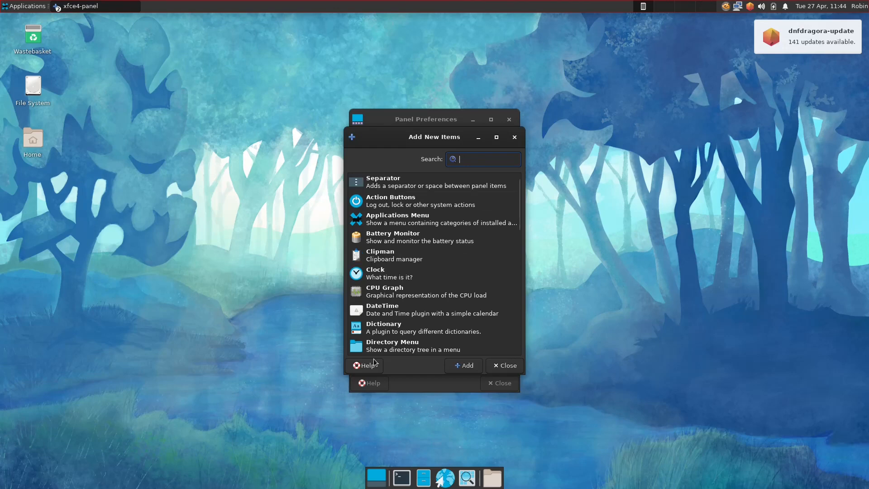
Find the Weather Update item by searching for "weather" and add it to Panel 1
text(weather)
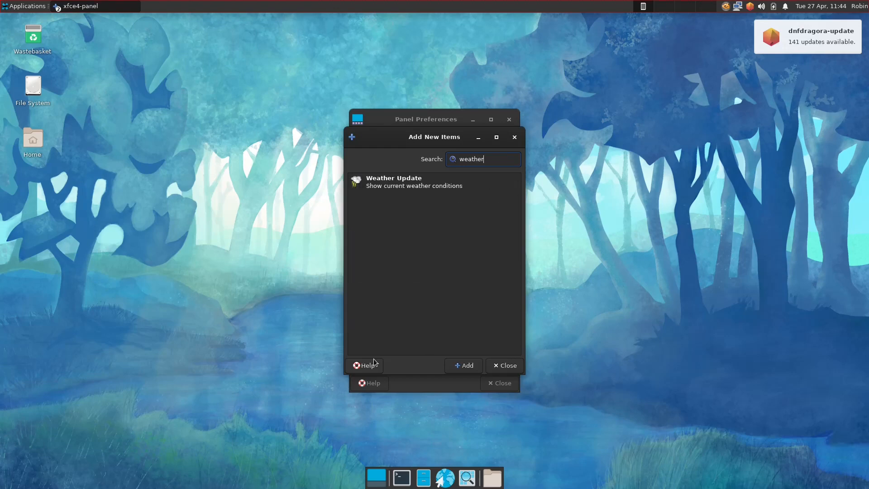
click(414, 189)
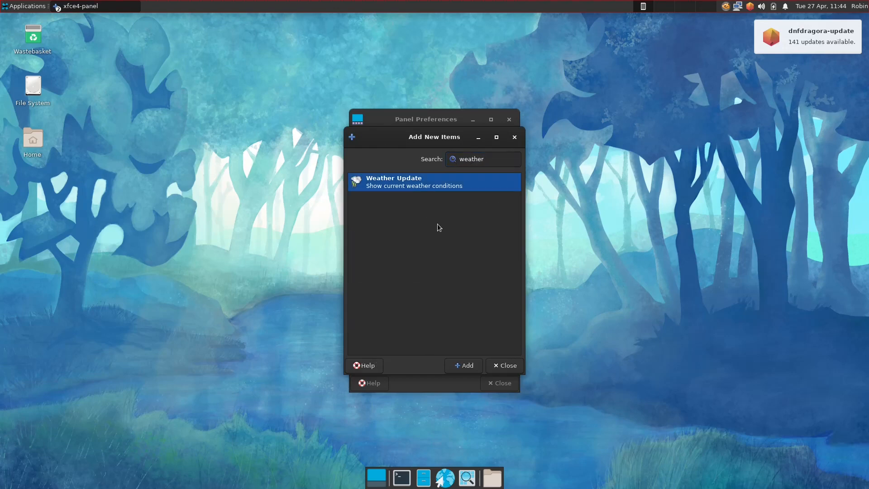
click(463, 367)
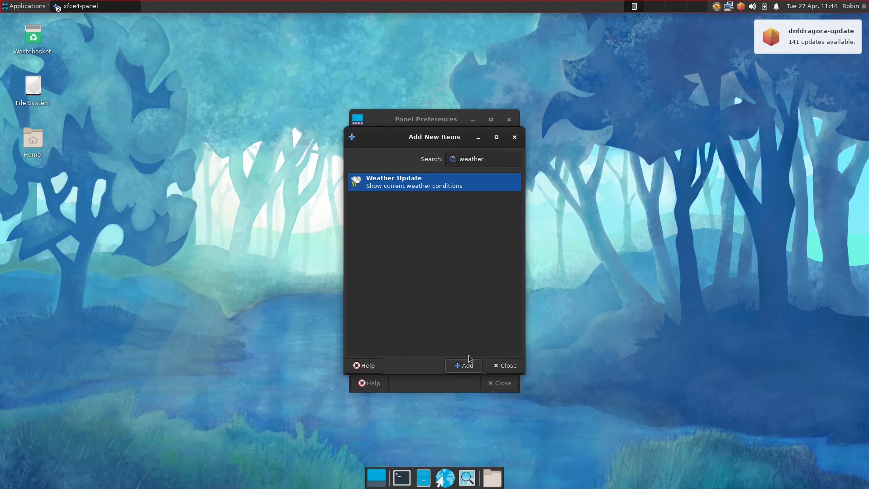
click(503, 365)
Open the properties of the new Weather Update item and move their window clear of the update notification
scroll(425, 308, down, 3)
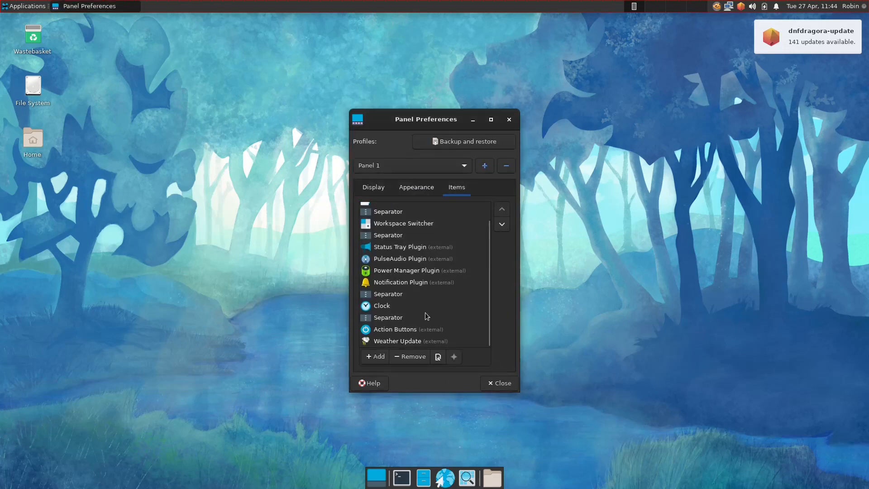
click(417, 343)
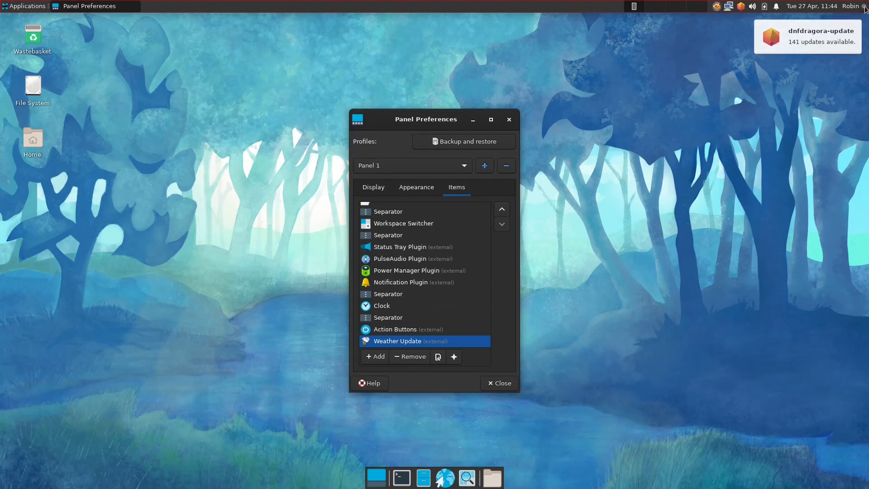
mouse_move(863, 10)
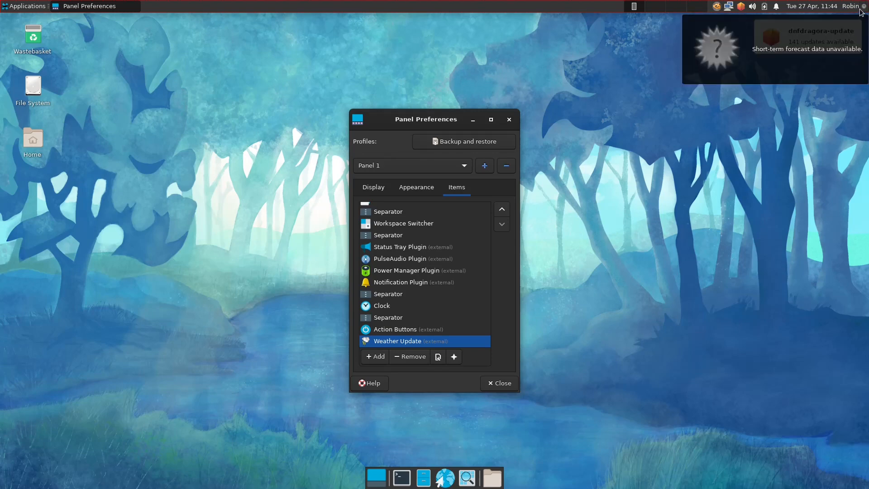
click(439, 357)
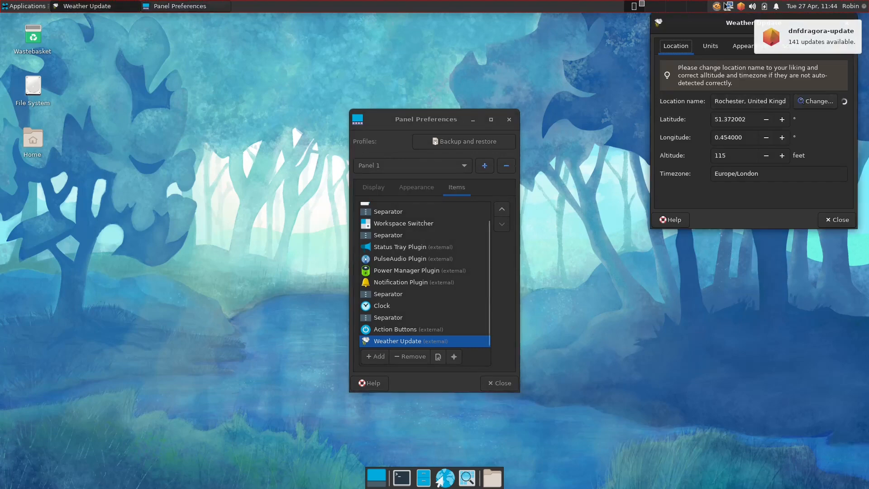
drag(711, 22, 674, 82)
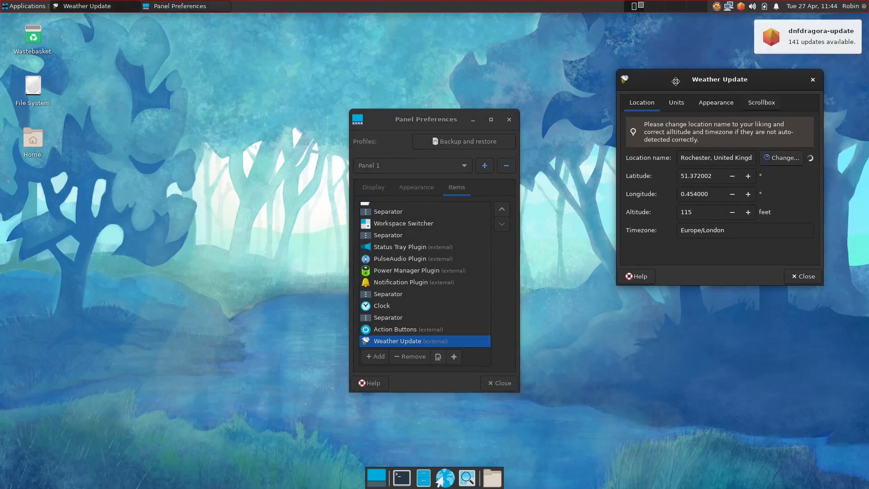
Review the appearance, units and scrollbox settings of the Weather Update item
click(714, 108)
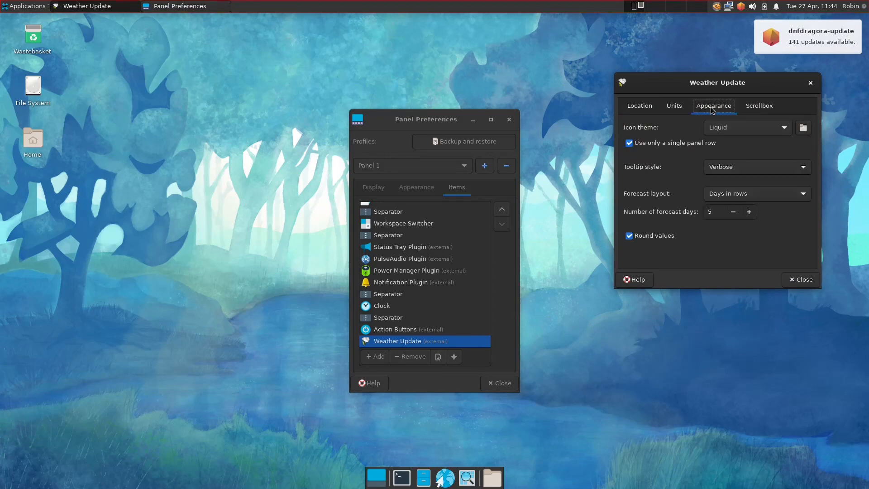
click(685, 109)
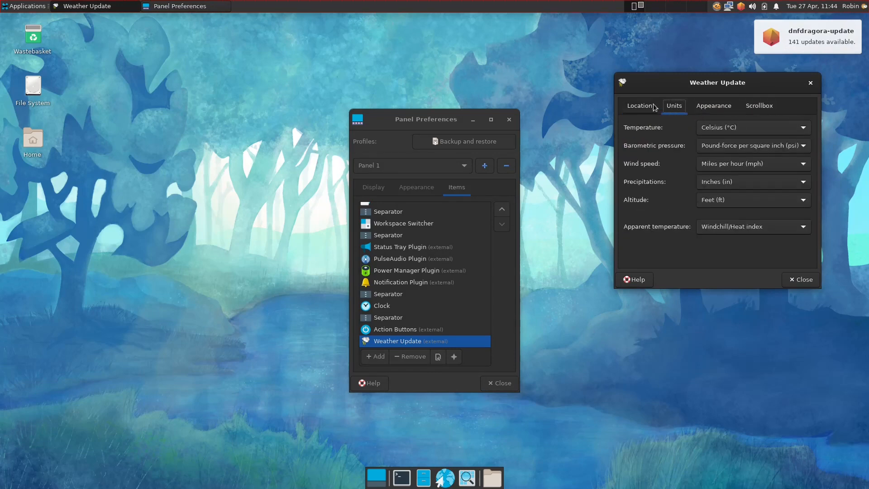
click(744, 106)
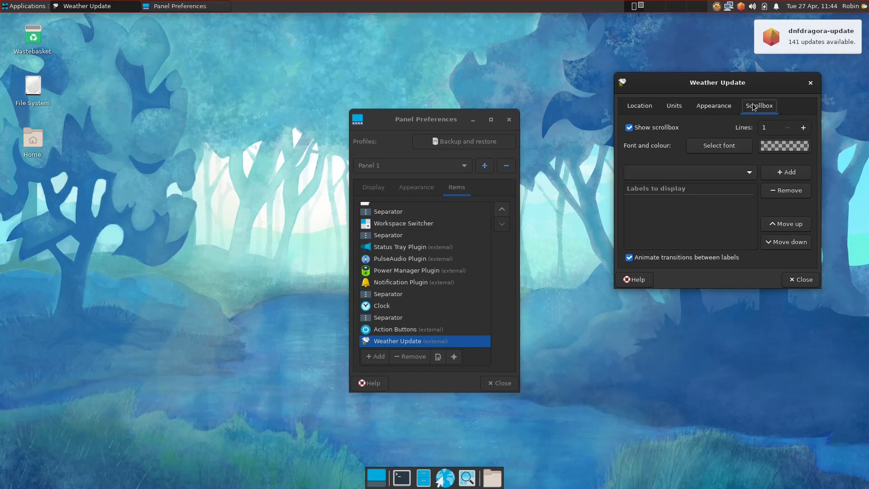
Add Temperature (T) and Wind speed (WS) to the labels displayed in the Weather Update scrollbox
click(721, 169)
click(719, 176)
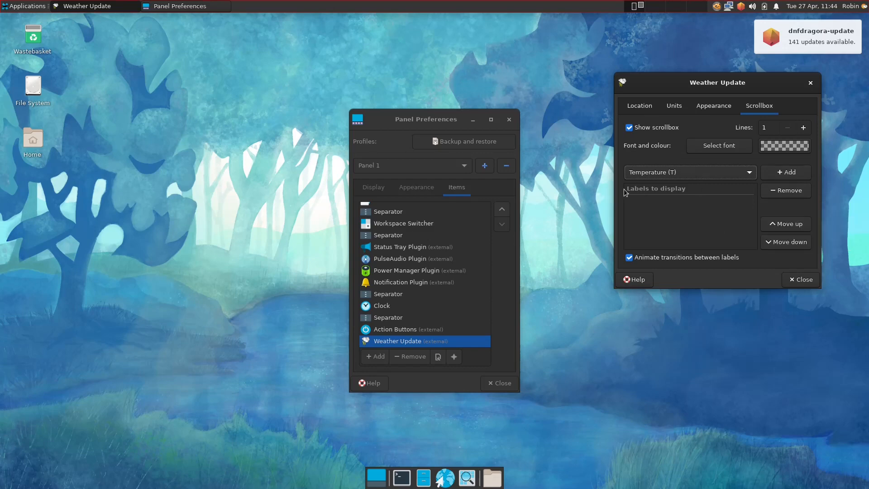
click(781, 172)
click(717, 175)
click(717, 175)
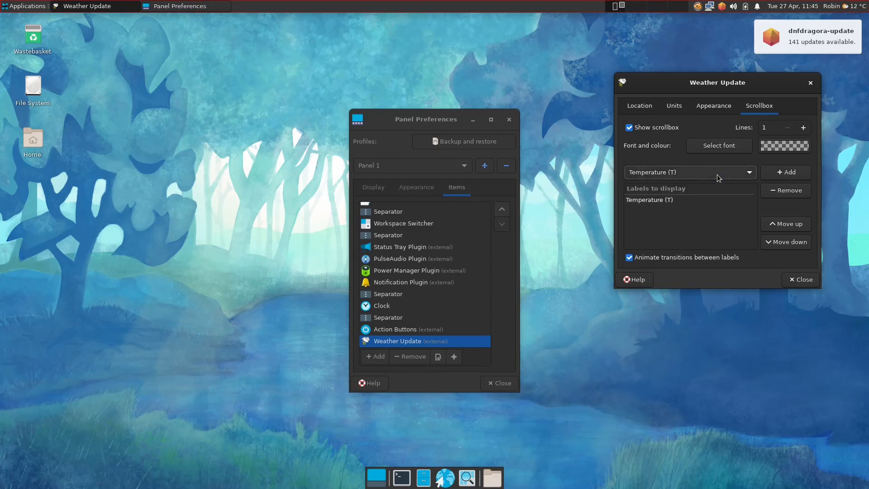
click(717, 175)
click(721, 198)
click(763, 175)
Add Wind direction (WD) and Humidity (H) to the displayed scrollbox labels
click(724, 173)
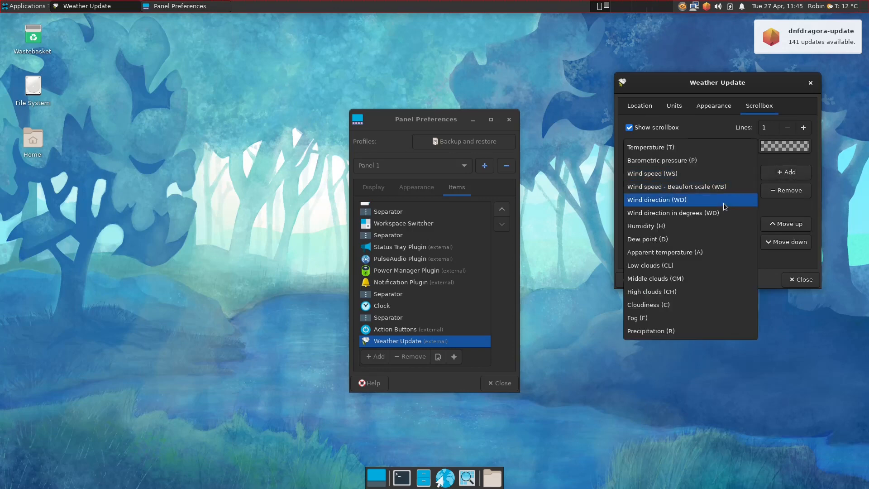
click(724, 200)
click(779, 175)
click(718, 178)
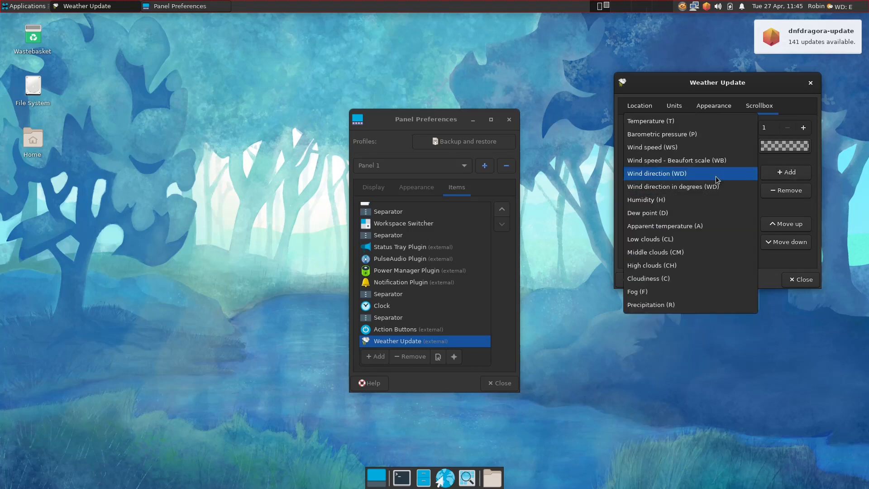
click(717, 178)
click(716, 178)
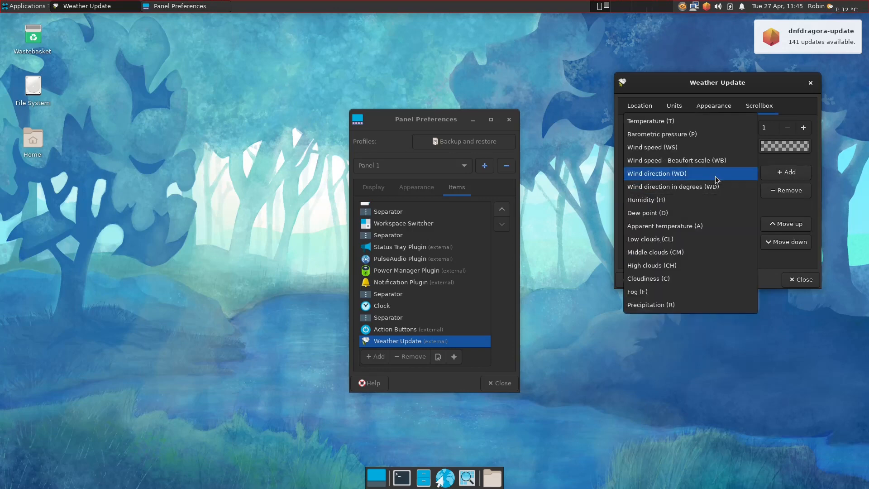
click(712, 200)
click(770, 173)
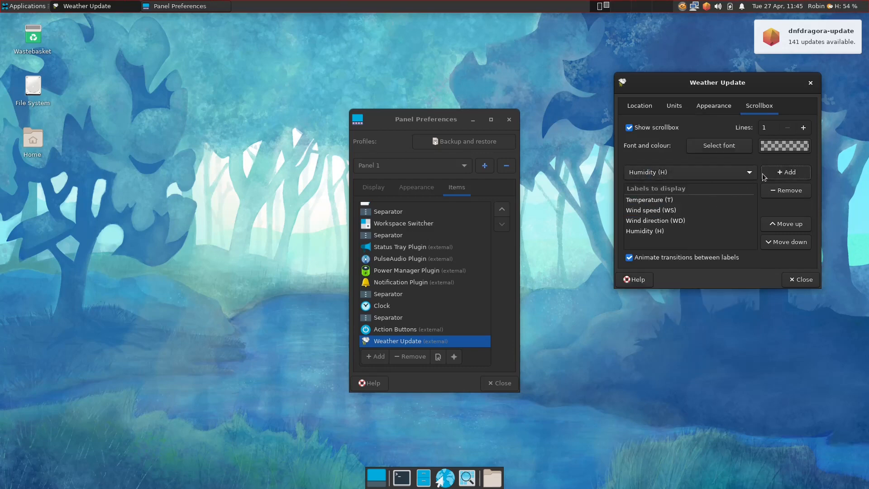
Add Dew point (D) and Apparent temperature (A) to the displayed scrollbox labels
click(710, 179)
click(714, 187)
click(762, 174)
click(735, 174)
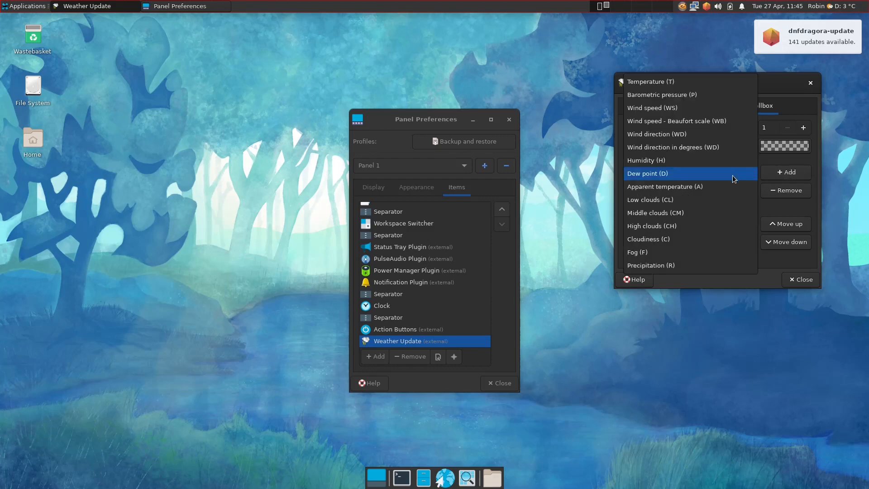
click(736, 190)
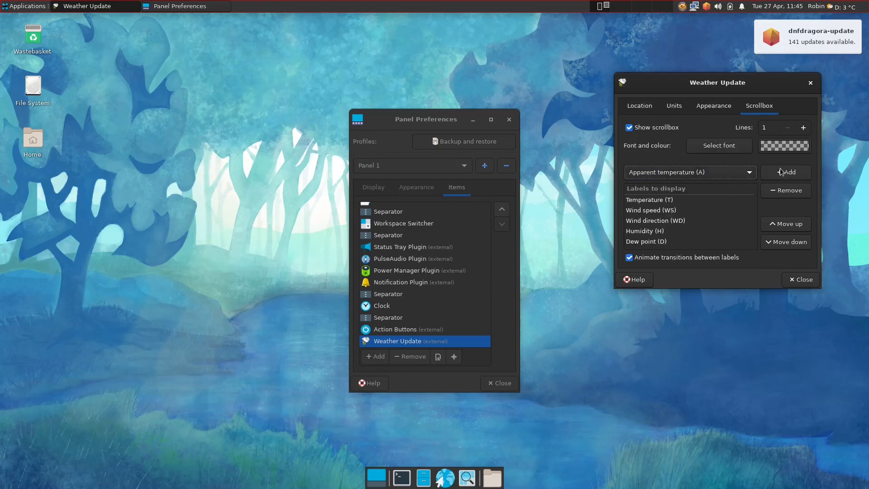
click(781, 170)
Add Cloudiness (C) and Precipitation (R) to the displayed scrollbox labels
click(719, 175)
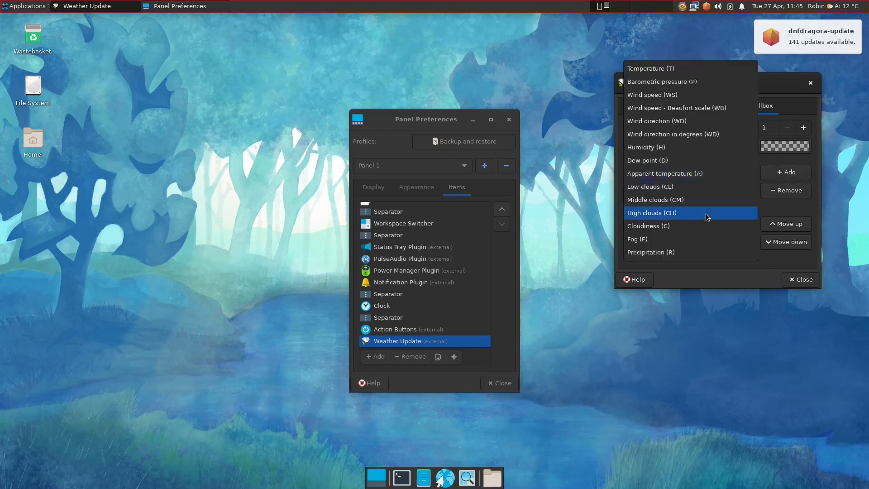
click(706, 226)
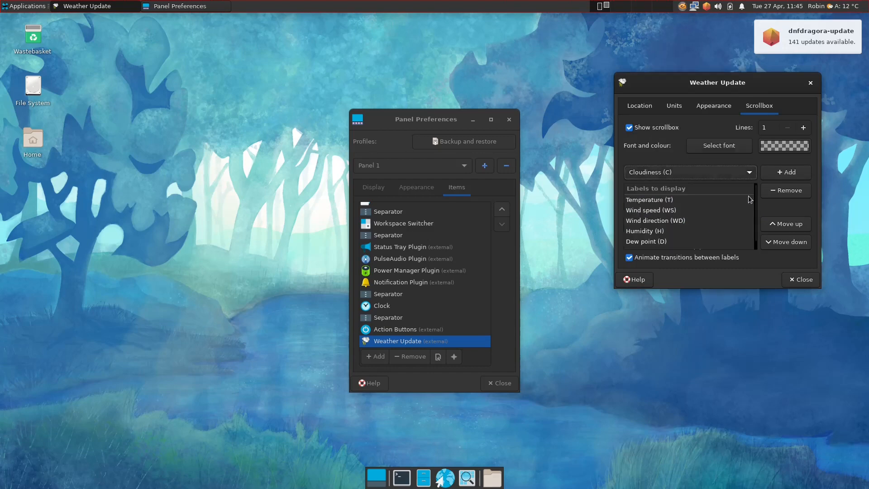
click(787, 172)
click(712, 175)
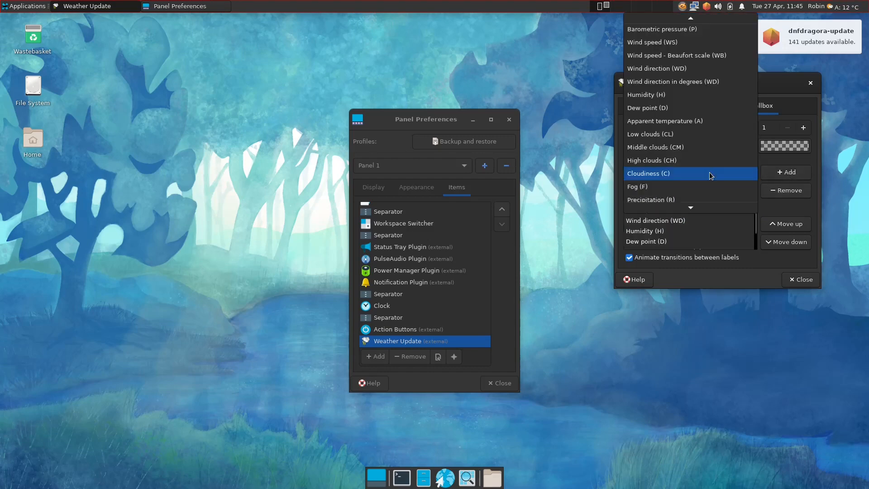
click(701, 200)
click(790, 172)
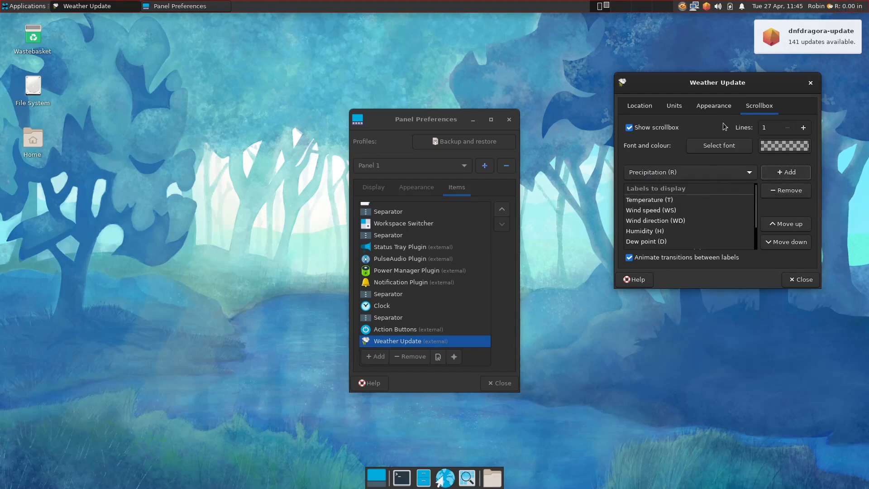
Set the Weather Update icon theme to Liquid Dark and close the weather and panel settings windows
click(720, 108)
click(758, 128)
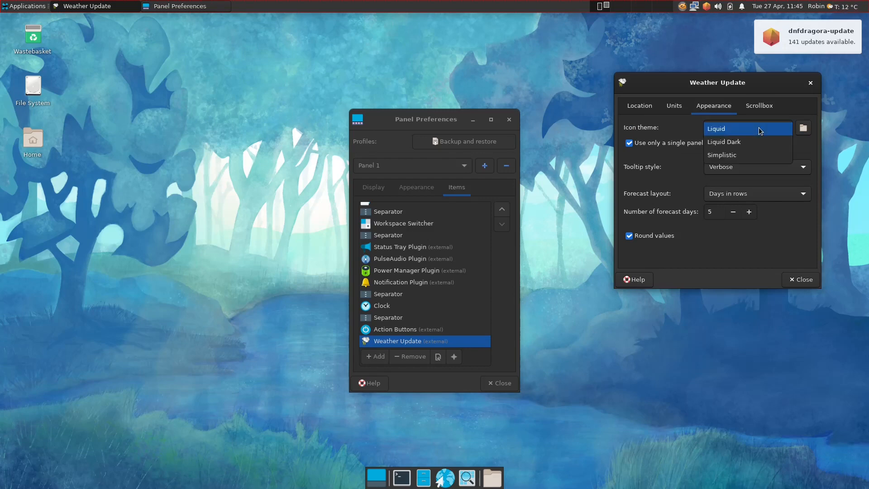
click(759, 141)
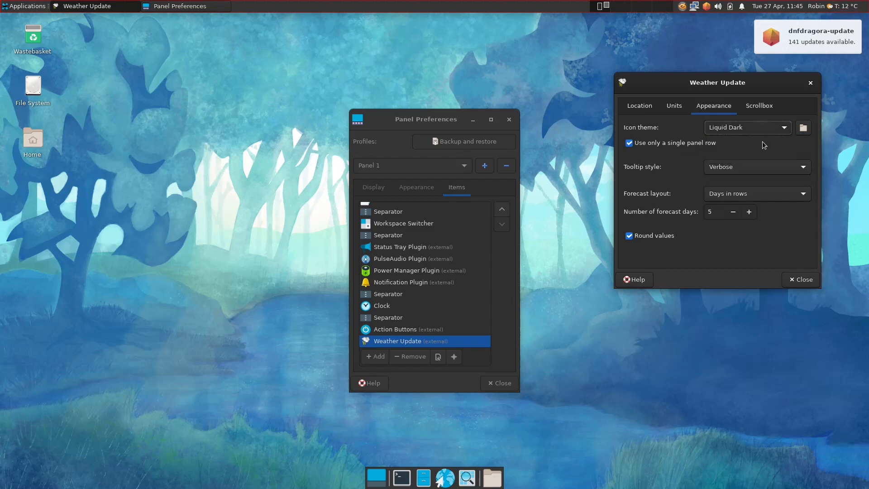
click(806, 281)
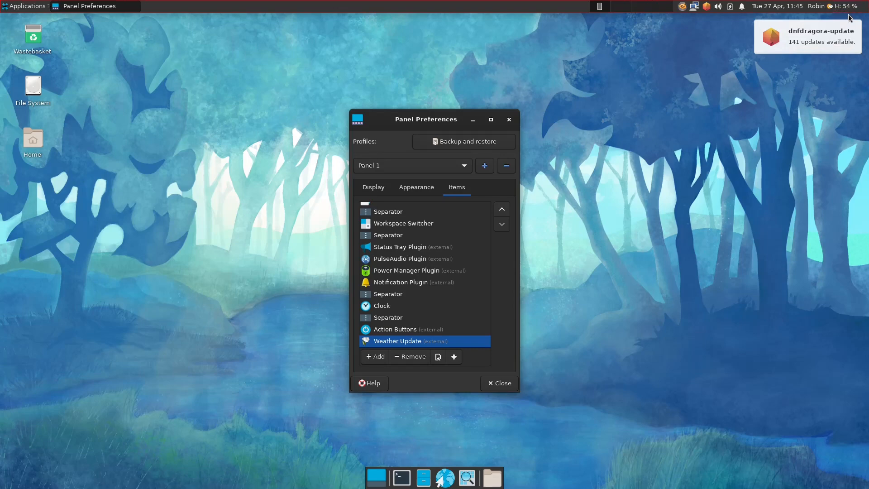
click(494, 383)
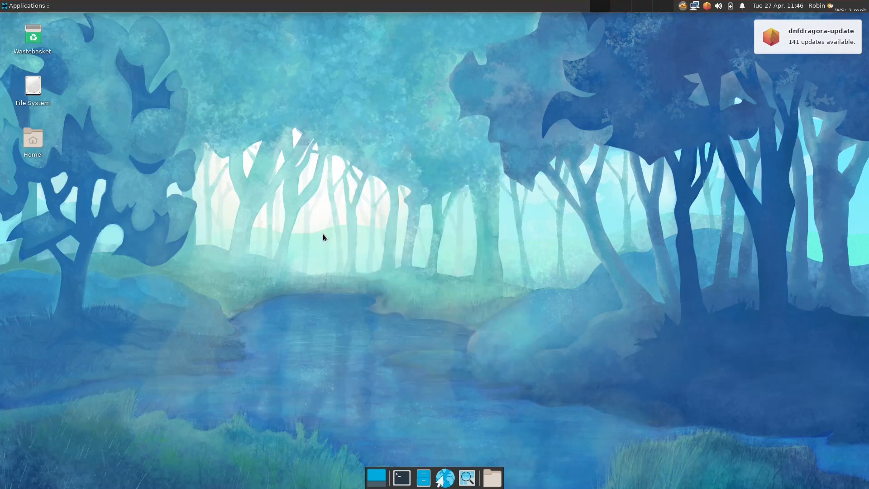
Run "sudo dnf update" in a new terminal window placed mid-desktop and authenticate with the account password
click(402, 480)
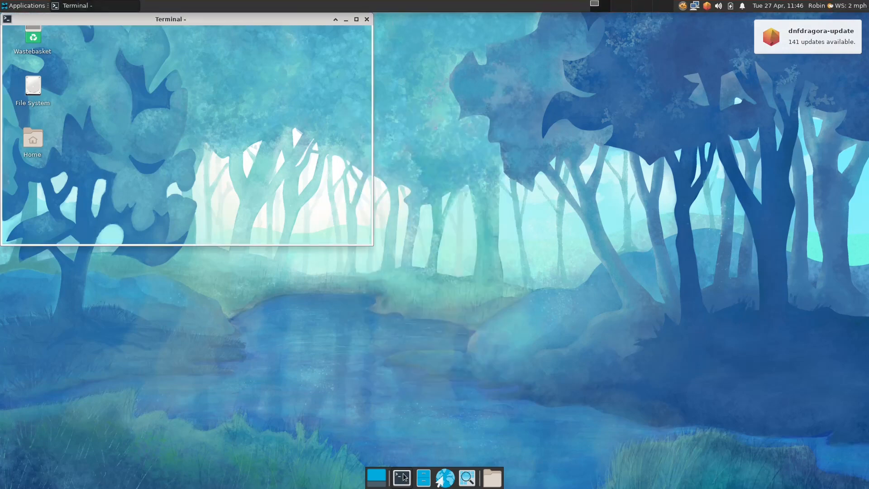
drag(170, 23, 415, 110)
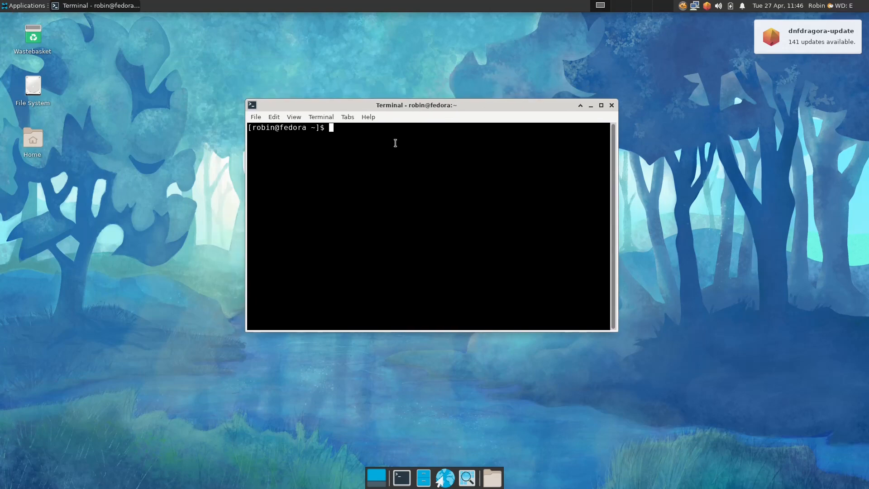
text(sudo dnf update)
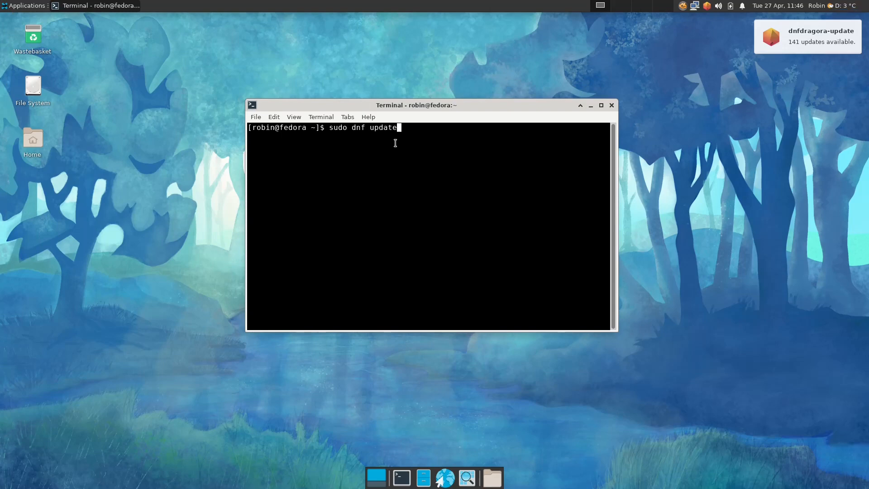
key(Return)
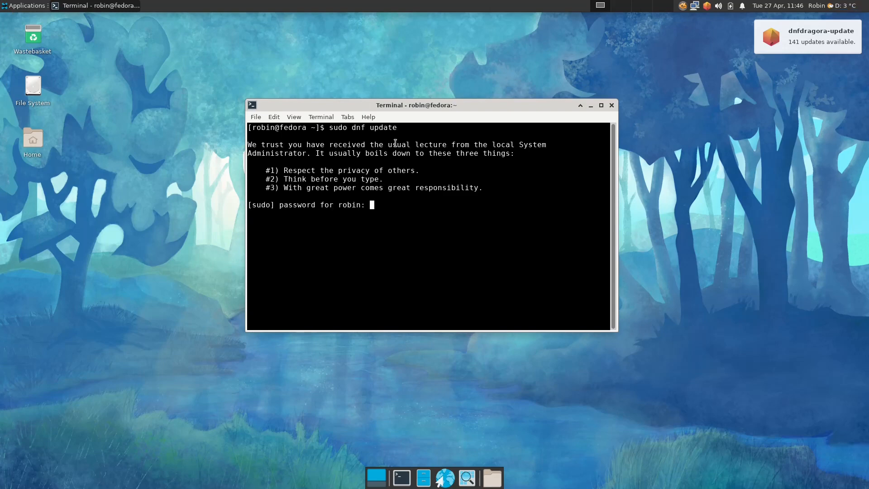
key(Return)
key(Right)
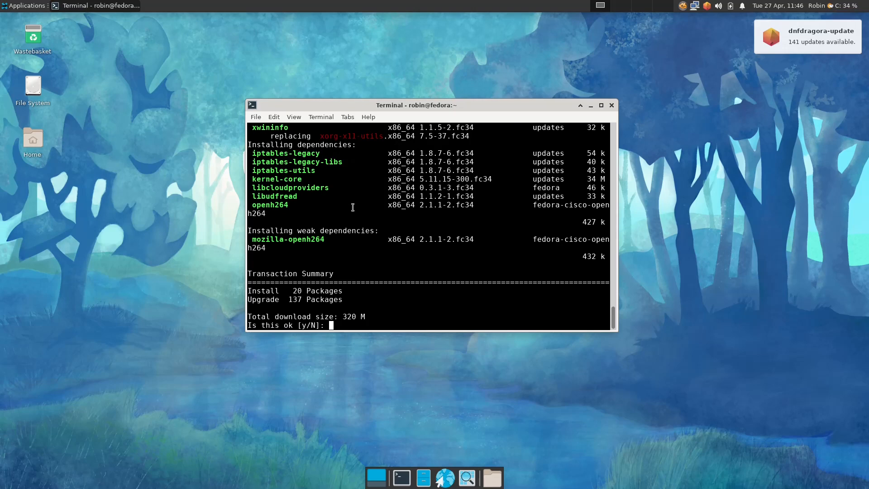
Examine the list of packages to install and upgrade, including the dependencies and the transaction summary
scroll(589, 254, up, 1)
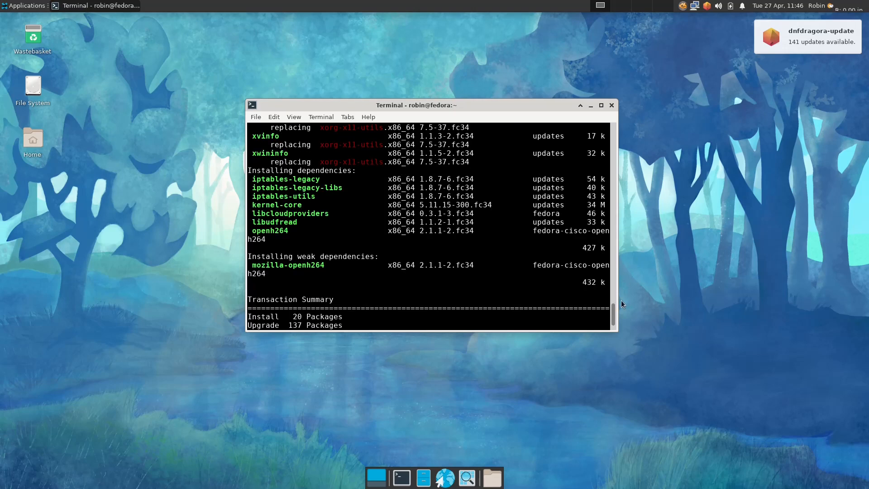
scroll(614, 297, up, 2)
scroll(615, 297, up, 6)
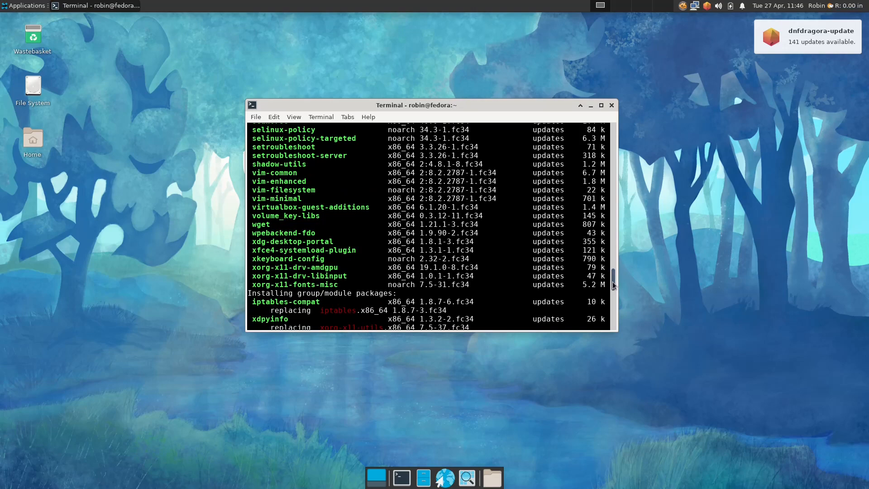
mouse_move(614, 284)
mouse_down()
mouse_move(620, 150)
mouse_move(623, 255)
mouse_up()
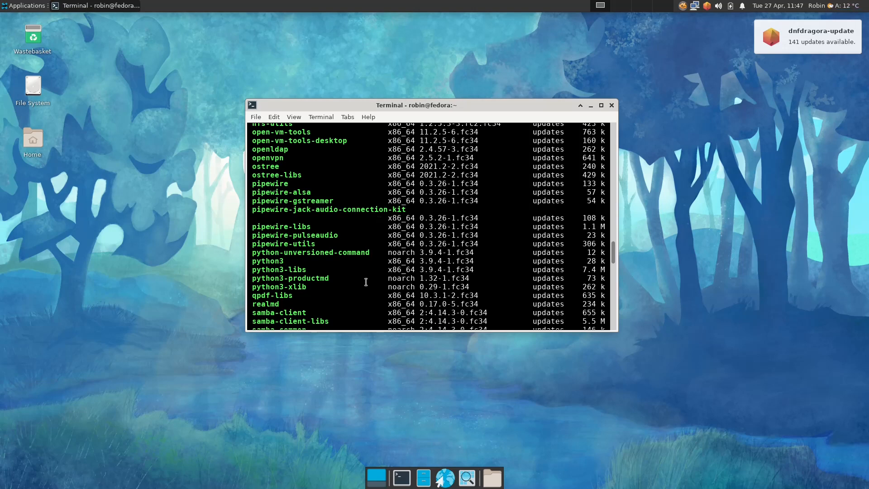
scroll(347, 259, down, 8)
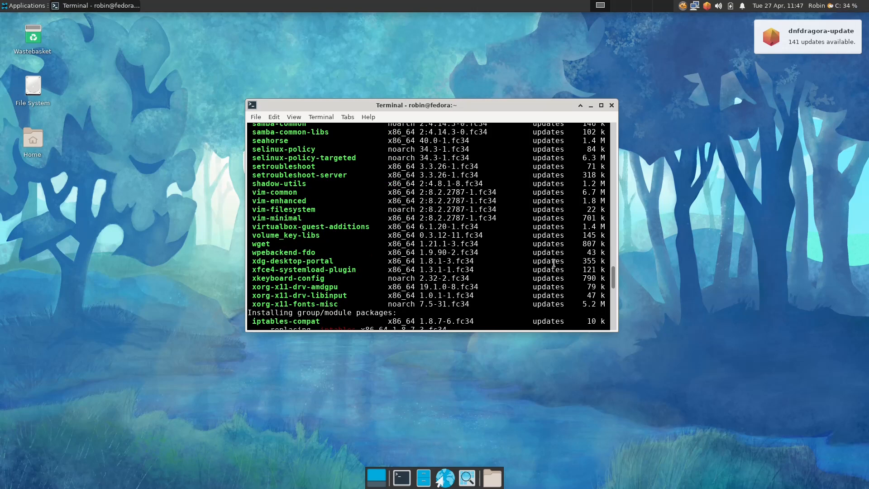
drag(609, 278, 614, 319)
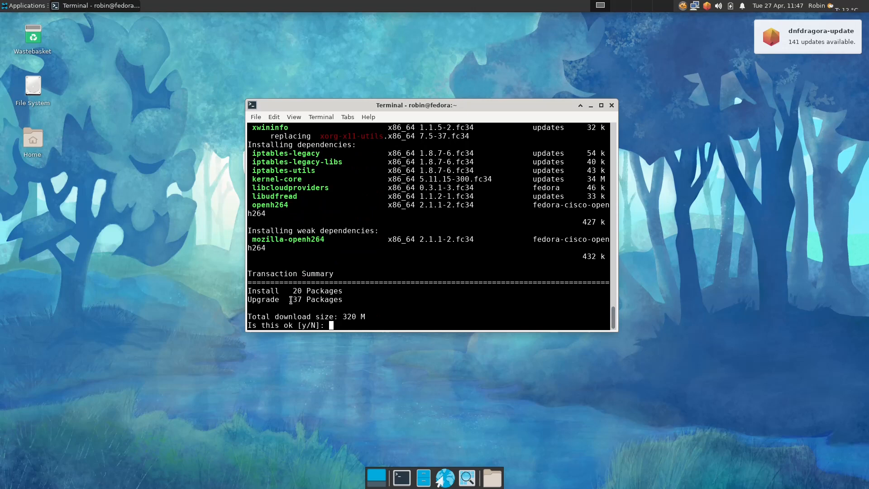
drag(290, 301, 300, 300)
click(278, 249)
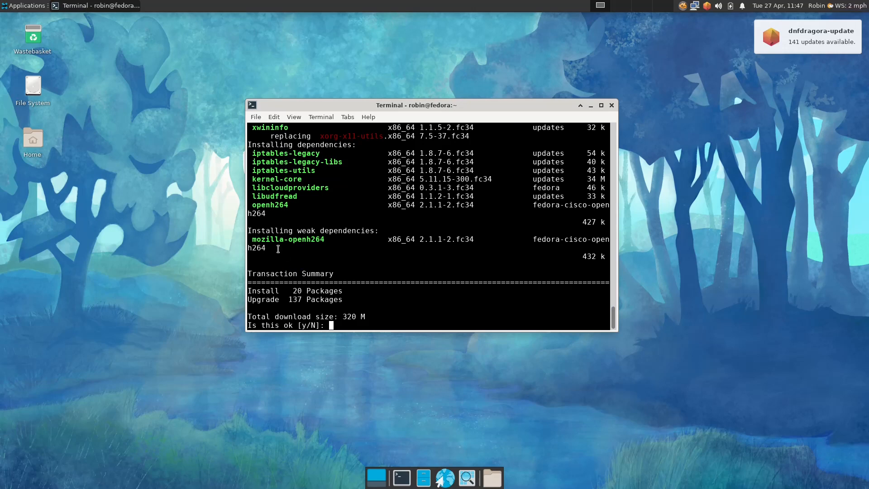
drag(333, 240, 304, 240)
click(314, 245)
Approve the package update by answering y to both confirmation prompts
text(y)
key(Return)
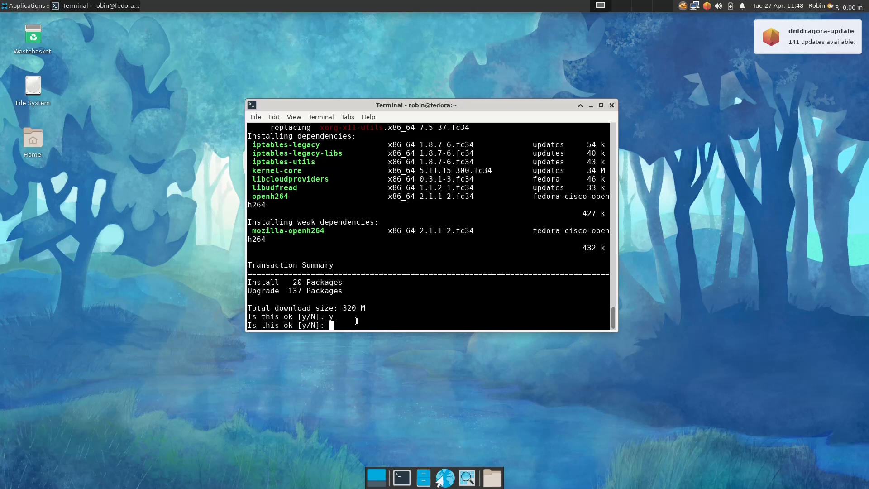
text(y)
key(Return)
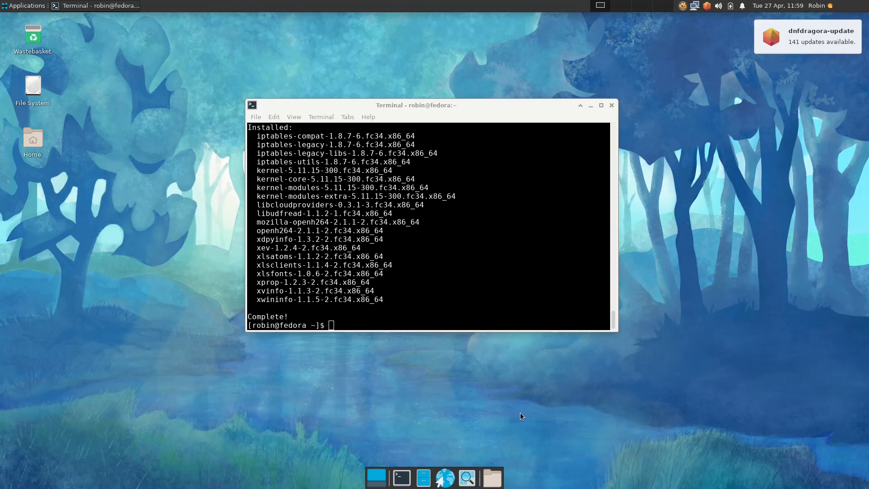
Launch Firefox from the installed Internet applications
click(8, 9)
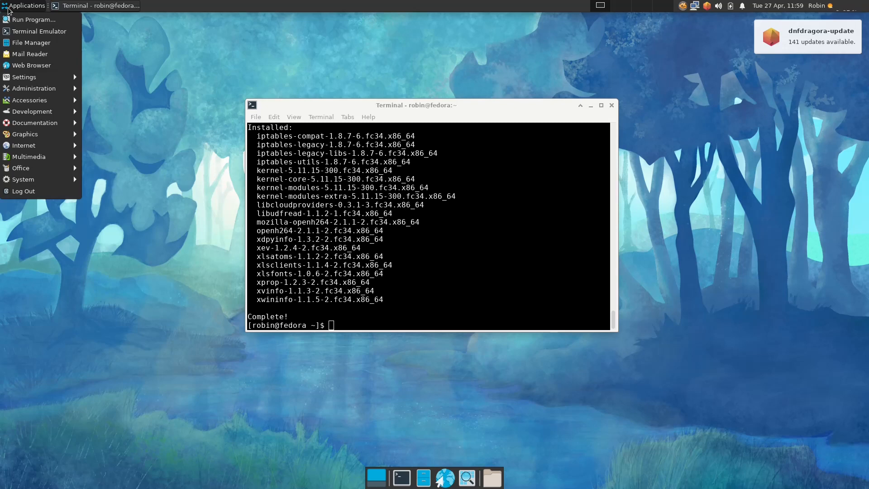
mouse_move(59, 147)
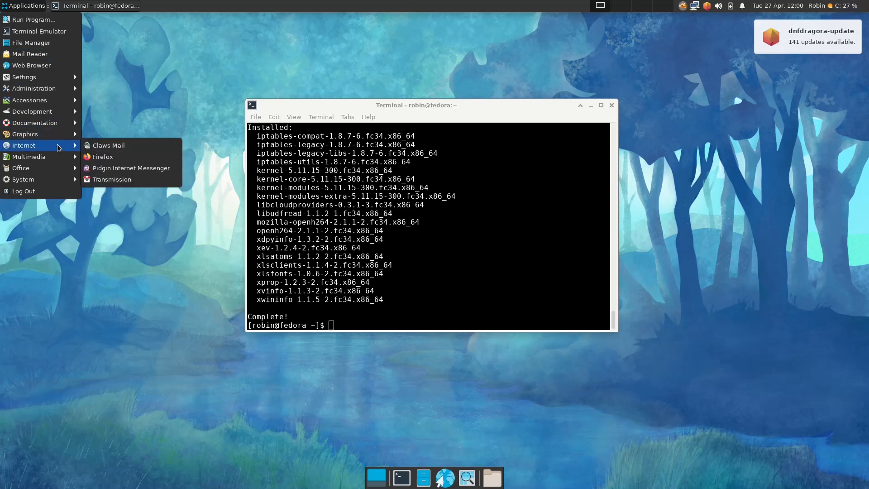
click(140, 156)
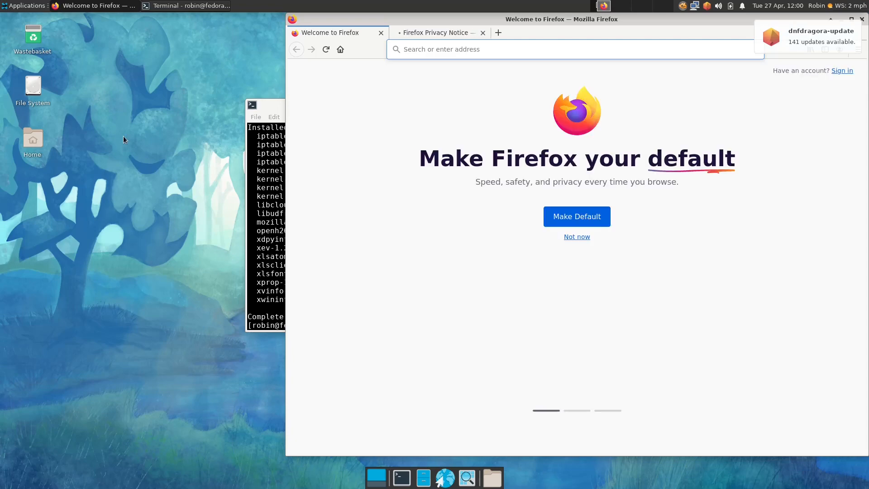
Decline making Firefox the default browser and move its window to the middle of the desktop, slightly below the upper panel
click(546, 252)
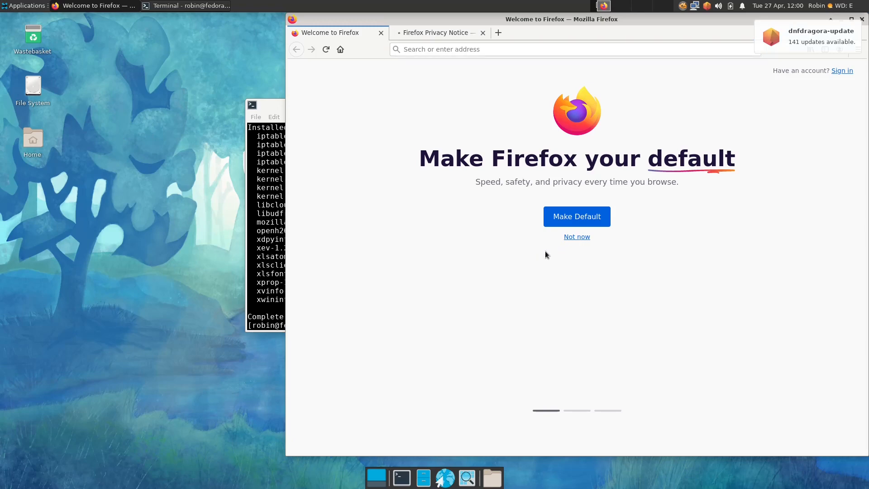
click(582, 237)
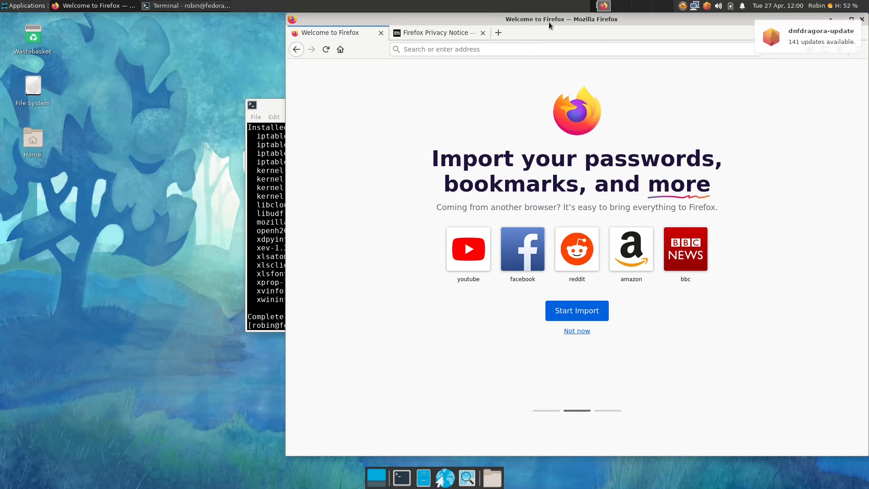
drag(550, 25, 421, 22)
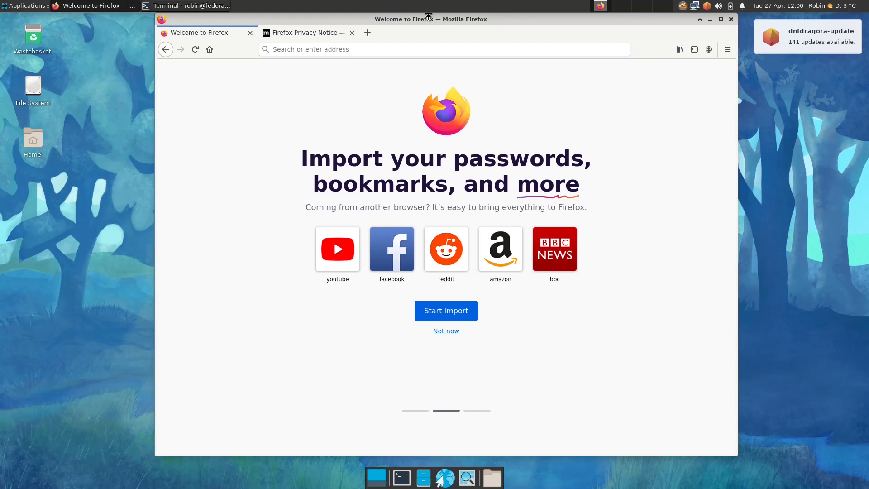
drag(428, 14, 428, 36)
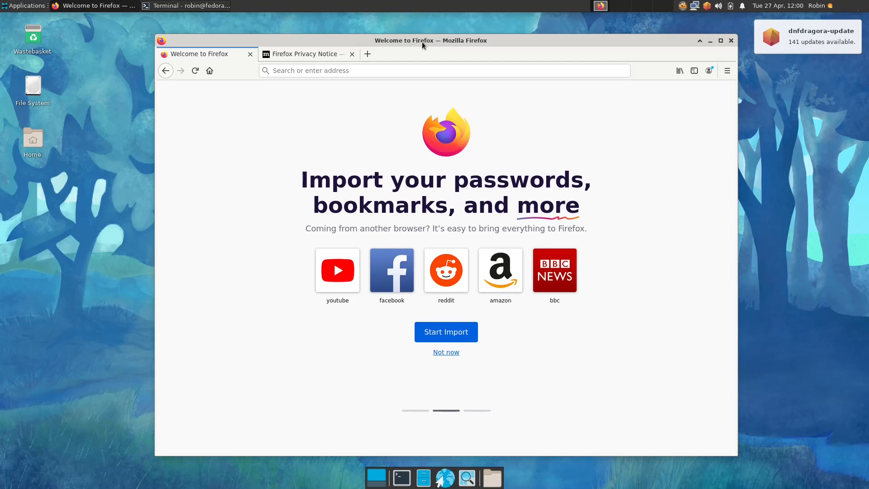
Check the installed Firefox version in the About Firefox information and close it
click(728, 71)
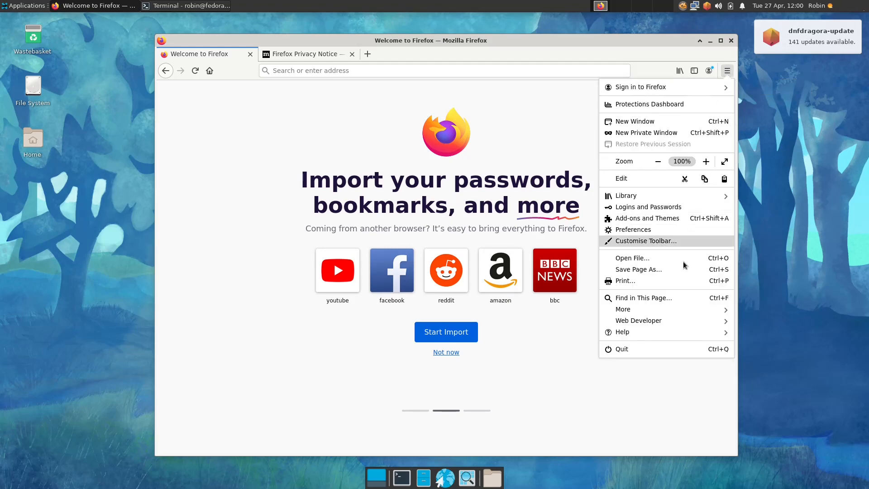
click(665, 338)
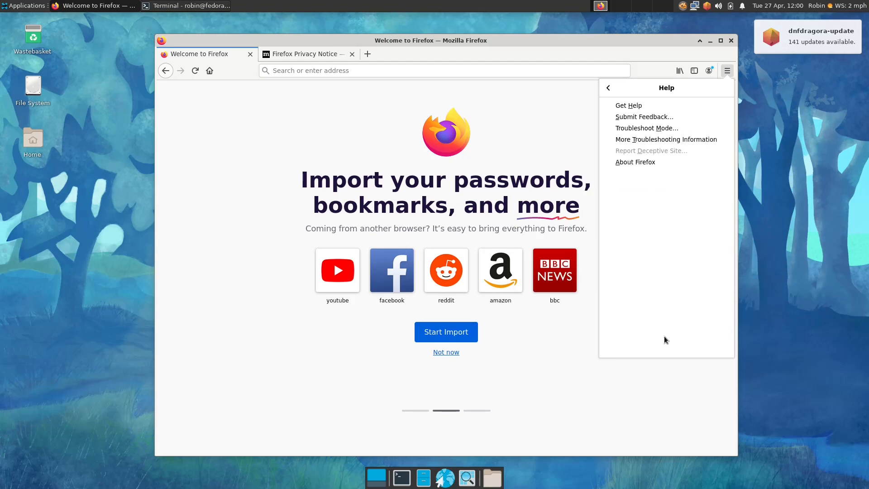
click(640, 162)
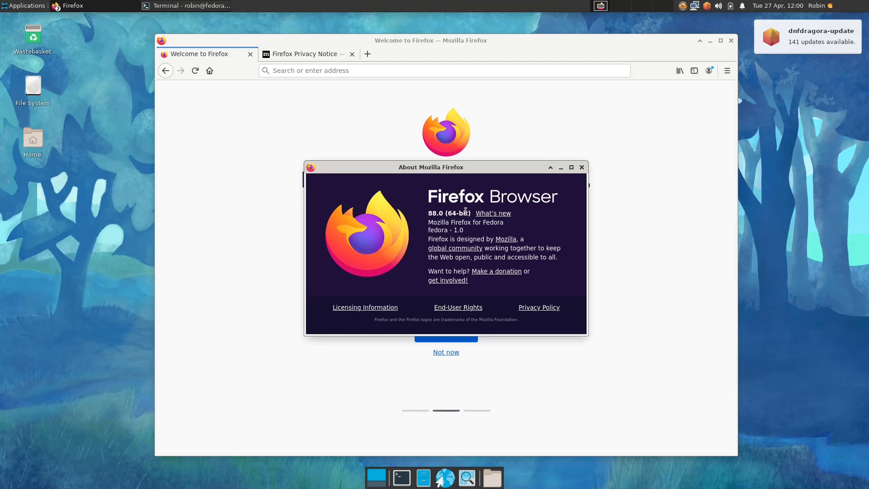
click(582, 168)
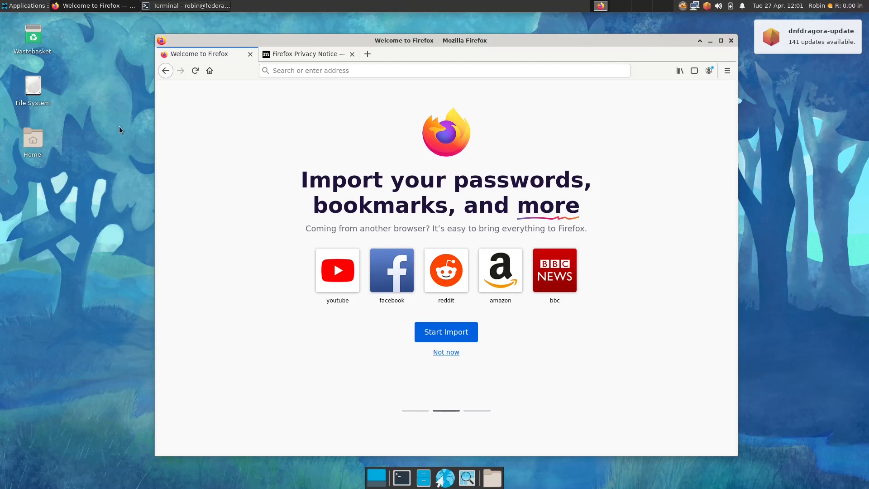
Open the Appearance settings of the Xfce desktop
click(86, 85)
click(12, 7)
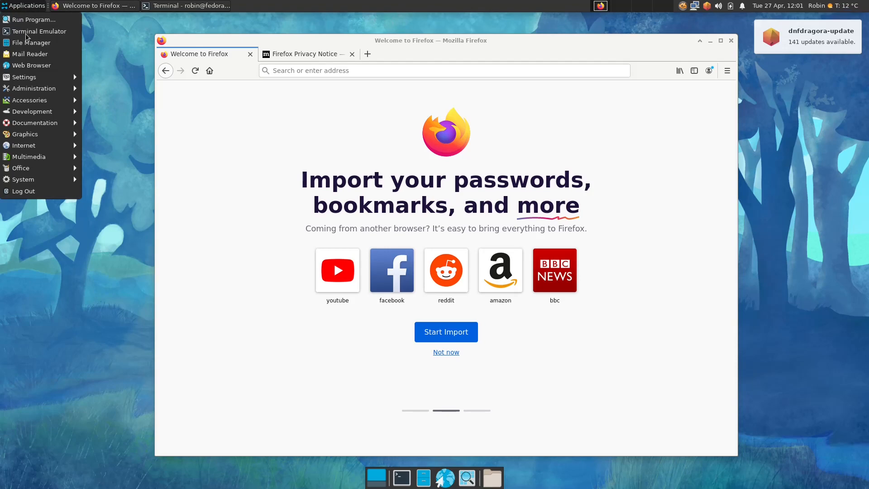
mouse_move(75, 77)
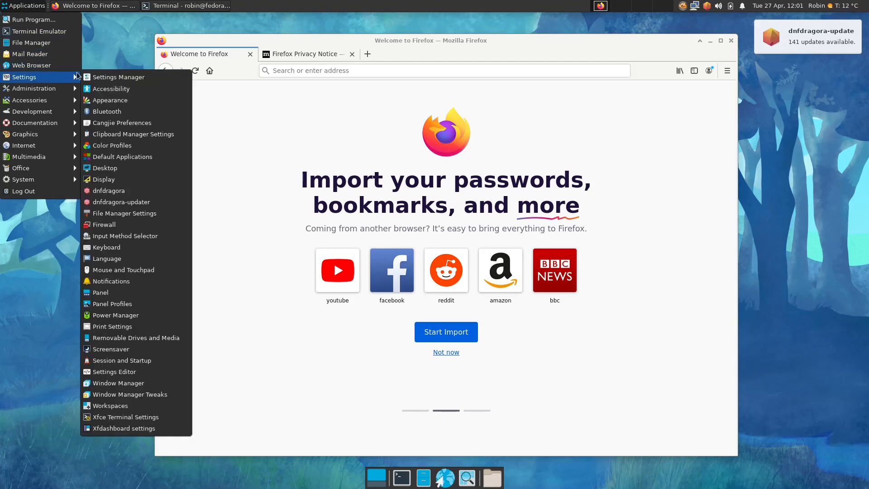
click(118, 102)
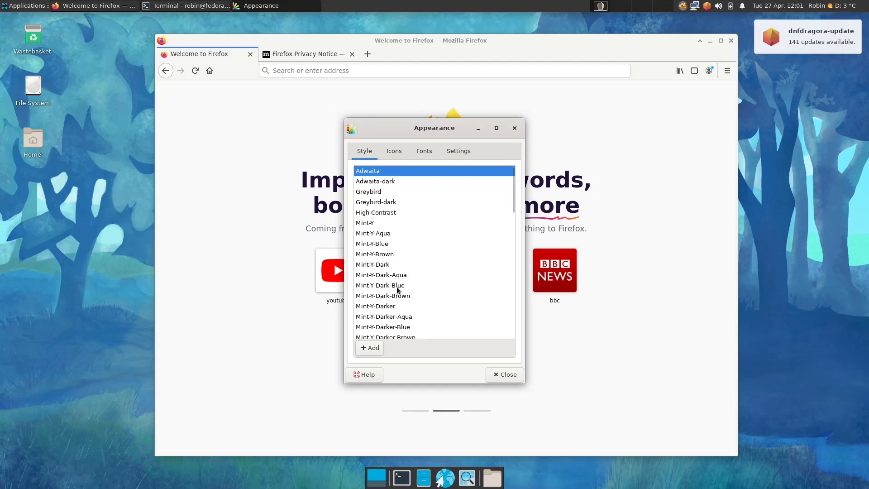
Apply the Mint-Y-Dark-Purple style to the desktop
scroll(396, 287, down, 1)
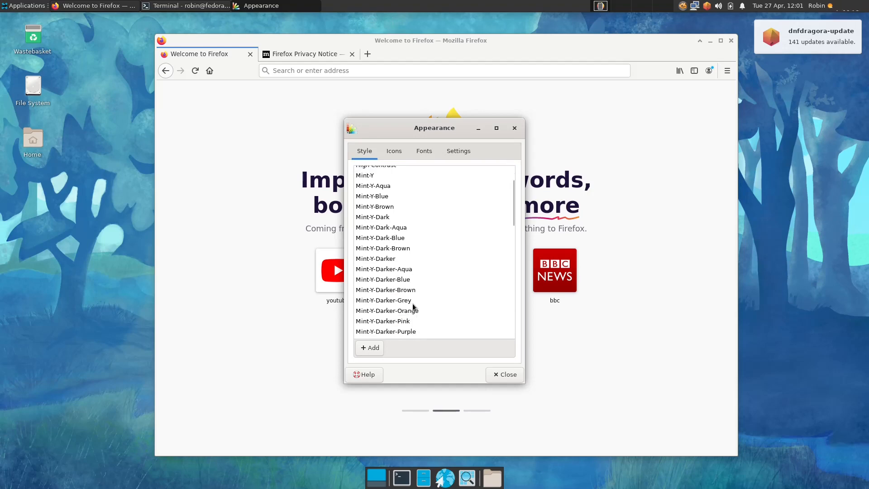
scroll(413, 306, down, 10)
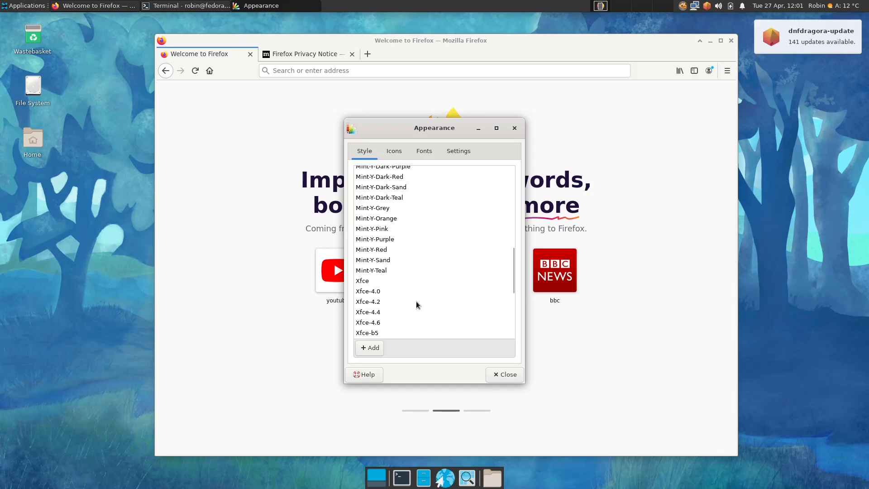
scroll(417, 305, up, 3)
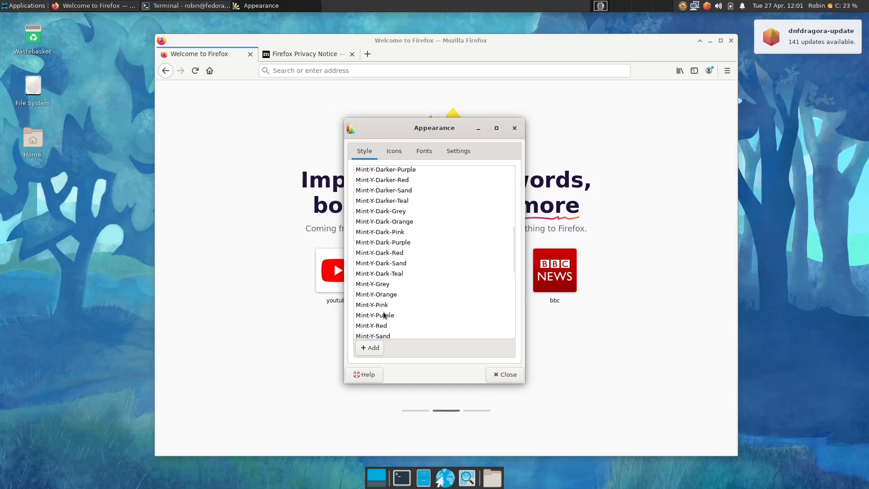
click(381, 244)
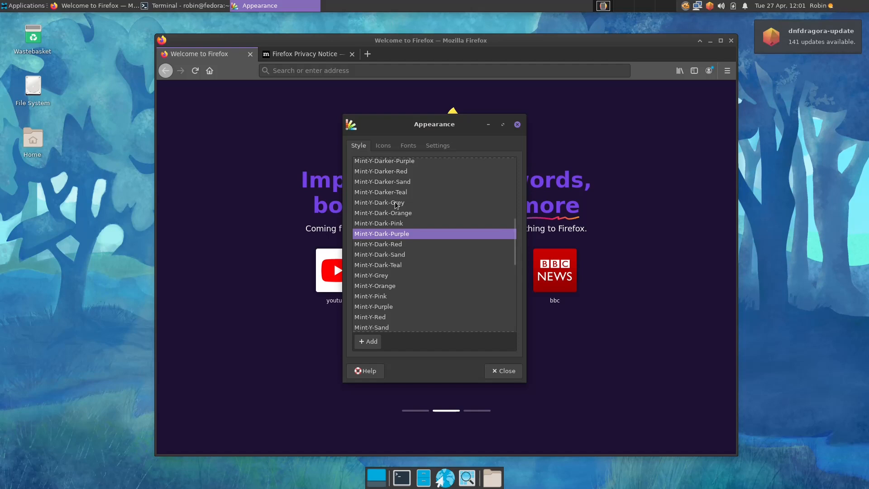
Set the desktop style to Greybird-dark
scroll(388, 225, up, 5)
scroll(388, 225, up, 2)
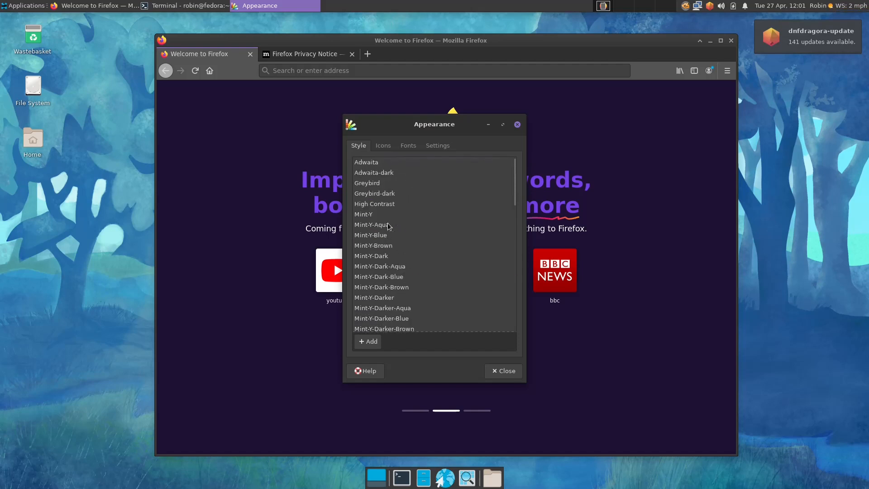
click(393, 197)
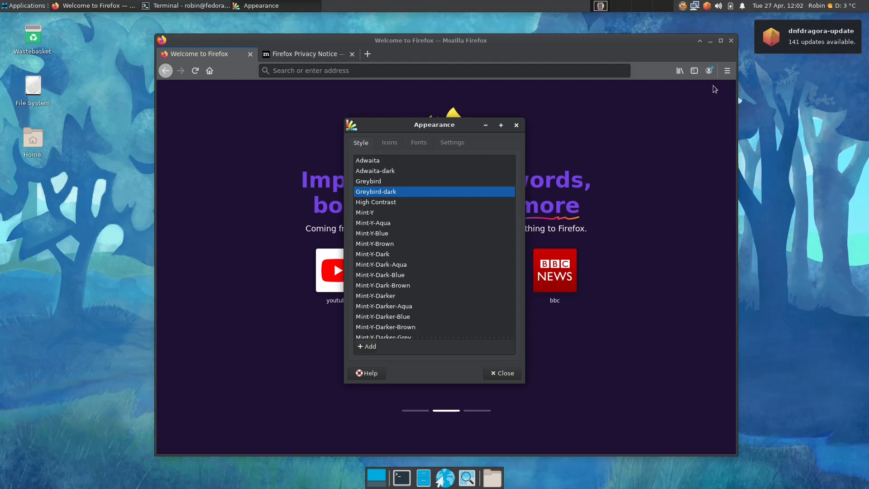
Look through the installed icon themes in the Appearance settings, from Adwaita to Mint-Y-Yellow
click(389, 142)
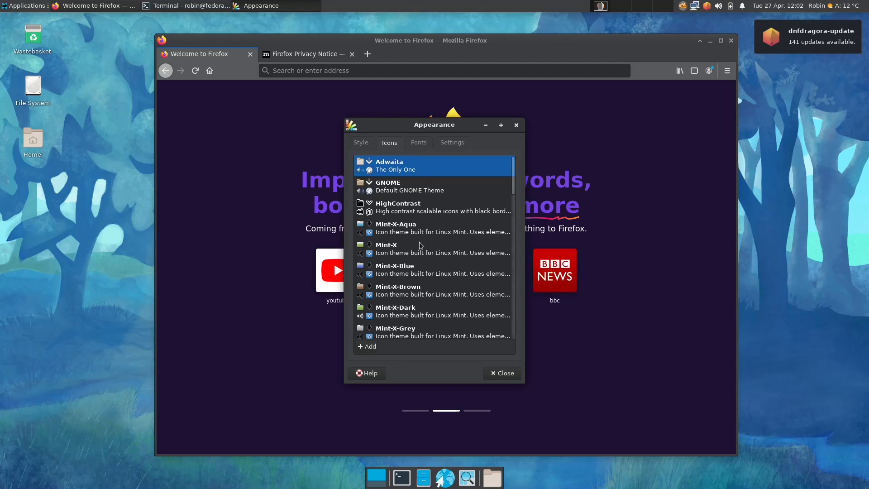
scroll(422, 248, down, 2)
scroll(423, 248, down, 20)
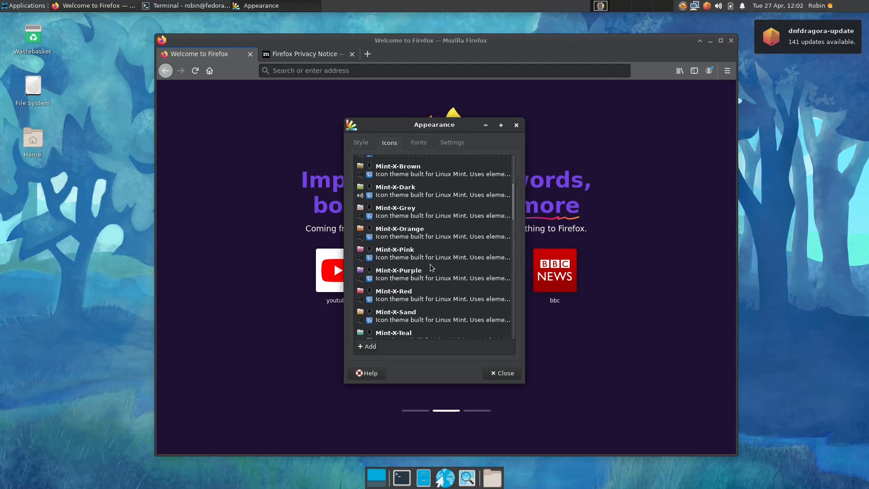
scroll(436, 271, up, 4)
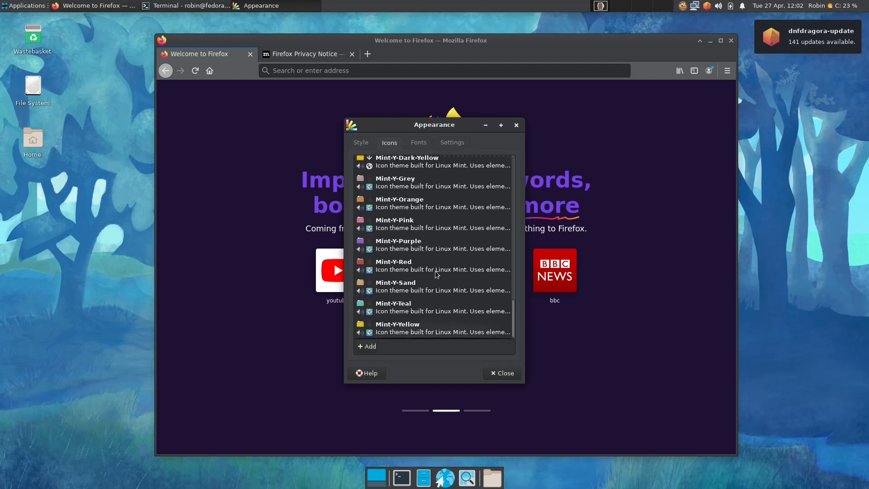
scroll(435, 283, up, 15)
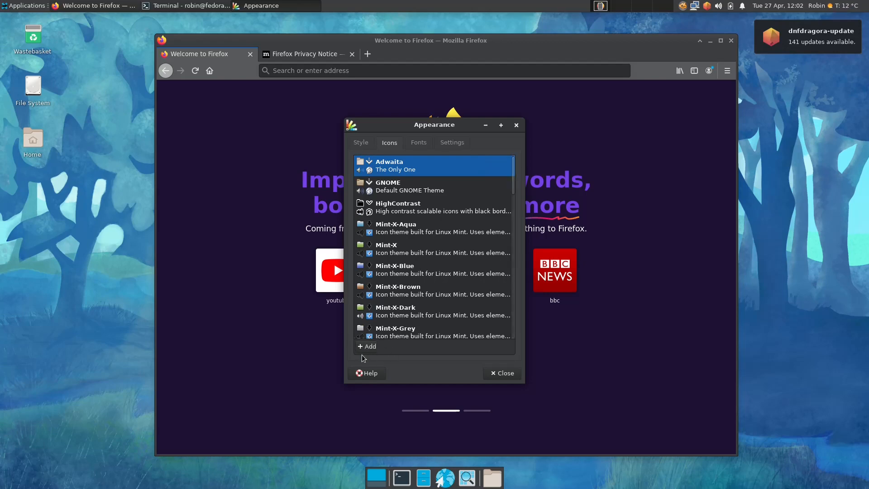
Search the web in Firefox for "xfce looks", accepting Google's cookie terms, and open the xfce-look.org result
click(310, 71)
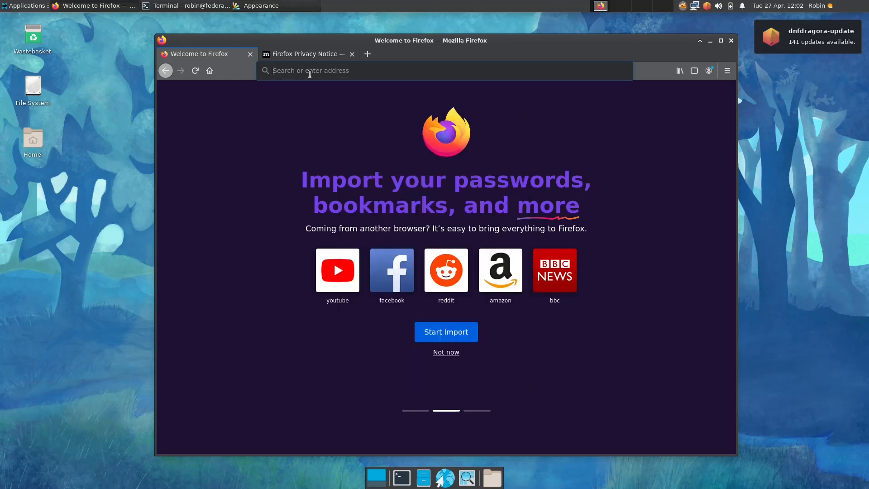
text(xfce looks)
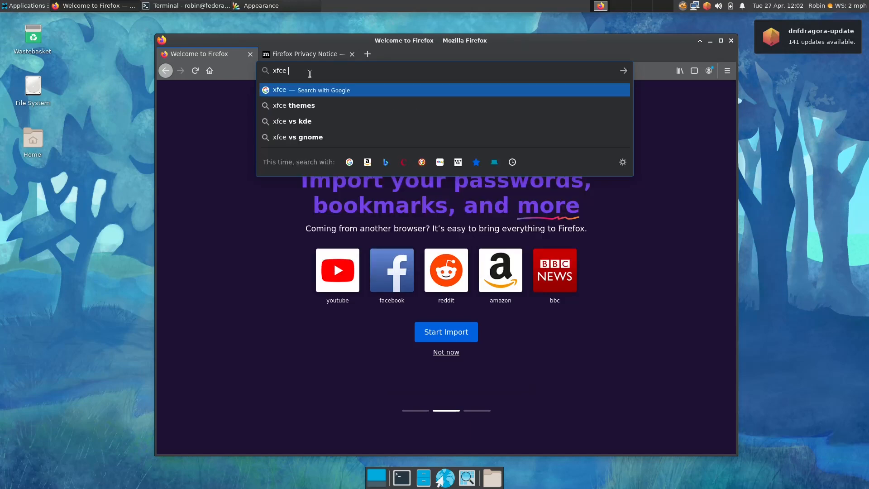
key(Return)
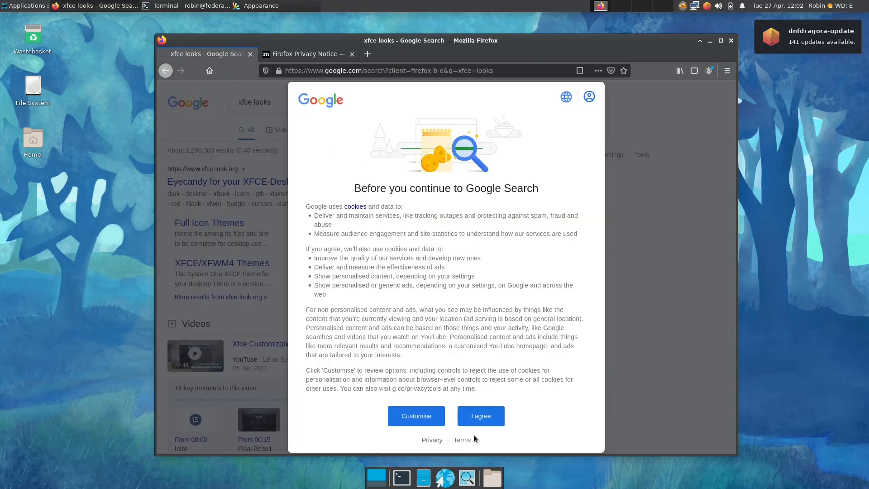
click(471, 418)
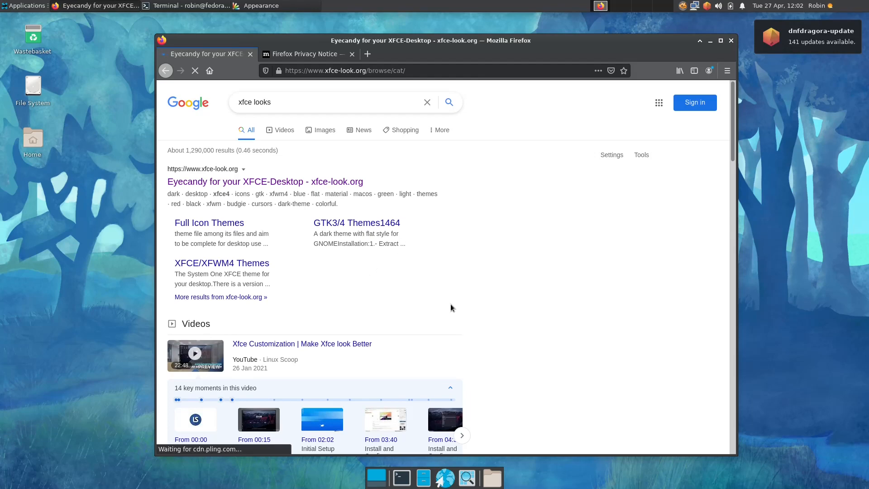
Run "sudo dnf install papirus-icon-theme" in a new terminal placed mid-desktop, authenticating with the account password and approving the installation with y
click(402, 478)
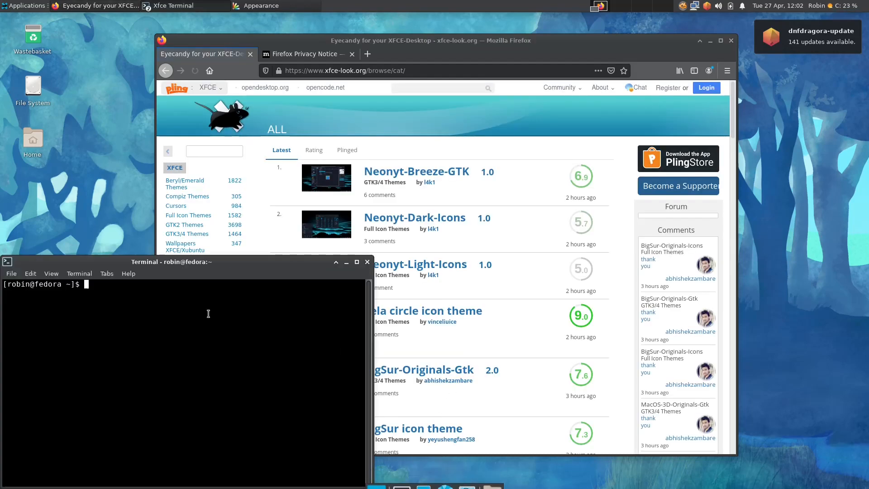
drag(190, 268, 436, 131)
text(su)
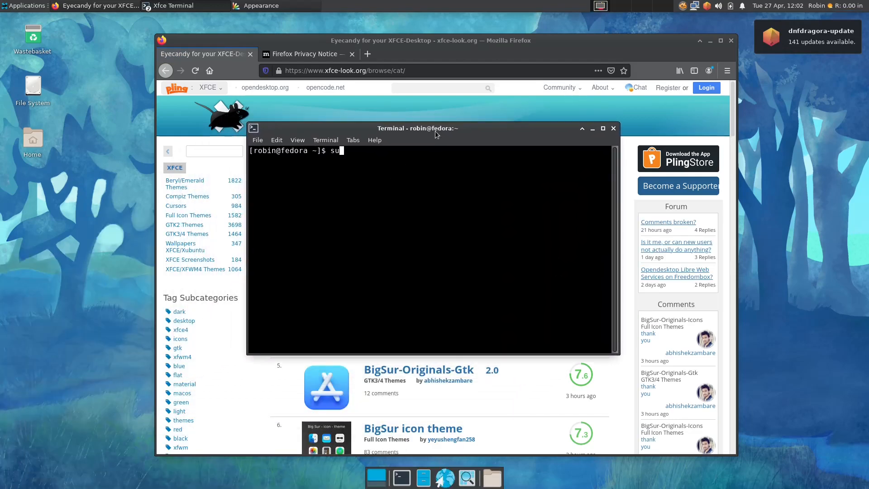
text(do dnf install pap)
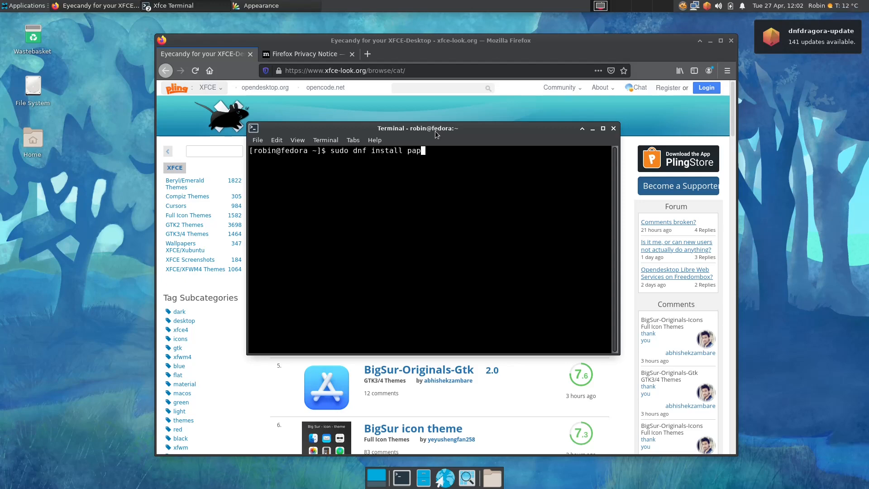
text(irus-icon-them)
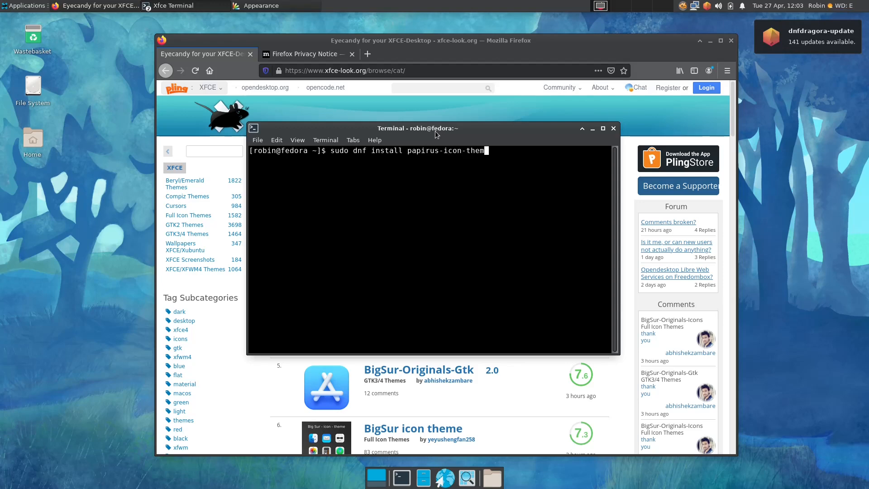
text(e)
key(Return)
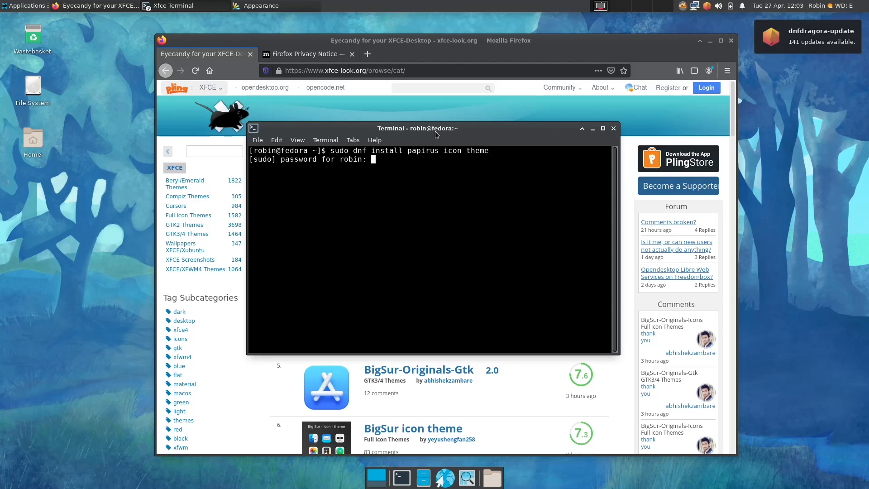
key(Return)
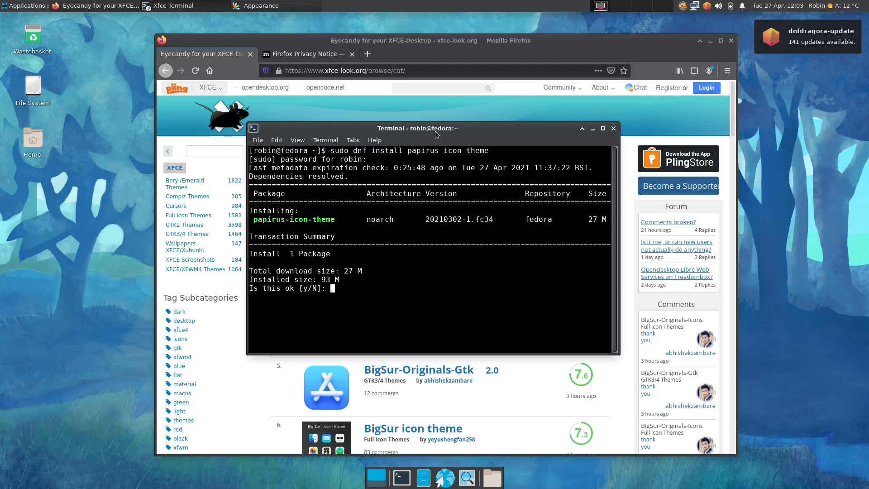
text(y)
key(Return)
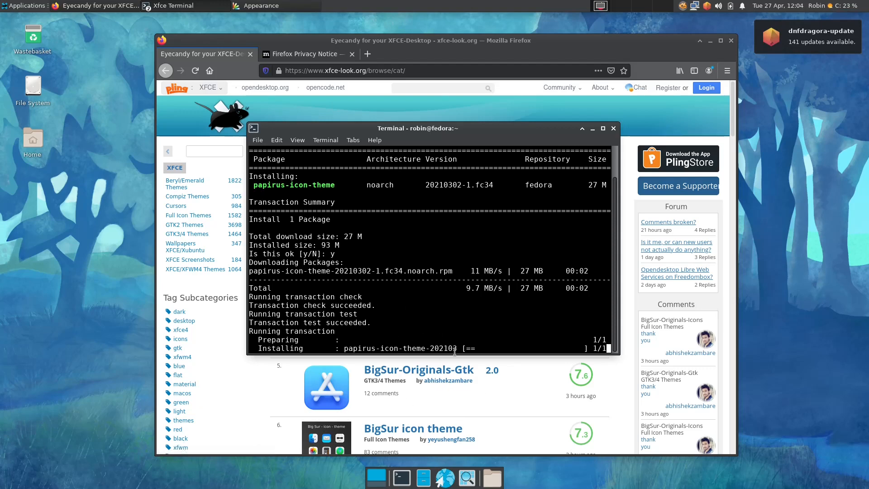
Highlight the package name in the installation output, clear the selection and bring the Firefox window to the front
drag(455, 351, 344, 351)
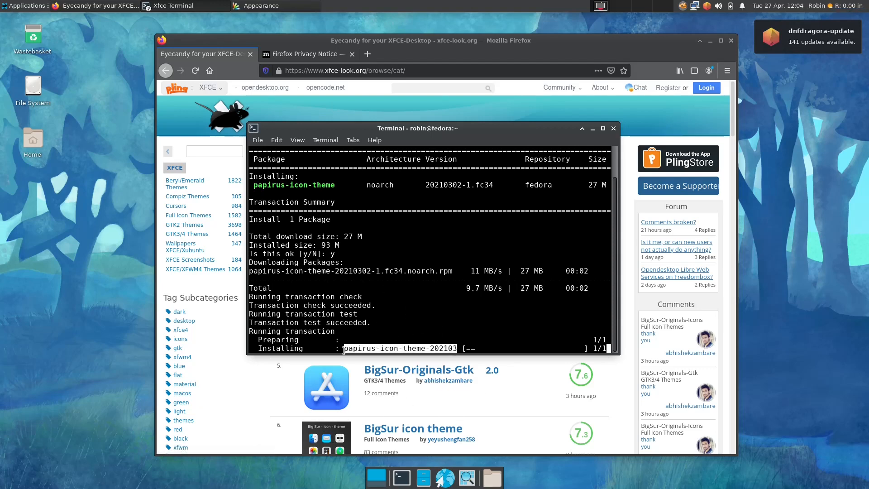
click(377, 347)
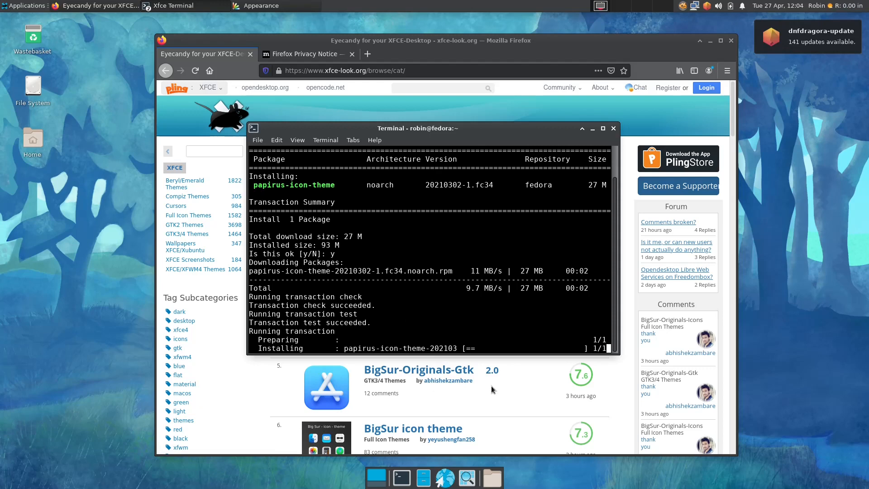
click(531, 409)
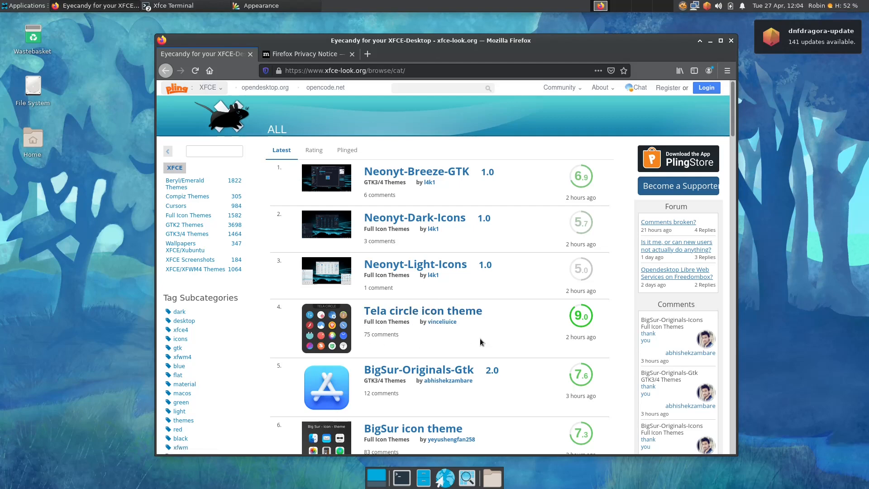
Look through the latest themes listed on xfce-look.org and search the site for "w10"
scroll(526, 361, down, 3)
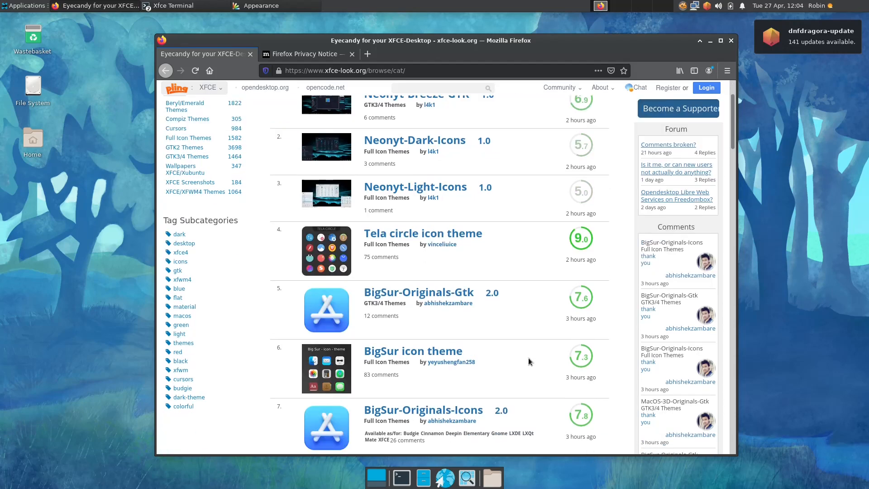
scroll(529, 359, down, 2)
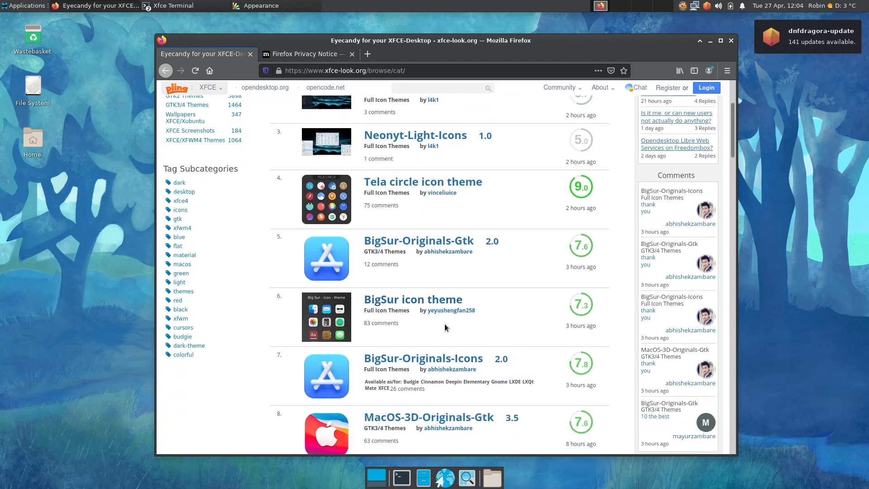
scroll(445, 327, down, 4)
scroll(432, 317, up, 4)
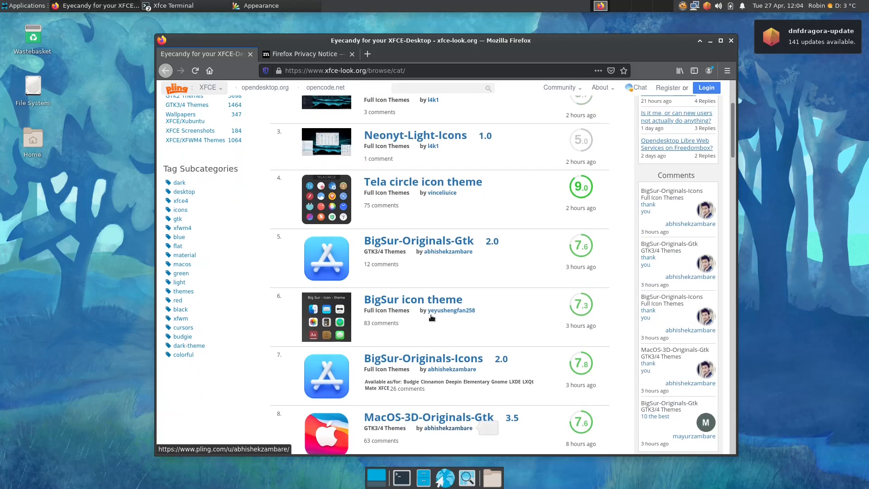
scroll(432, 317, up, 2)
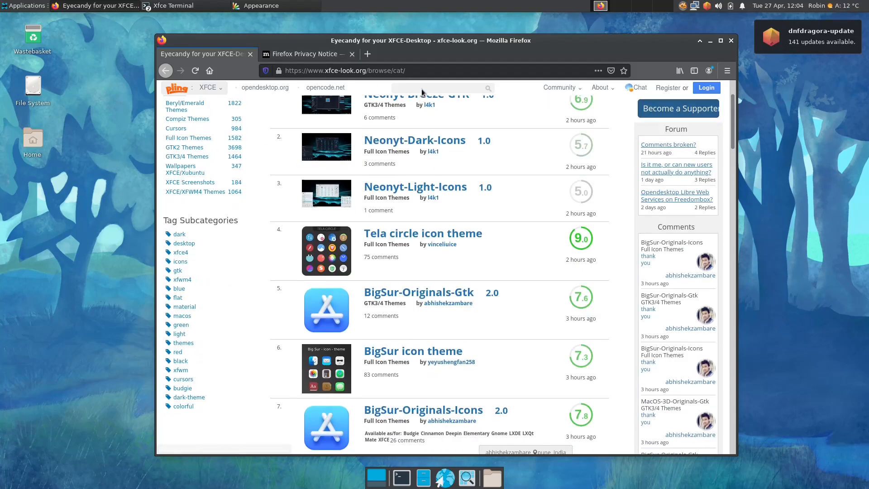
click(422, 87)
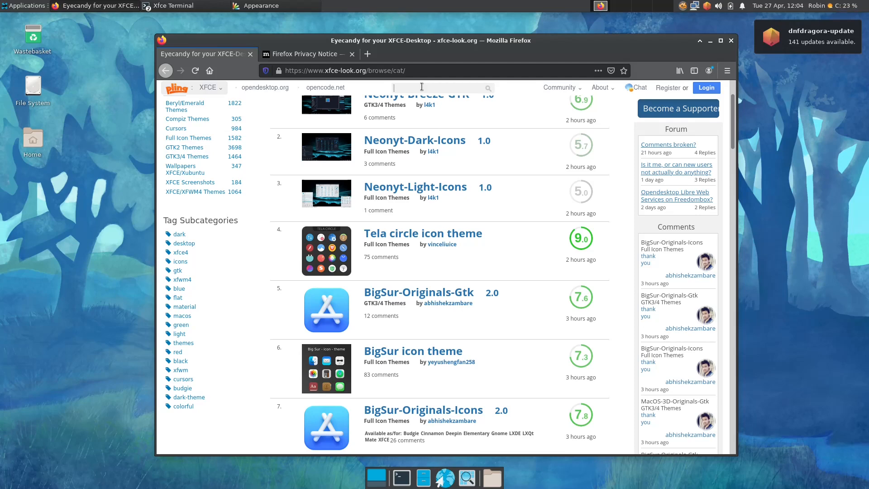
text(w10)
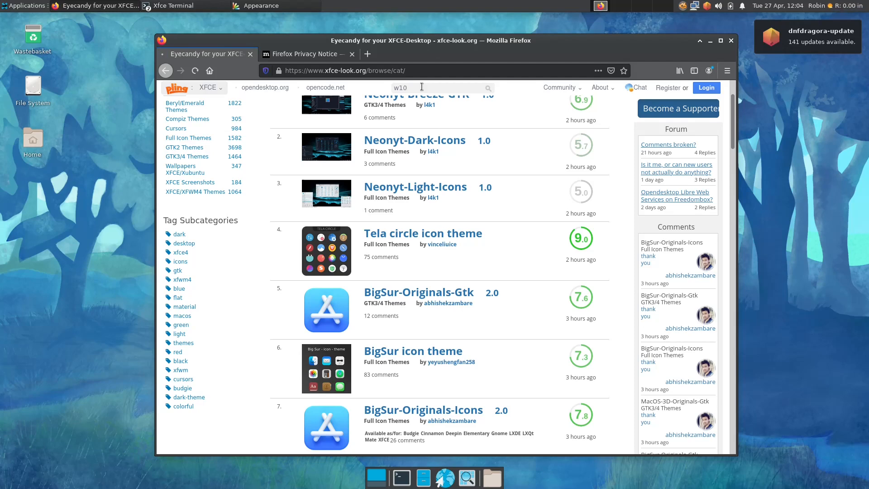
key(Return)
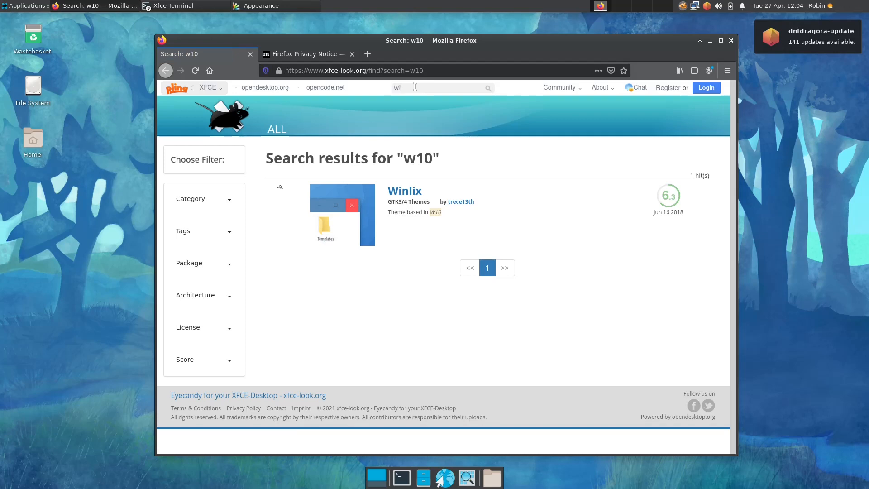
Search xfce-look.org for "win10" and open the Win10Sur icon theme page
click(414, 86)
text(win10)
key(Return)
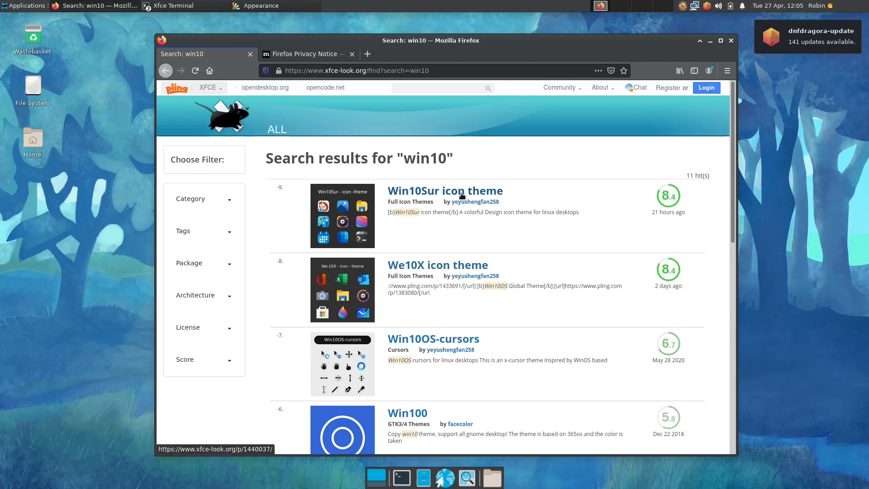
click(462, 194)
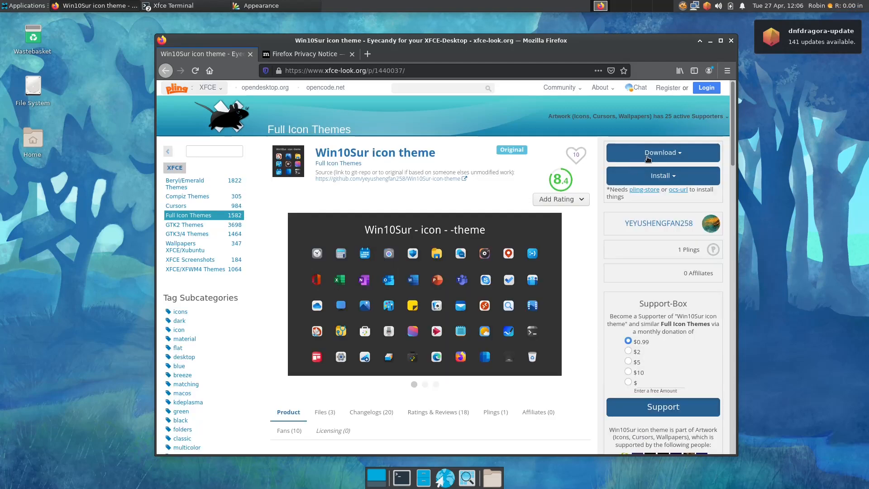
Download Win10Sur.tar.xz from the theme page, choosing to save the file instead of opening it
click(645, 162)
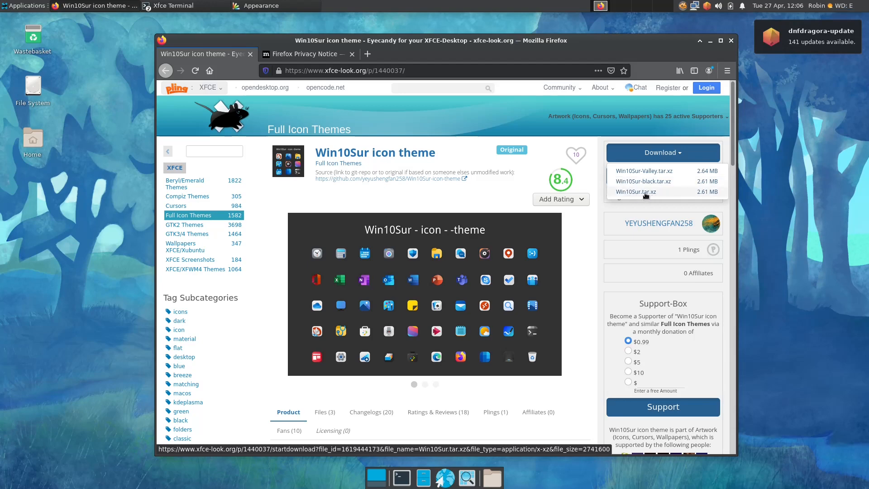
click(646, 195)
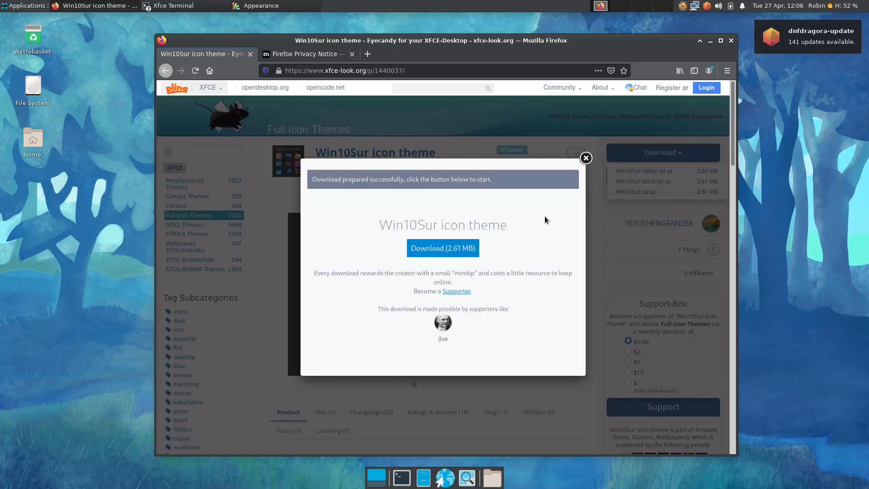
click(454, 252)
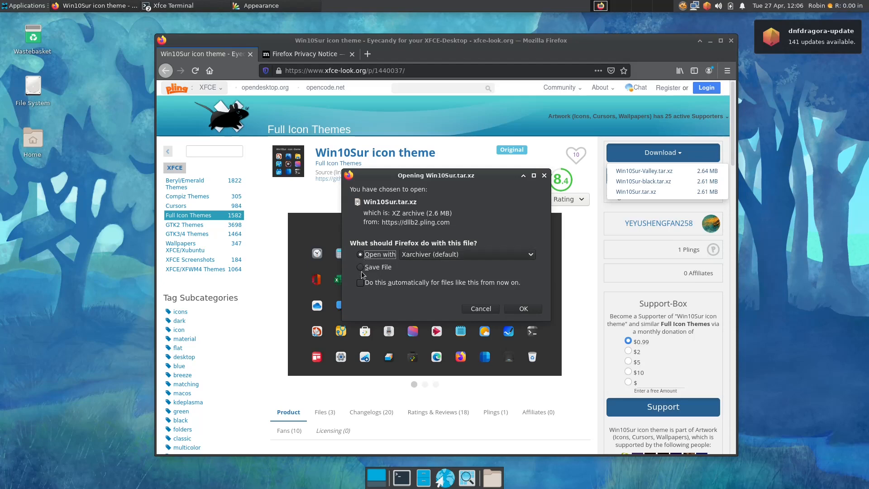
click(362, 268)
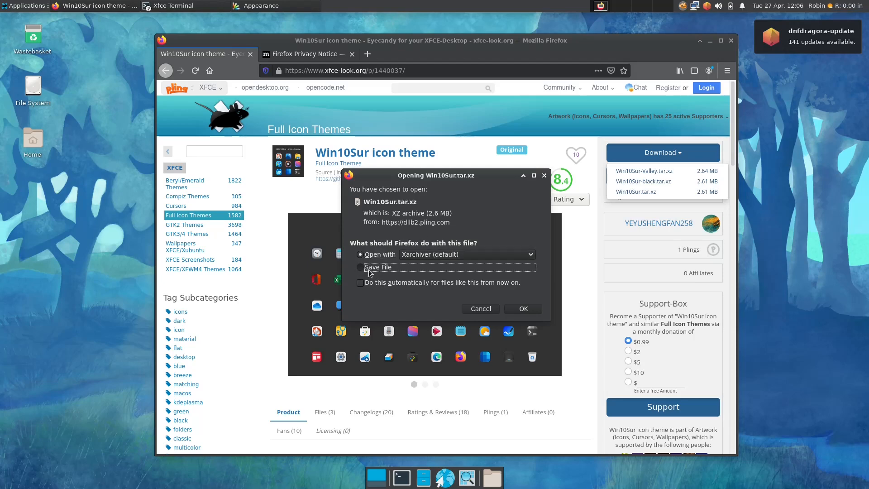
click(516, 309)
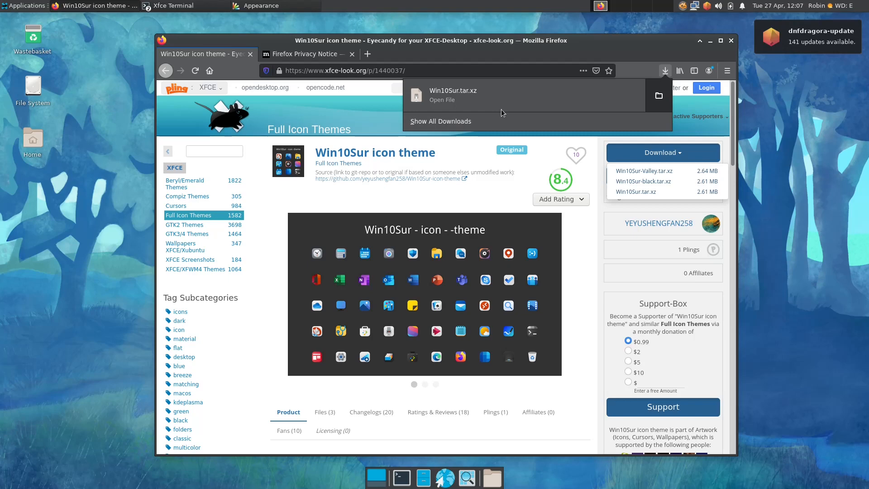
Minimise Firefox and install the downloaded Win10Sur icon theme from the Downloads folder through the Appearance settings
click(711, 45)
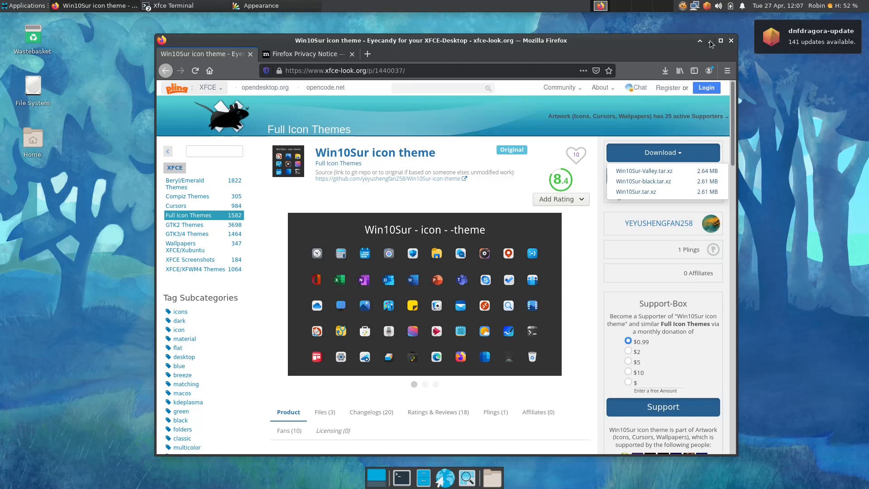
click(710, 42)
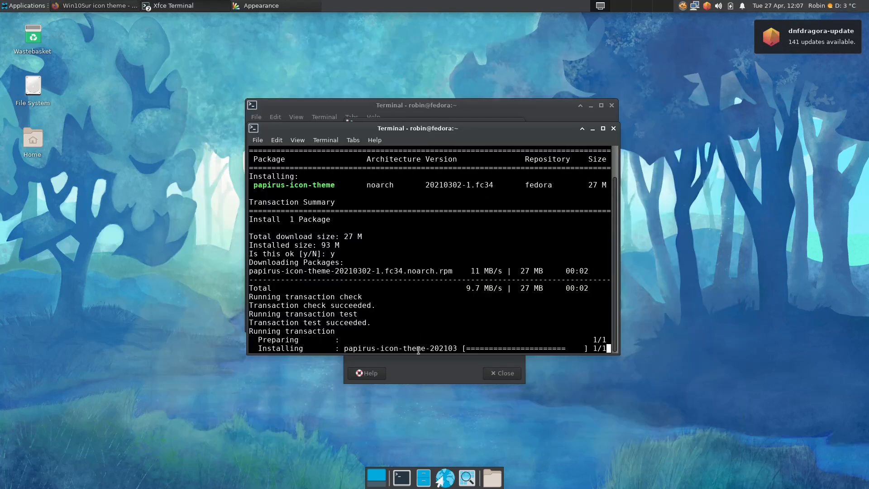
click(425, 374)
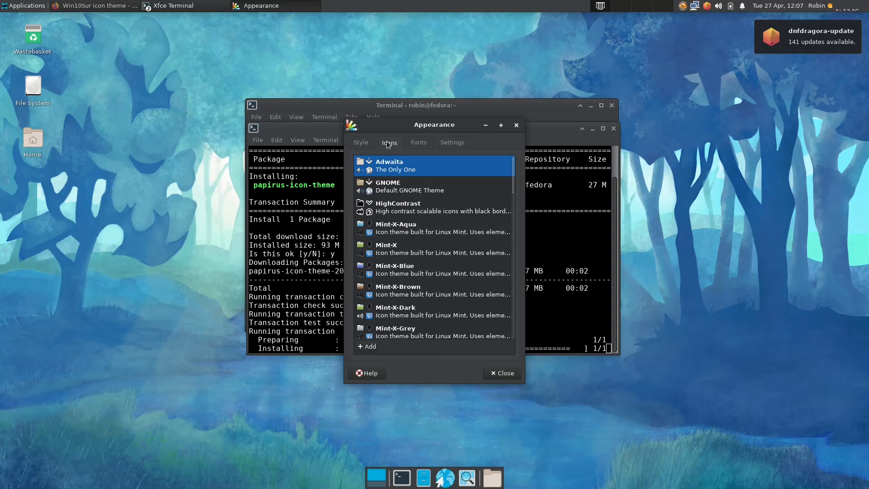
click(367, 349)
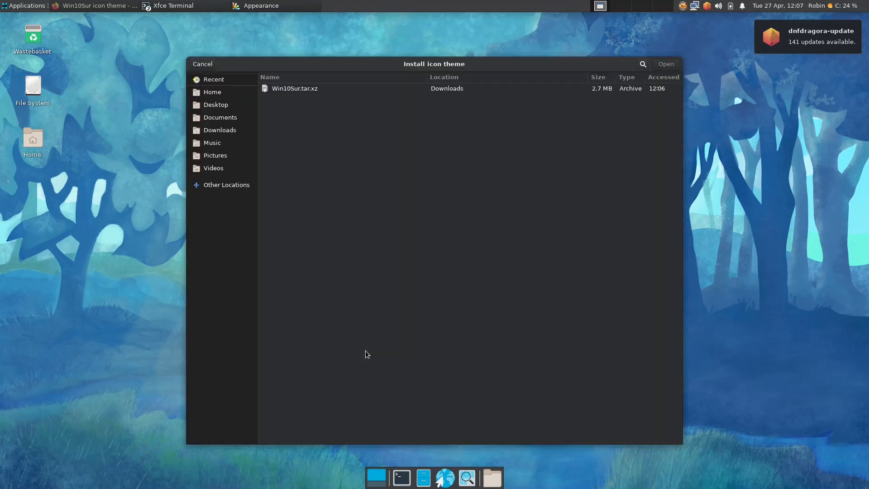
click(220, 130)
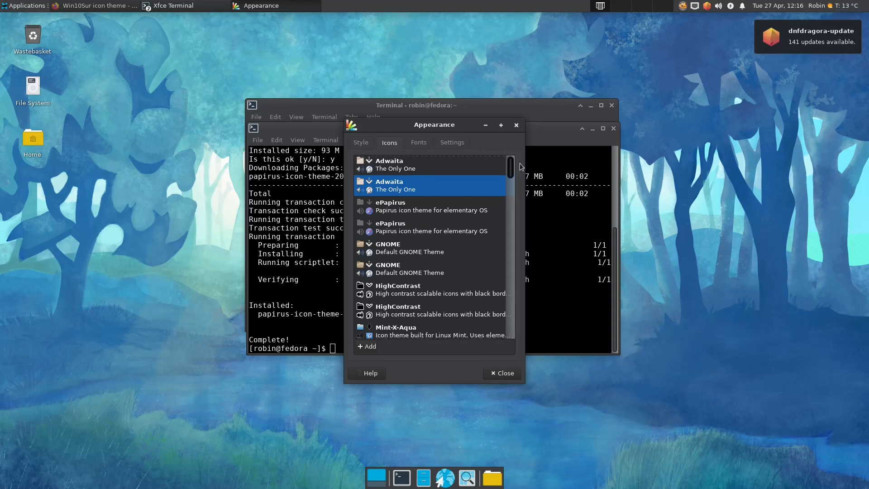
Apply the Win10Sur-dark icon theme and close the Appearance settings
scroll(516, 234, down, 4)
scroll(516, 233, down, 5)
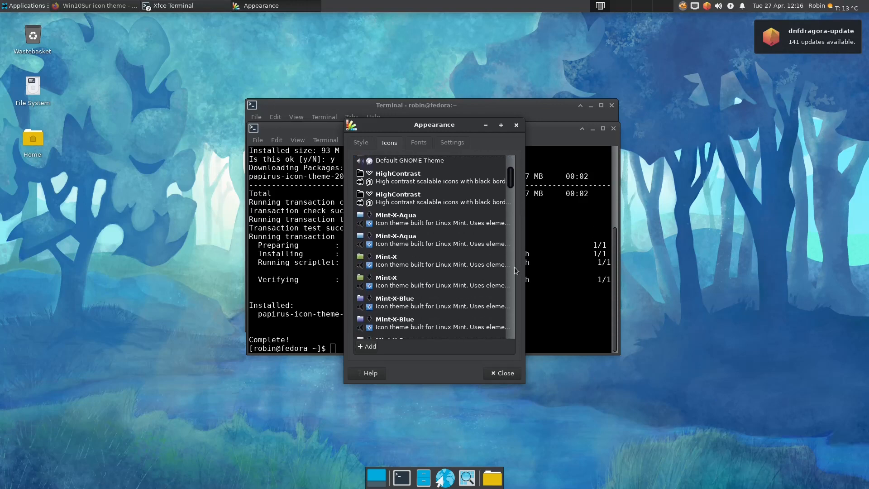
drag(512, 186, 513, 337)
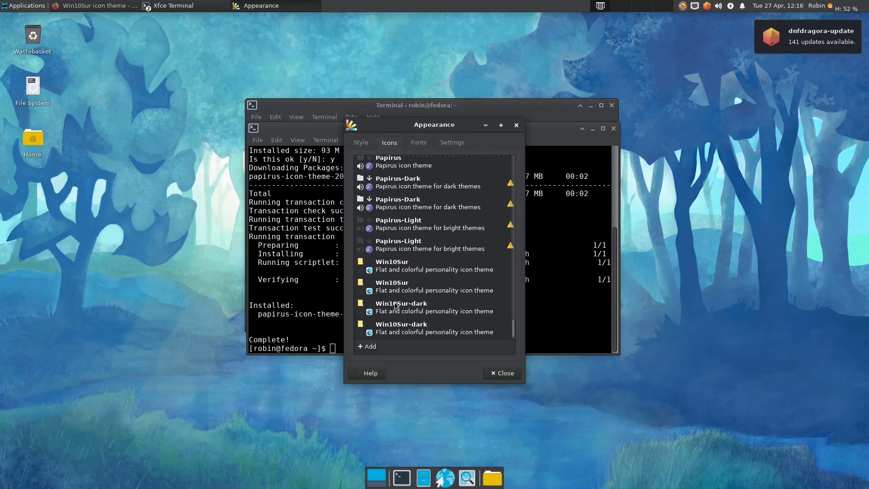
click(419, 306)
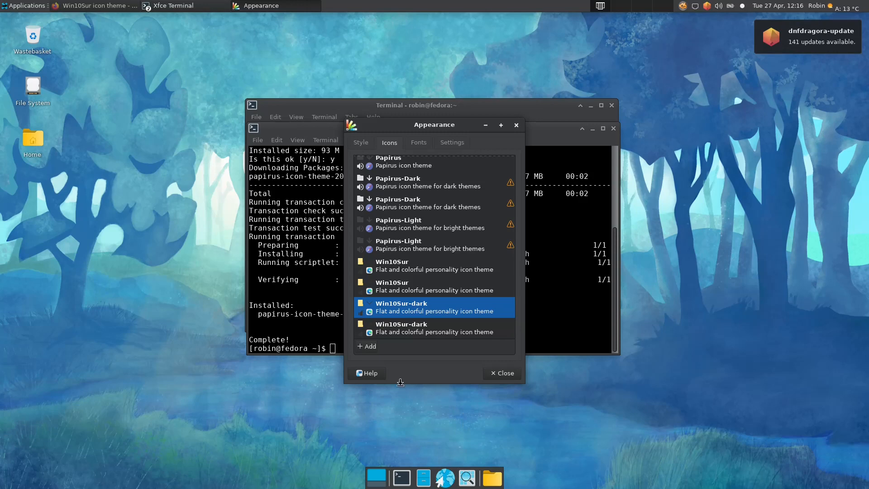
key(Escape)
Check how the icons look in the applications menu and in the window switcher
click(26, 7)
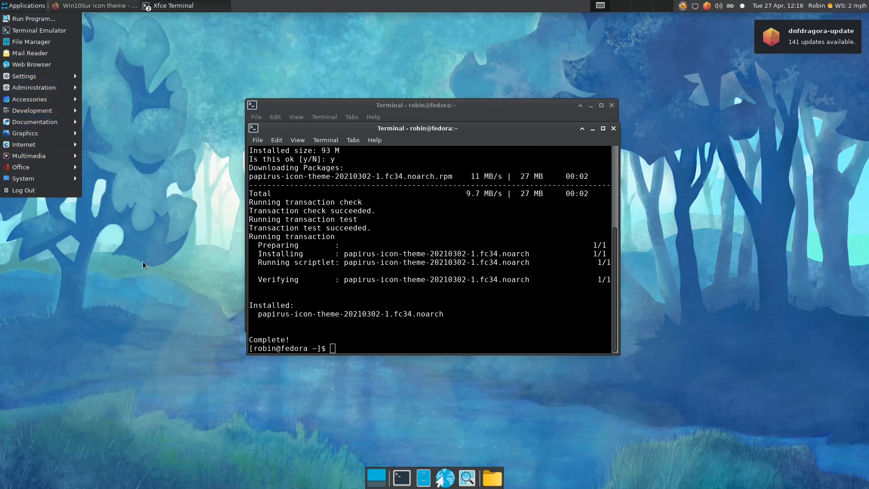
click(268, 338)
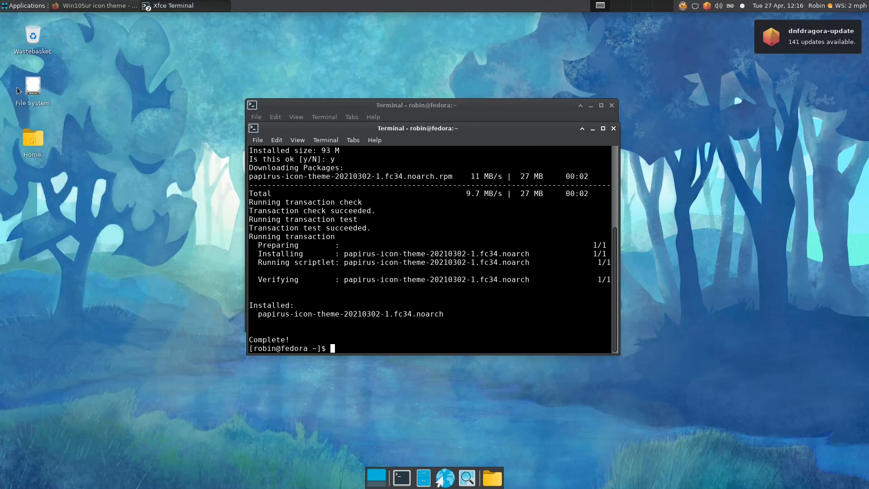
key(alt+Tab)
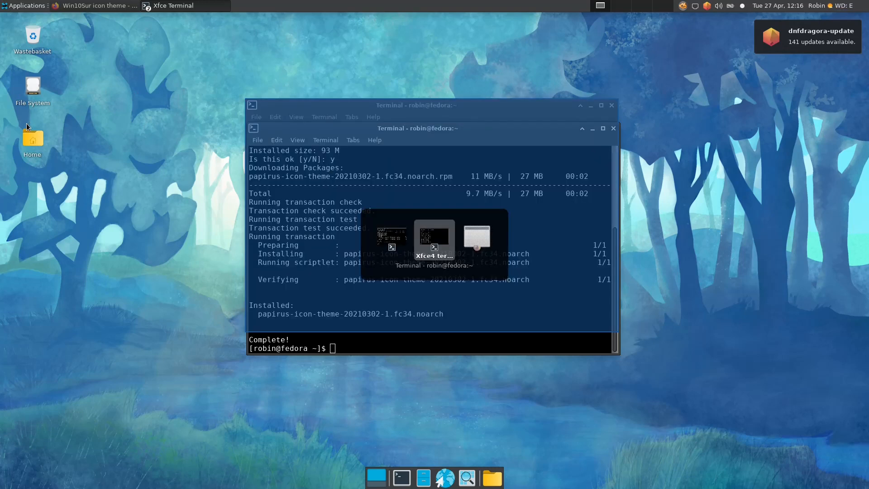
key(alt+Tab)
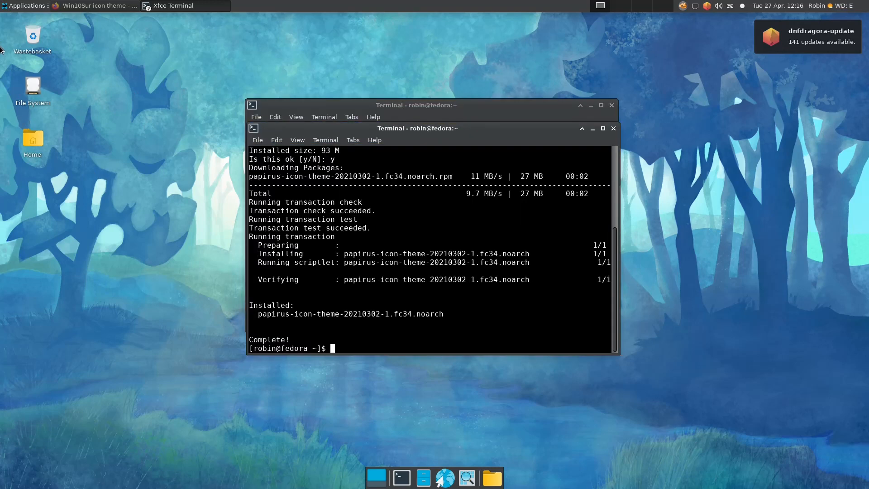
Return to the "win10" search results in Firefox, open the We10X icon theme page and read through its description
click(78, 6)
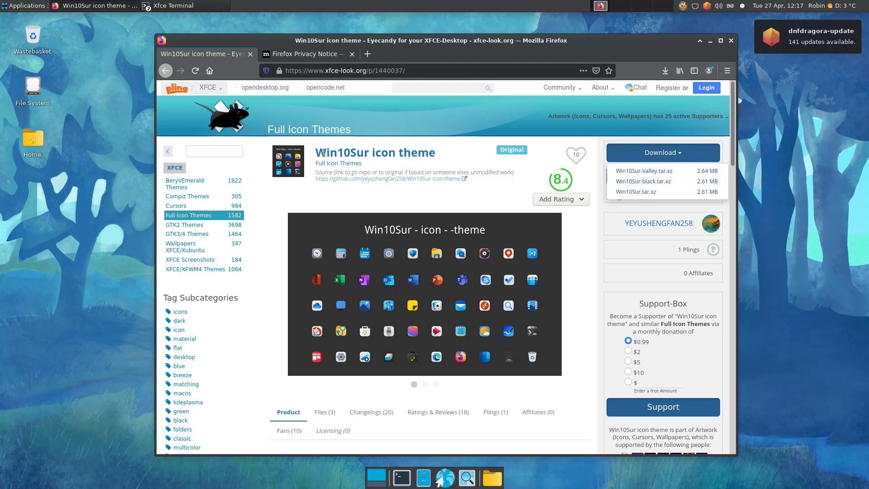
click(166, 70)
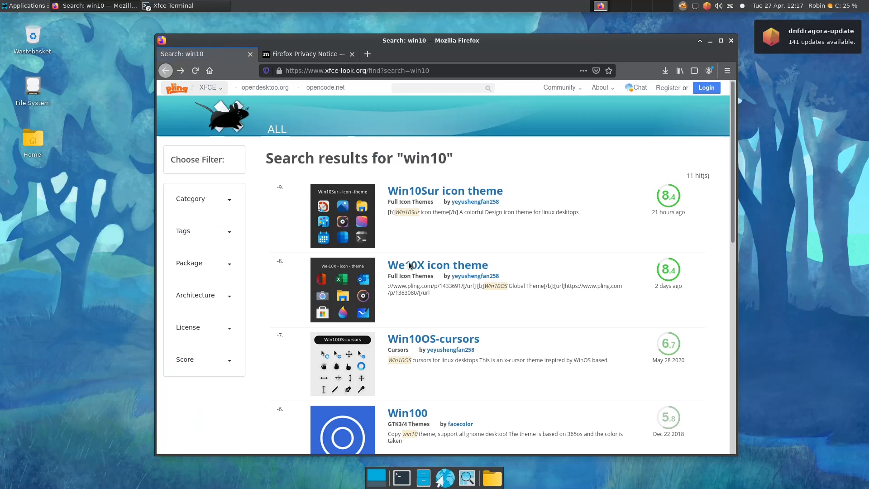
click(422, 268)
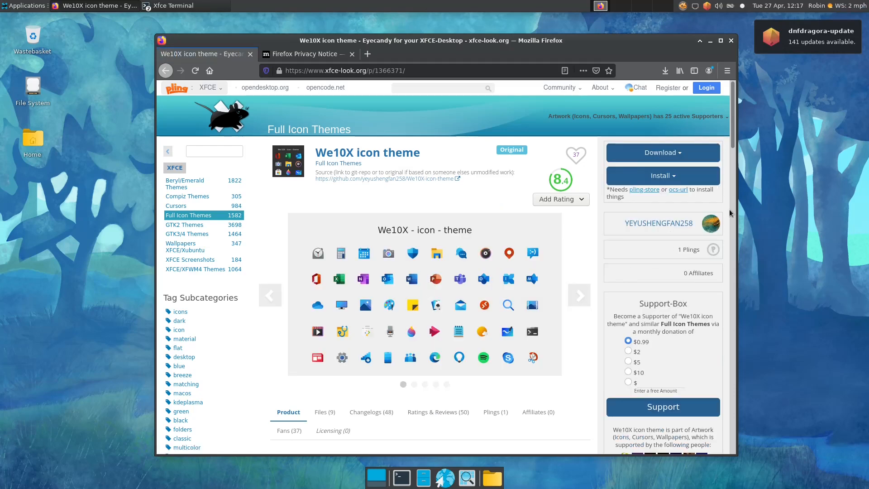
drag(732, 124, 719, 184)
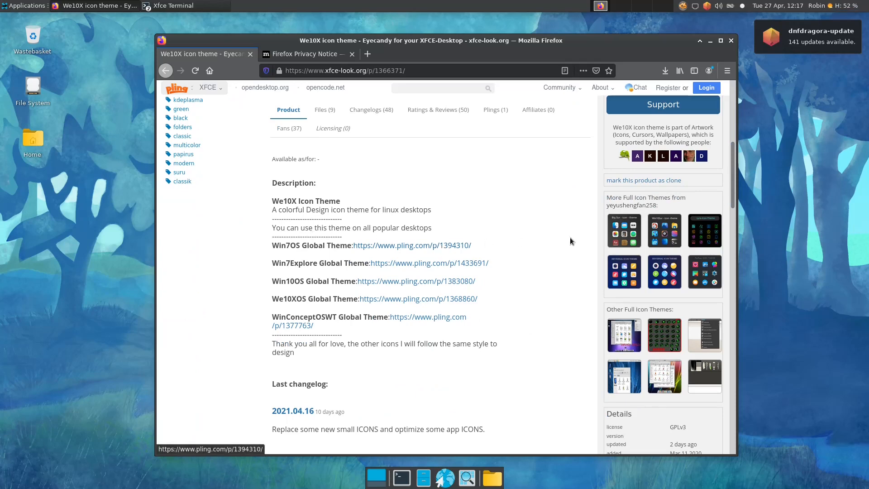
drag(733, 194, 729, 118)
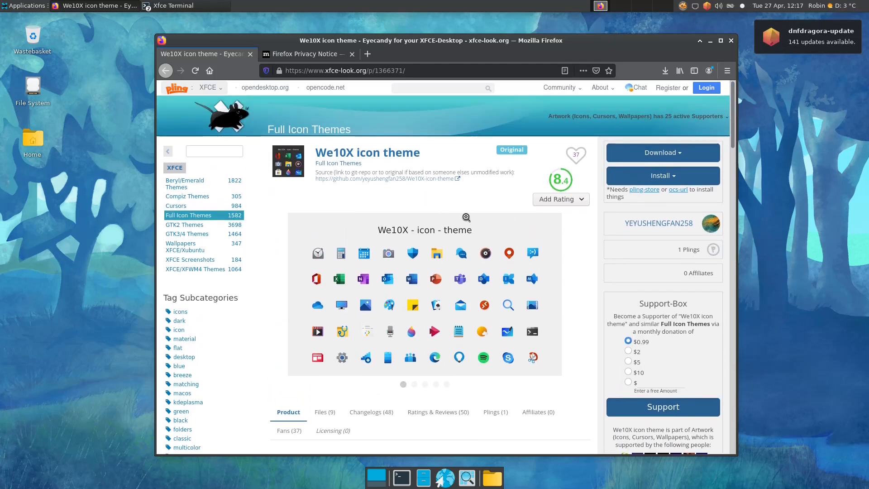
Download We10X.tar.xz from the We10X icon theme page and save the file
click(648, 153)
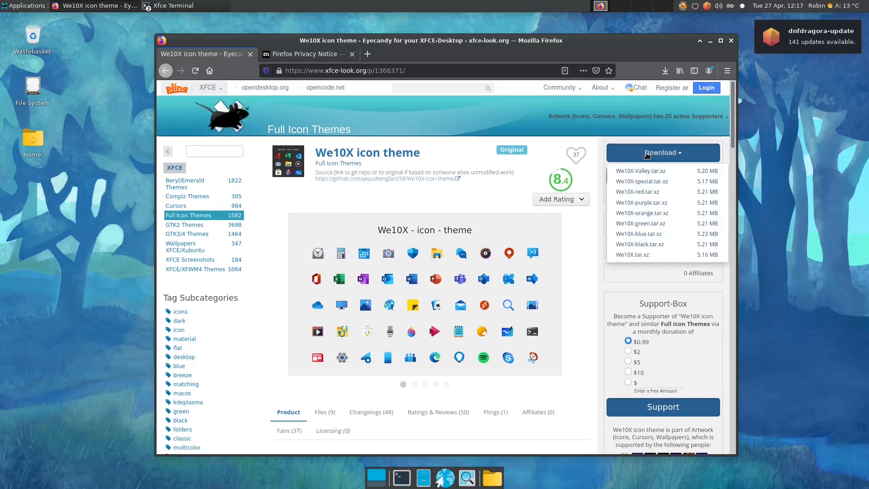
click(641, 257)
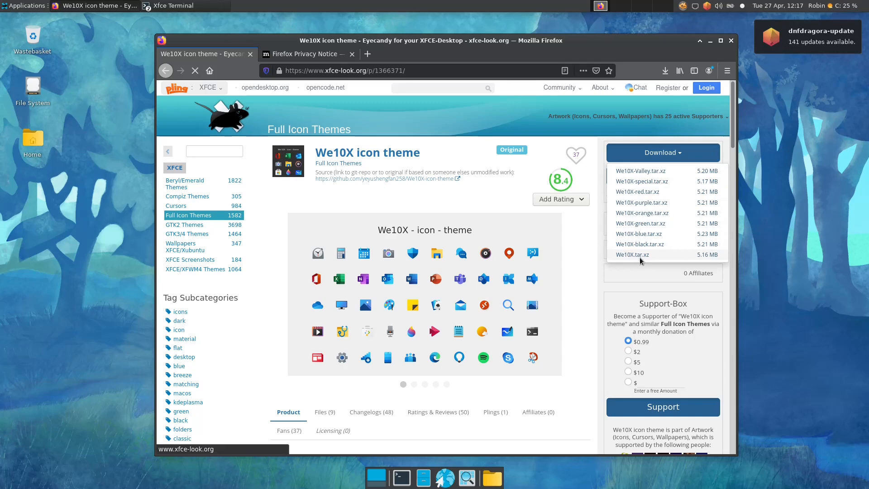
click(440, 250)
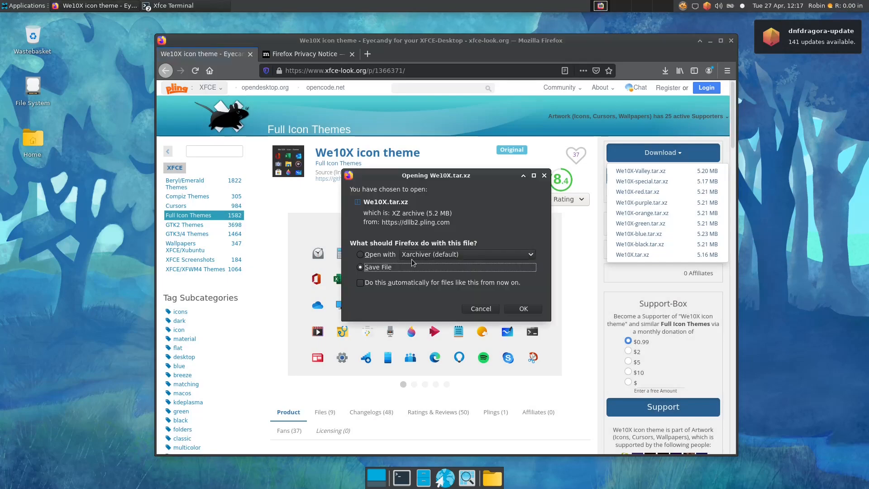
click(509, 311)
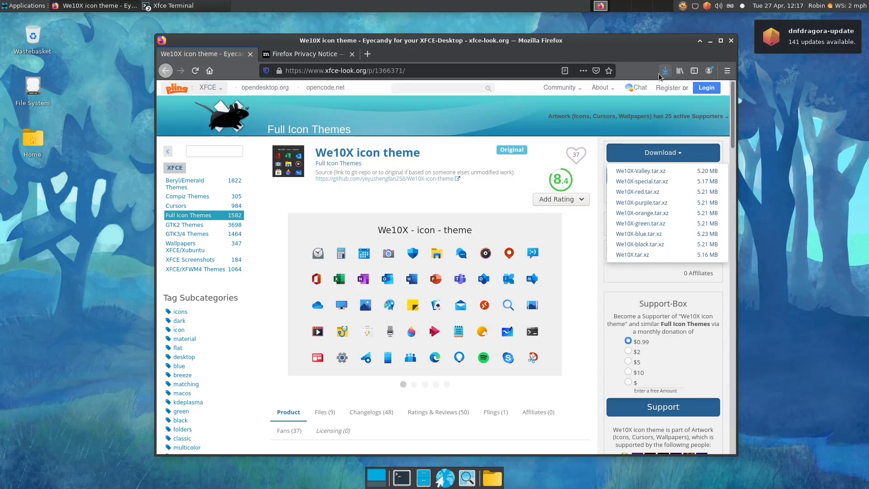
Minimise Firefox and install the downloaded We10X.tar.xz as a new icon theme through the Appearance settings
click(711, 40)
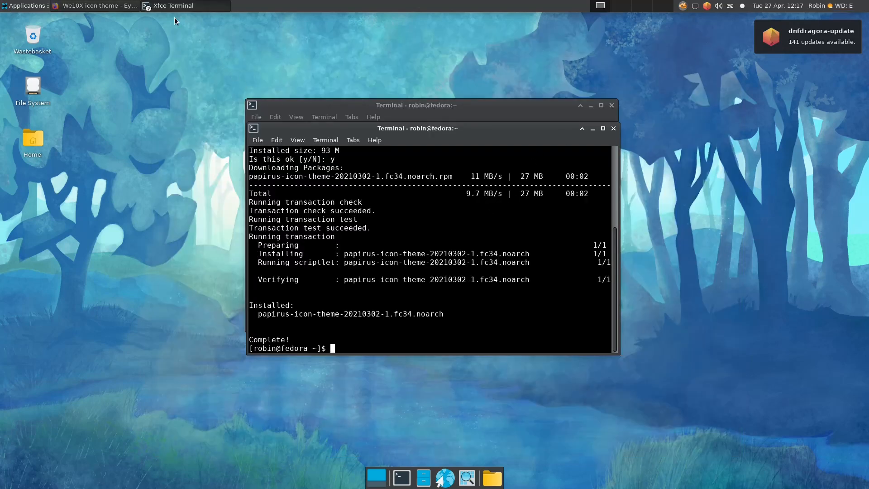
click(23, 5)
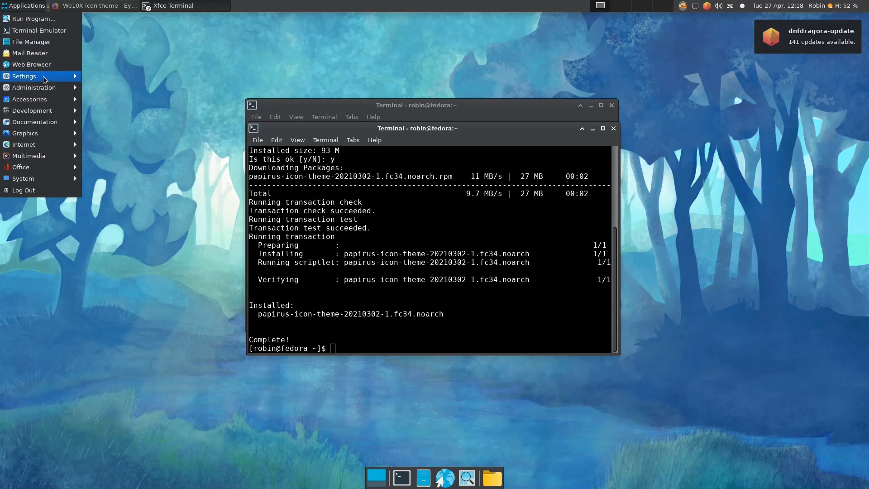
mouse_move(43, 76)
click(129, 99)
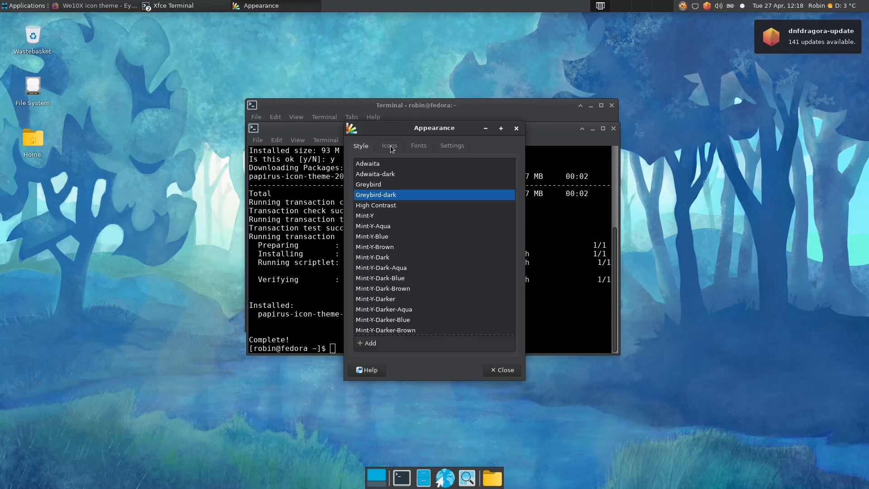
click(391, 146)
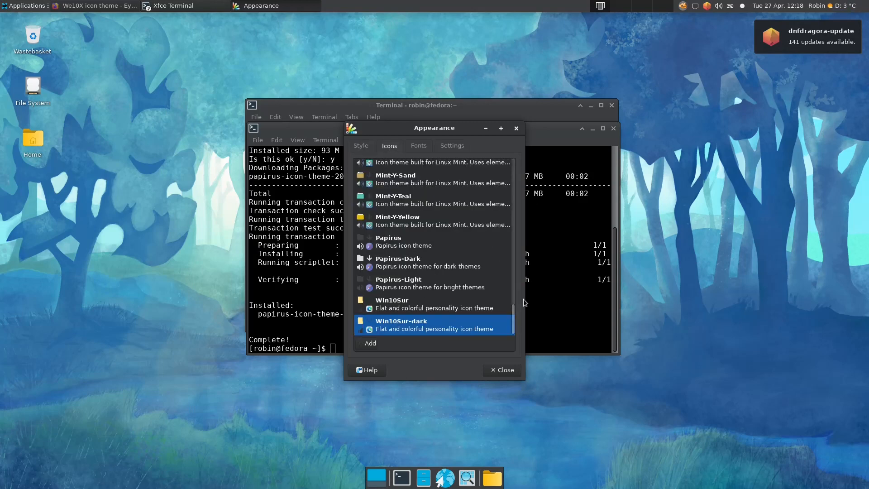
mouse_move(512, 327)
mouse_down()
mouse_move(516, 309)
mouse_move(518, 328)
mouse_up()
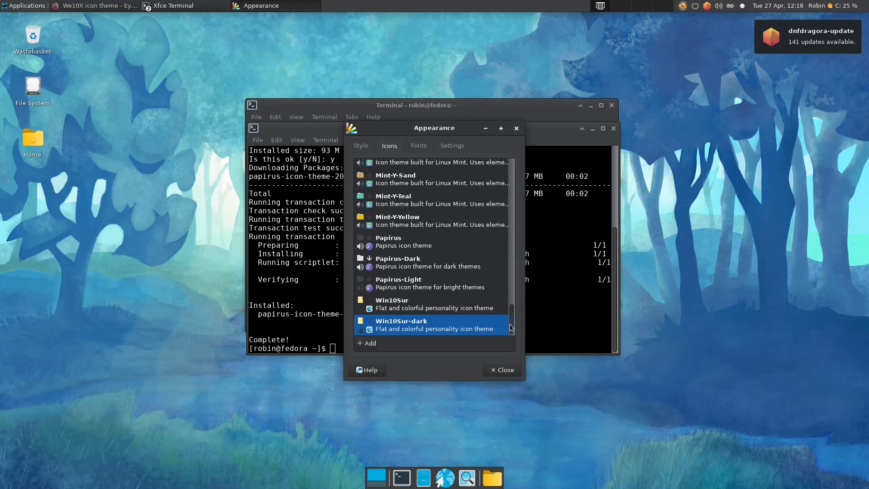
drag(512, 319, 504, 339)
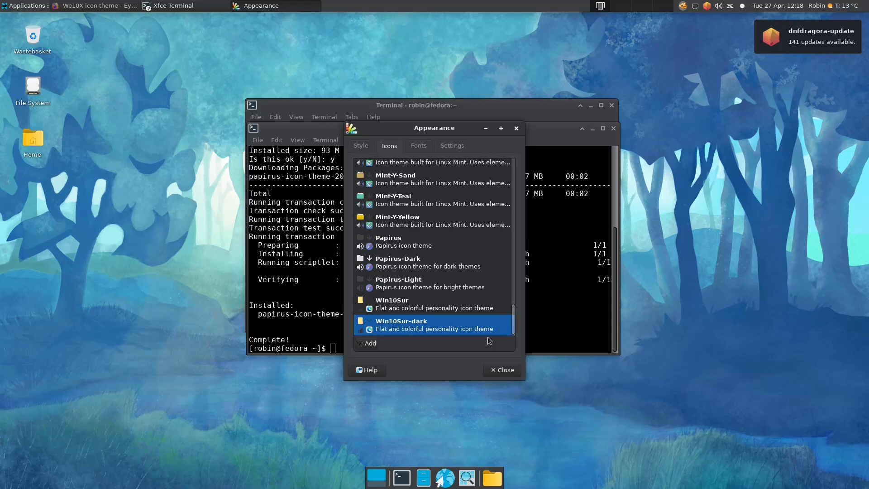
click(371, 344)
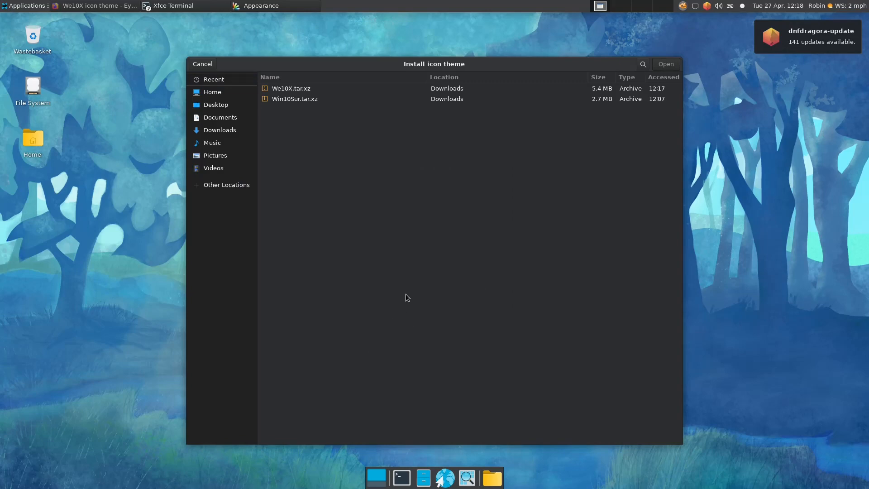
click(292, 90)
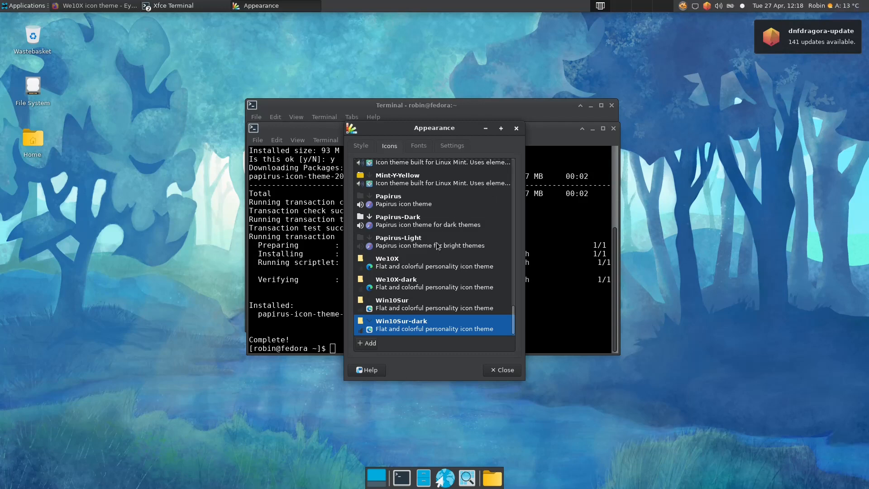
Apply the We10X-dark icon theme, close the Appearance settings and check the icons in the applications menu
click(421, 288)
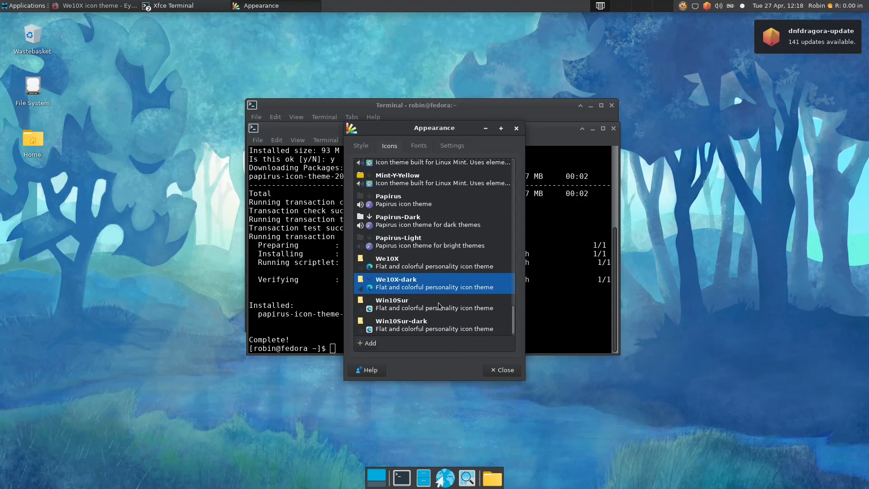
click(503, 371)
click(30, 9)
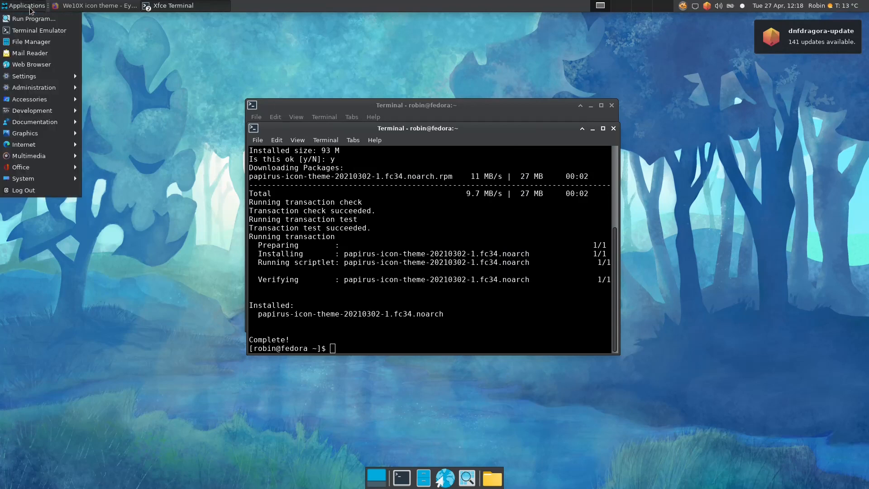
mouse_move(48, 150)
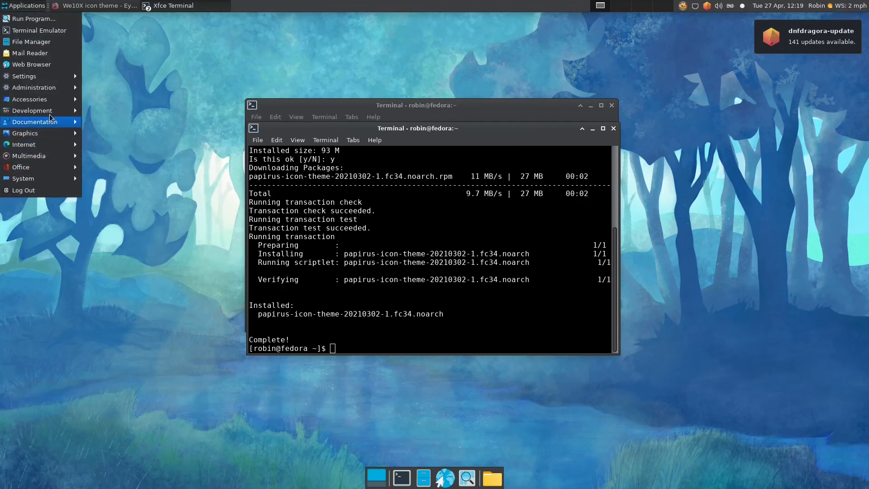
mouse_move(50, 170)
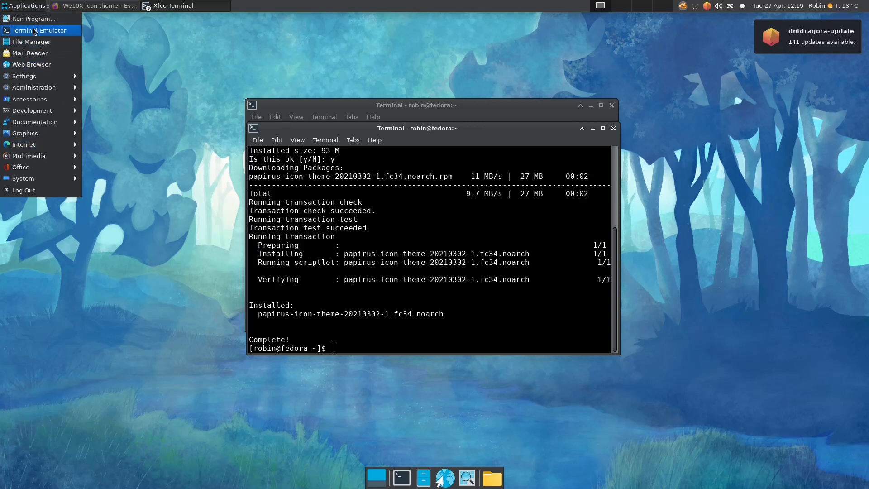
click(204, 47)
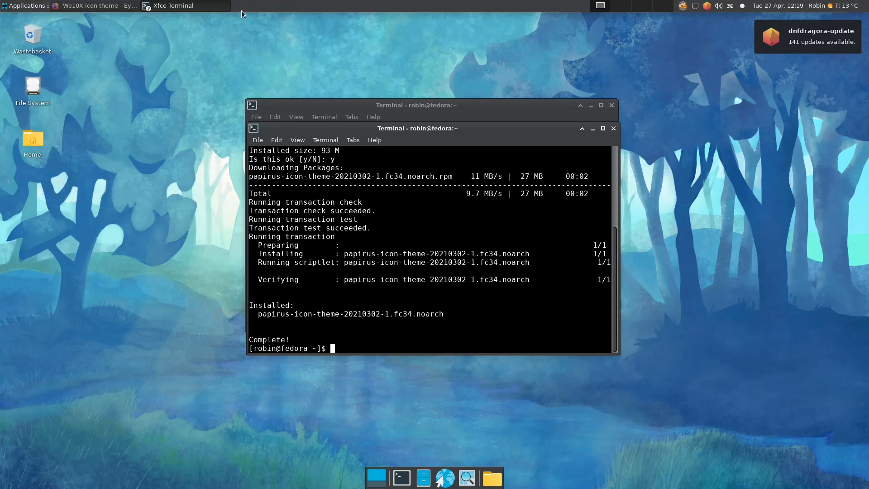
Find "whisker" among the new panel items and add the Whisker Menu to the main panel
right_click(274, 7)
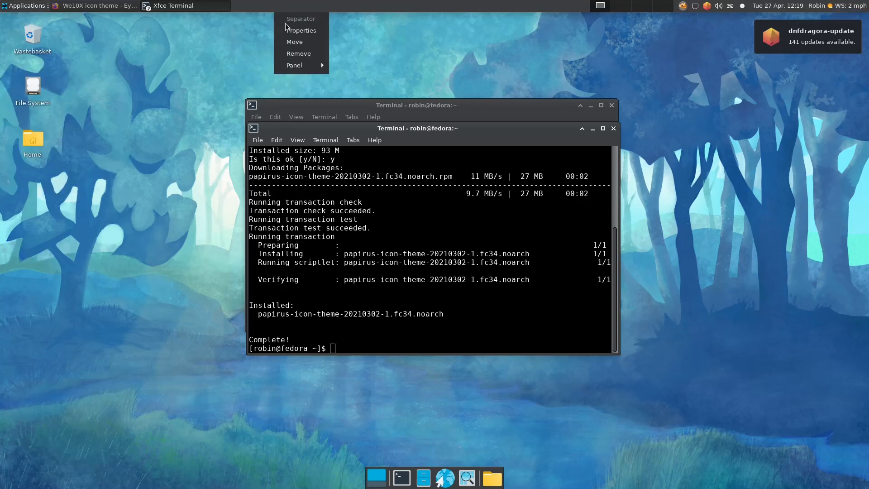
mouse_move(303, 66)
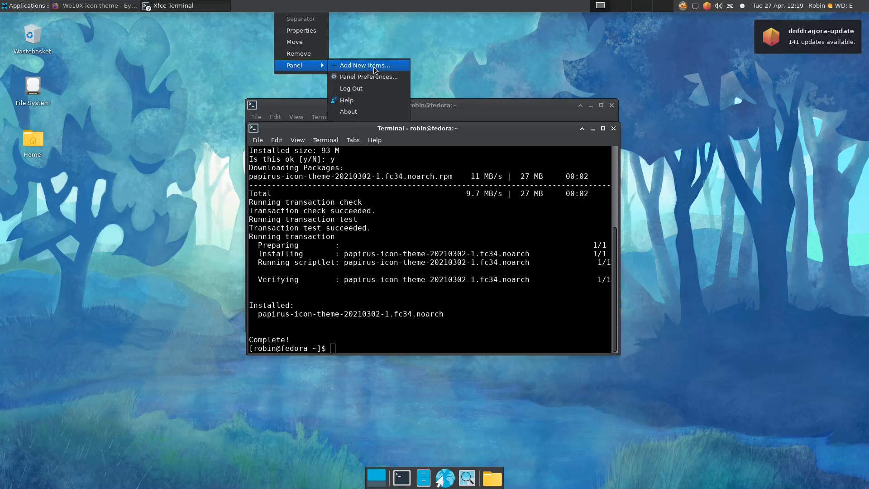
click(373, 67)
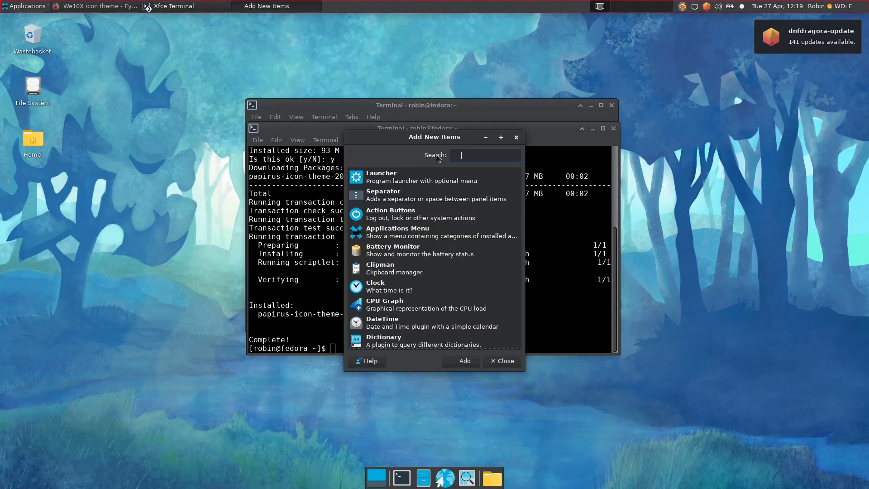
text(whisker)
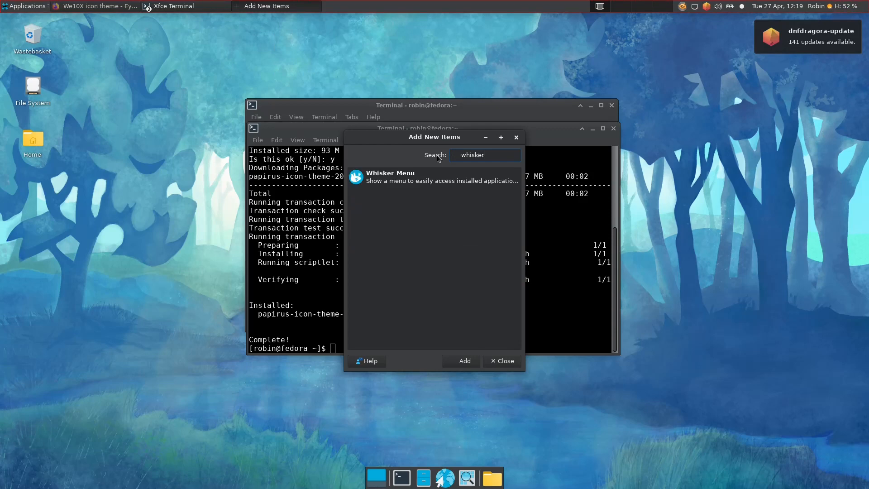
click(412, 179)
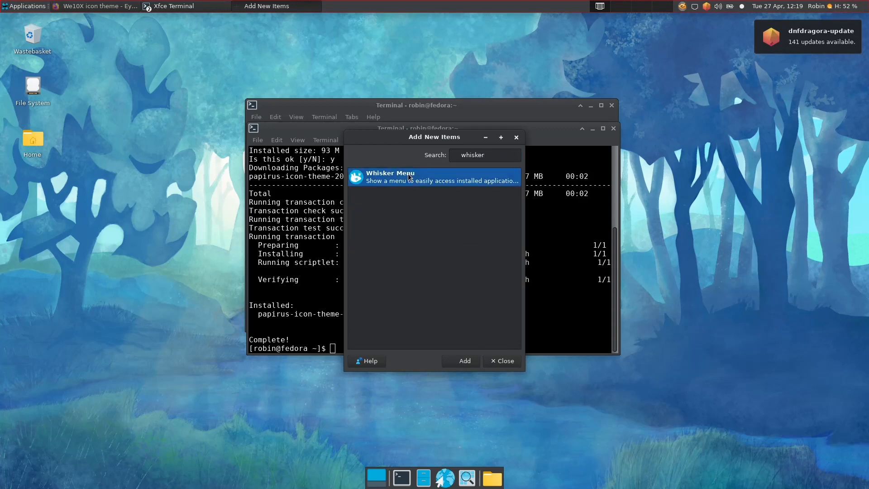
click(472, 361)
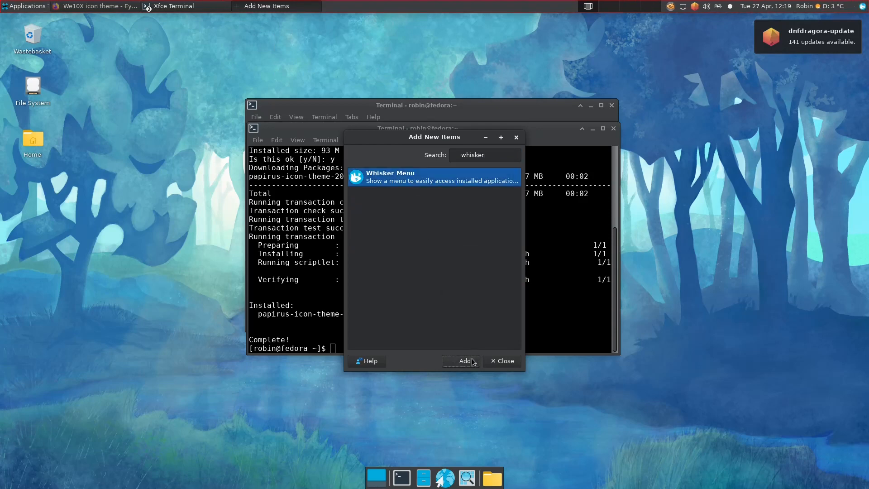
click(506, 361)
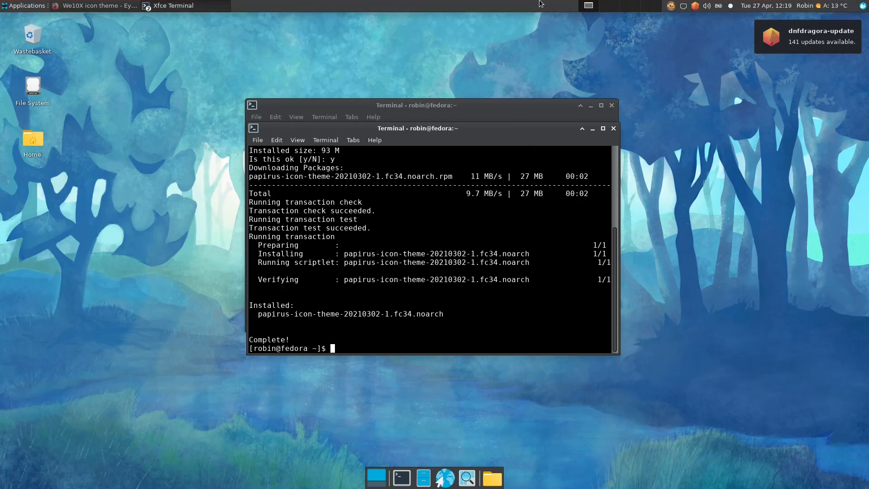
right_click(443, 6)
mouse_move(474, 66)
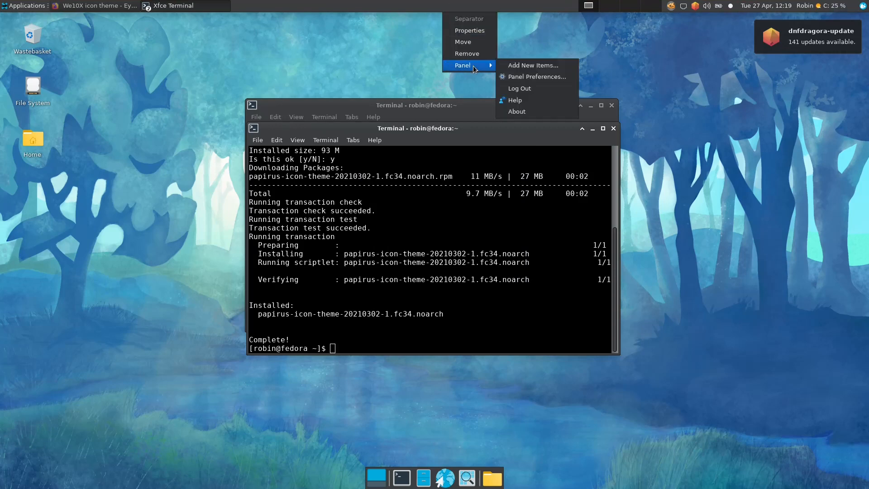
click(557, 65)
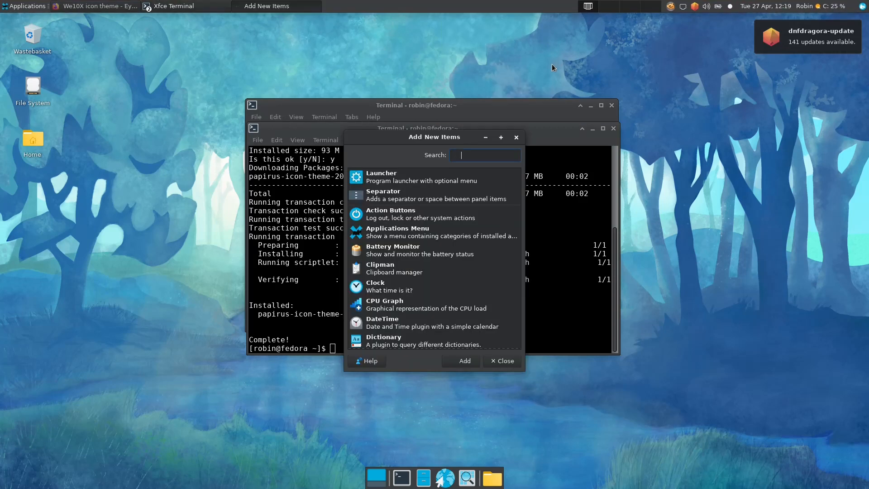
click(501, 361)
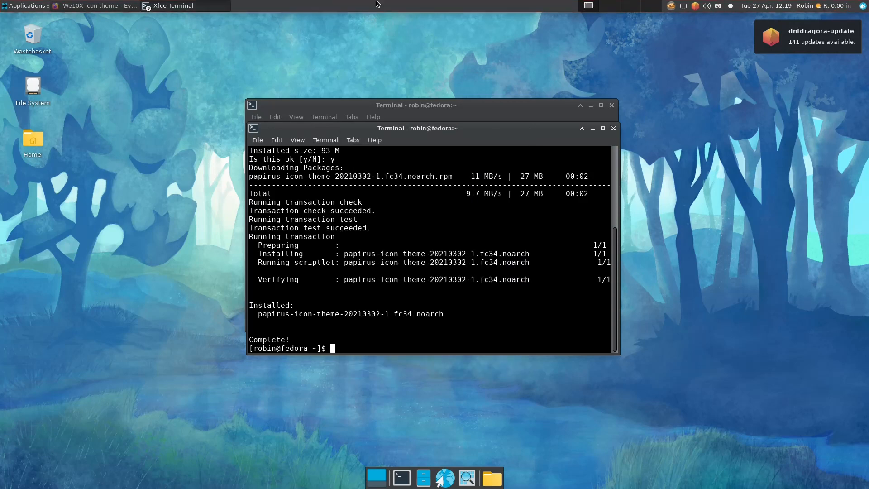
Move the Whisker Menu to the first position in the item list of Panel 1 in the panel preferences
right_click(380, 9)
mouse_move(413, 68)
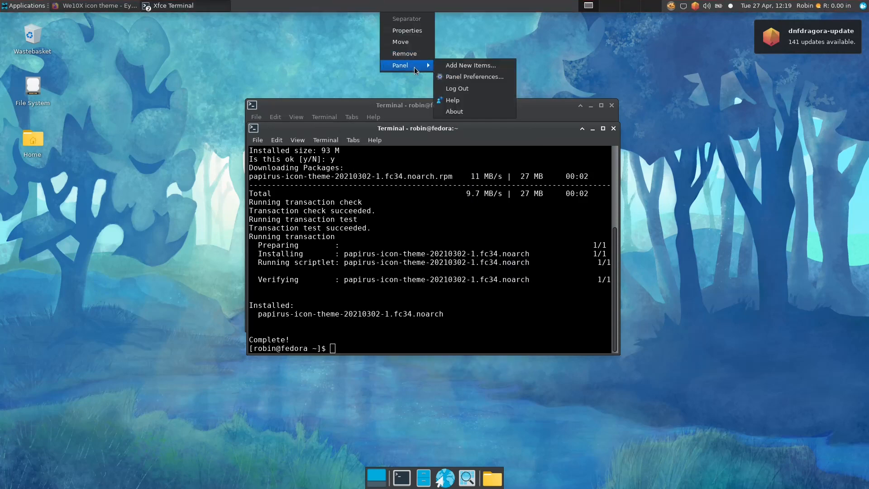
click(469, 78)
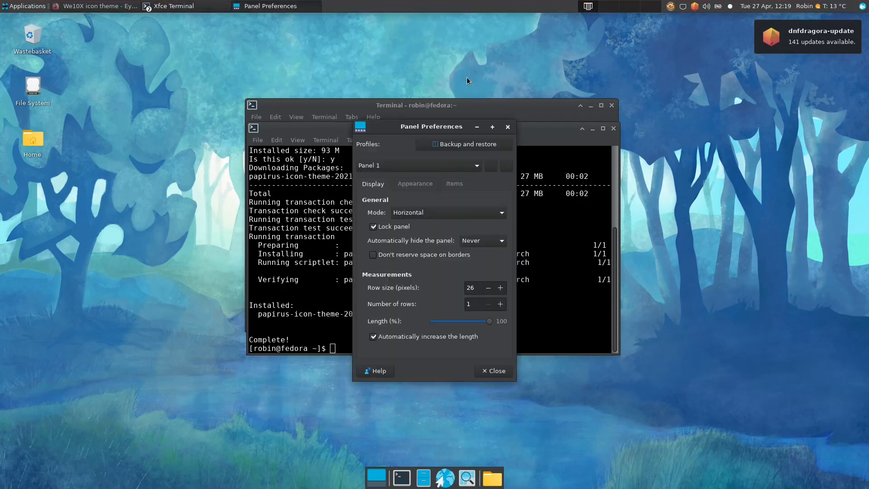
click(464, 185)
scroll(487, 272, down, 1)
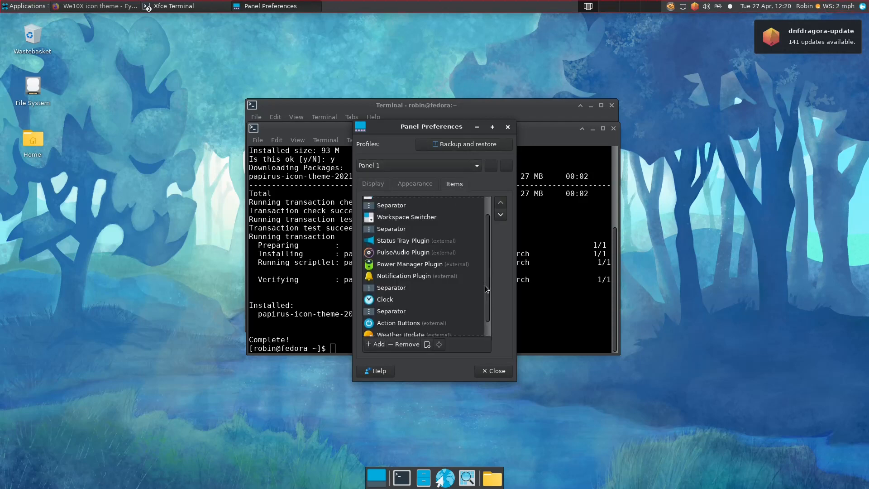
scroll(485, 286, down, 1)
click(413, 332)
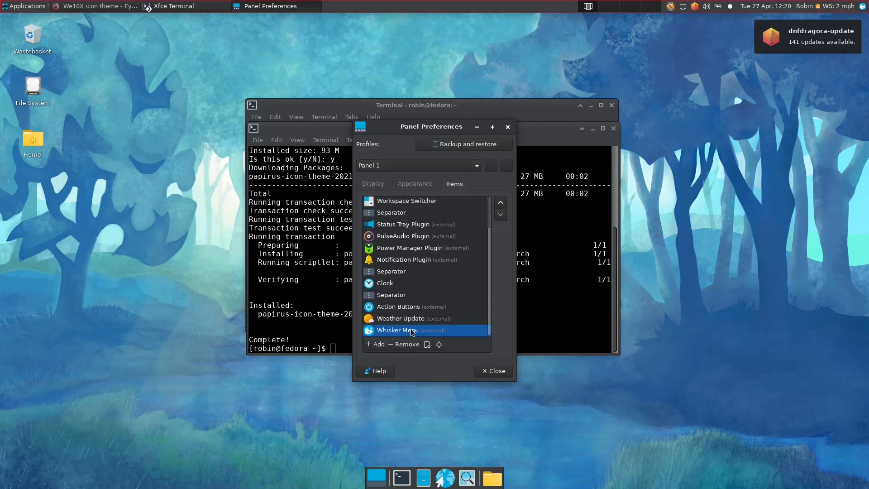
click(502, 206)
click(500, 203)
click(501, 203)
click(501, 203)
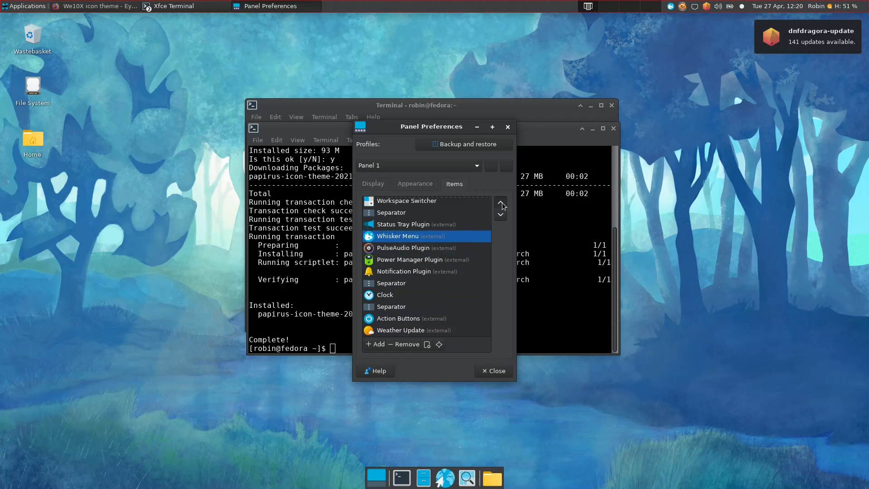
click(500, 203)
click(501, 203)
click(501, 203)
click(501, 202)
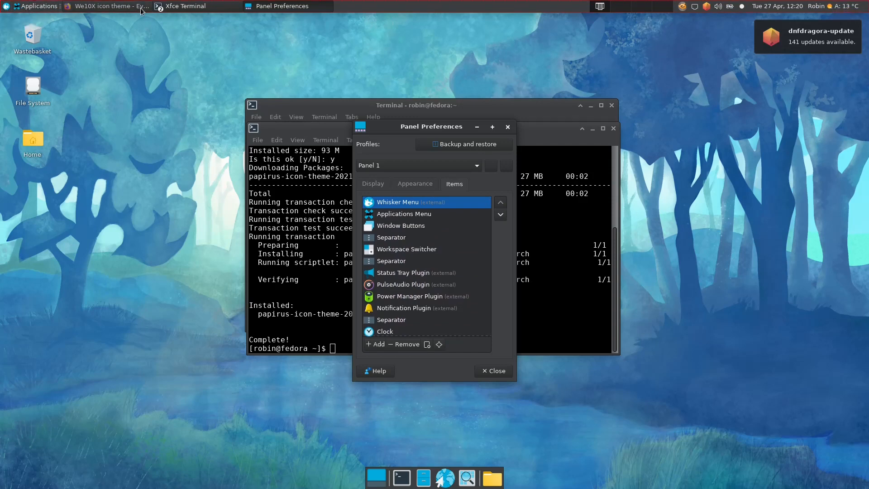
Remove the Applications Menu item from Panel 1 and confirm its removal
click(440, 214)
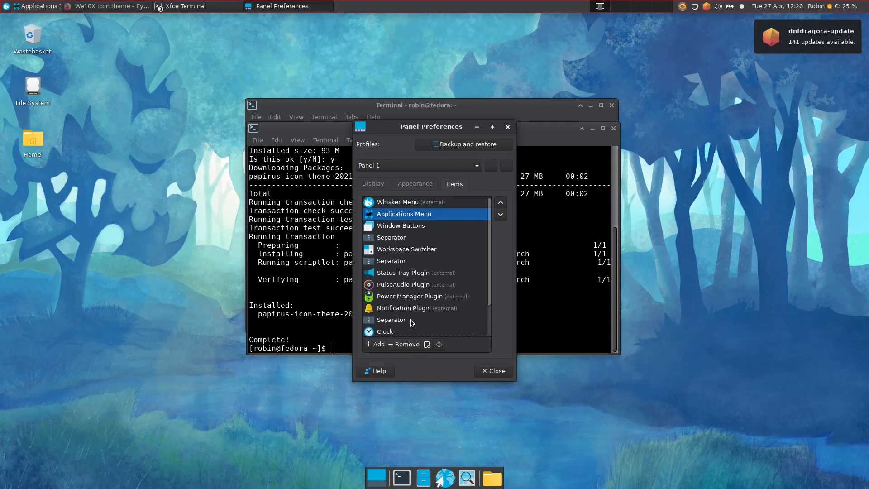
click(398, 345)
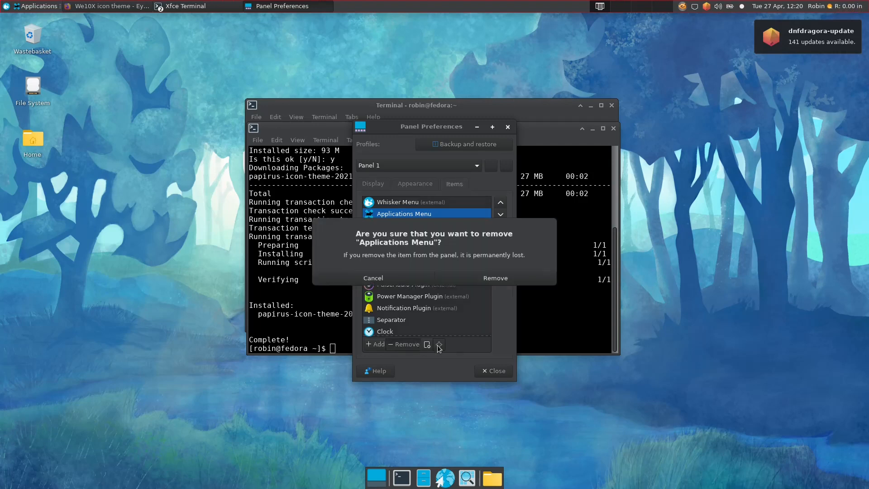
click(490, 279)
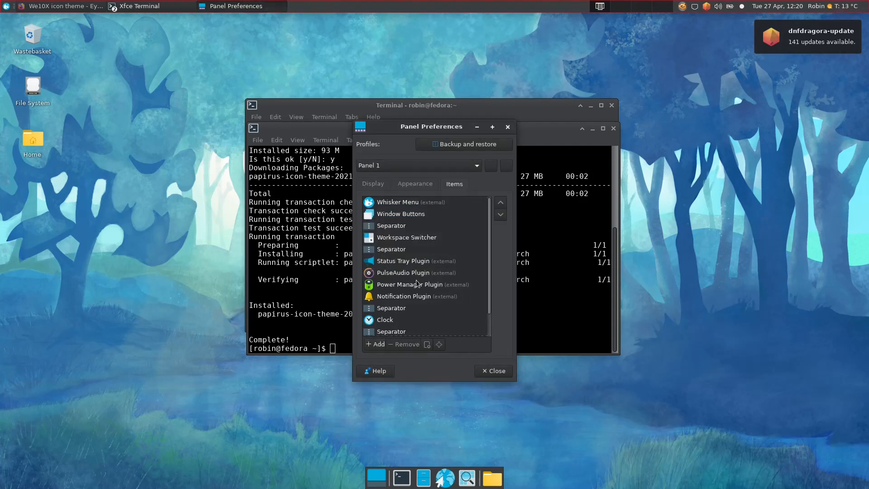
Close the panel preferences and open the Whisker Menu to view its favourites and application categories
click(10, 10)
click(498, 372)
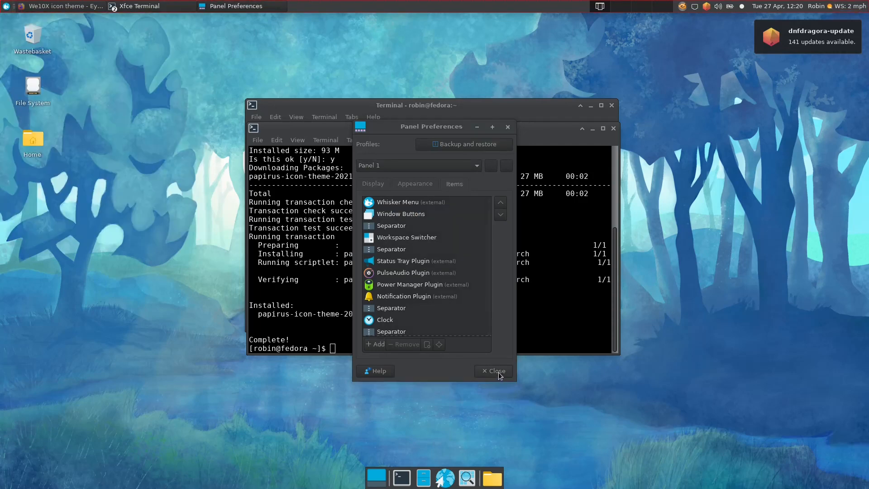
click(498, 372)
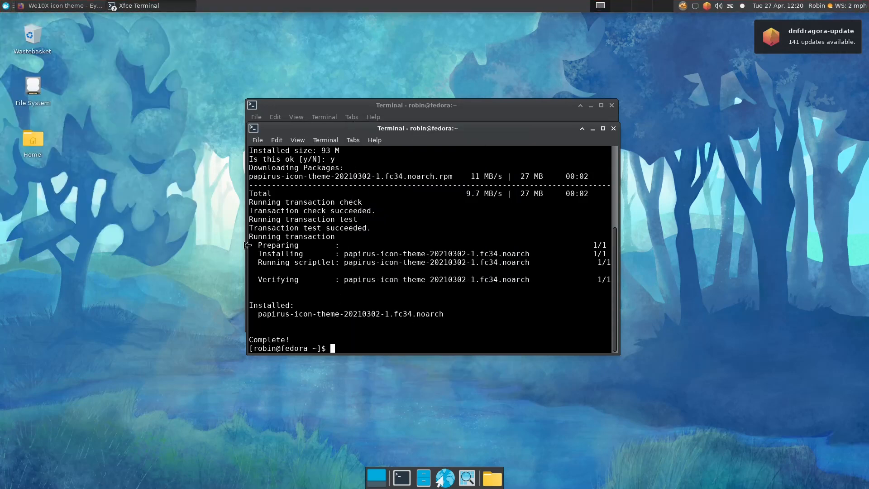
click(6, 6)
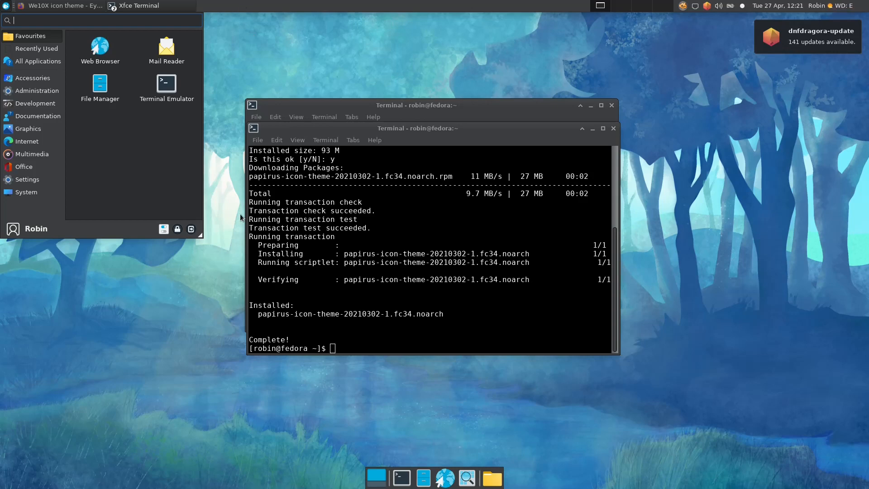
Dismiss the Whisker Menu and close both open terminal windows
click(241, 54)
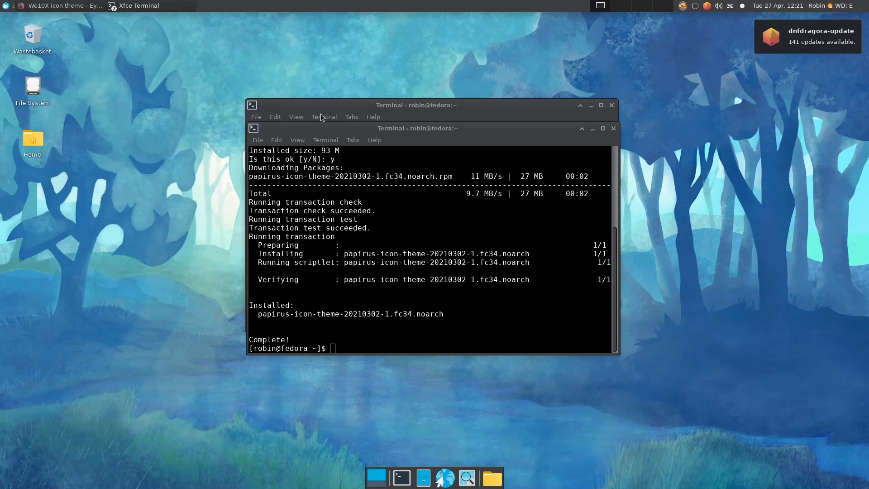
click(444, 132)
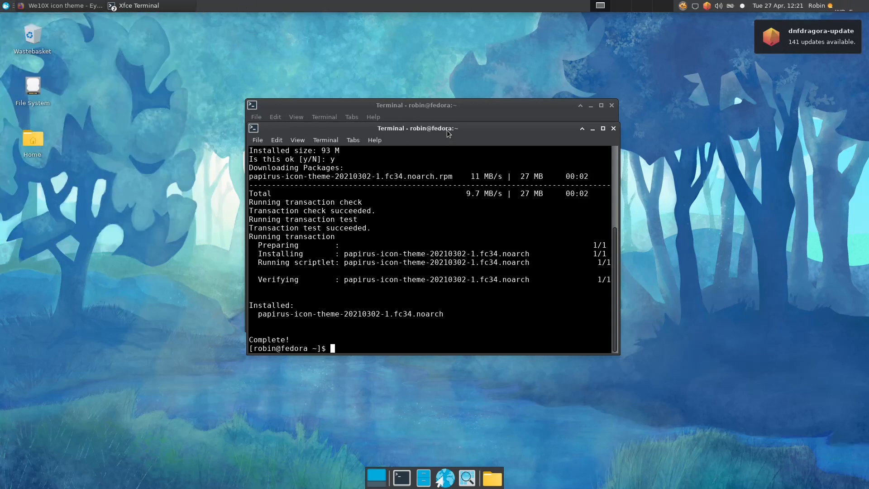
click(613, 129)
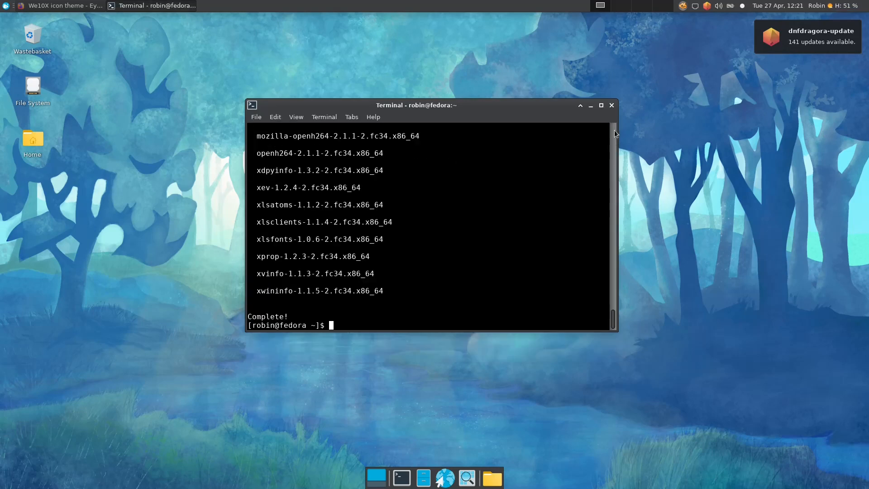
click(611, 107)
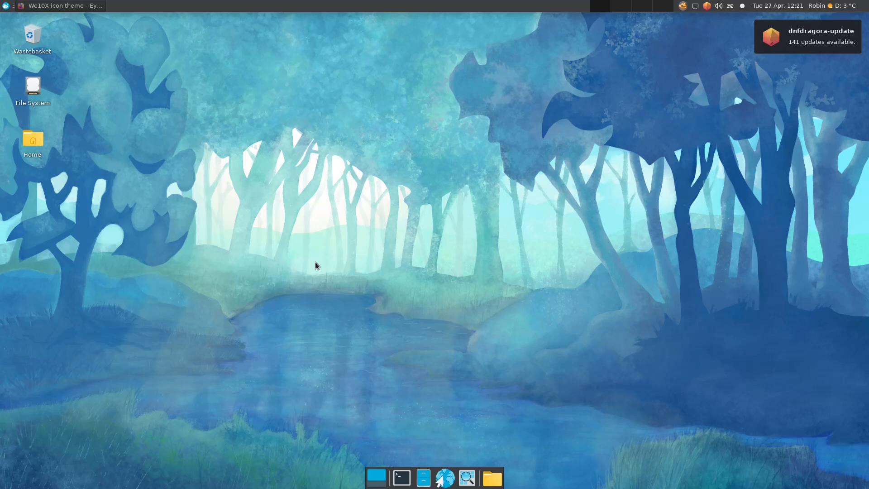
Launch Thunar File Manager from the Accessories category of the Whisker Menu
click(6, 5)
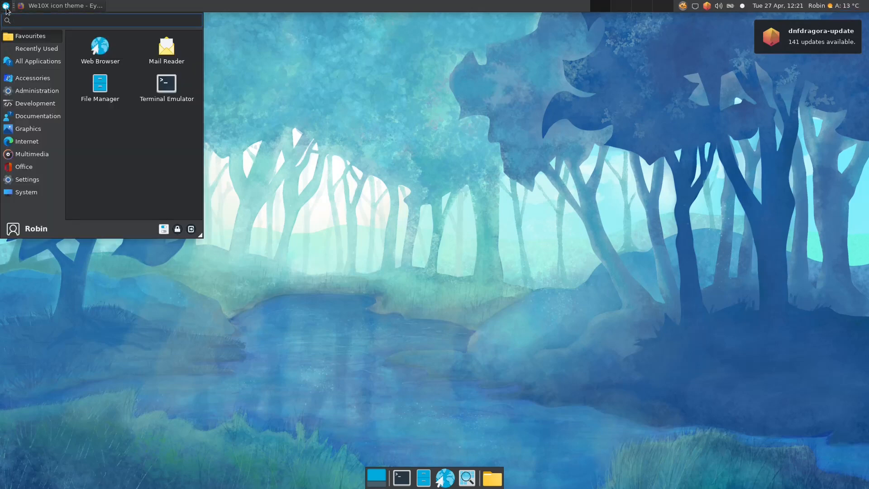
click(40, 78)
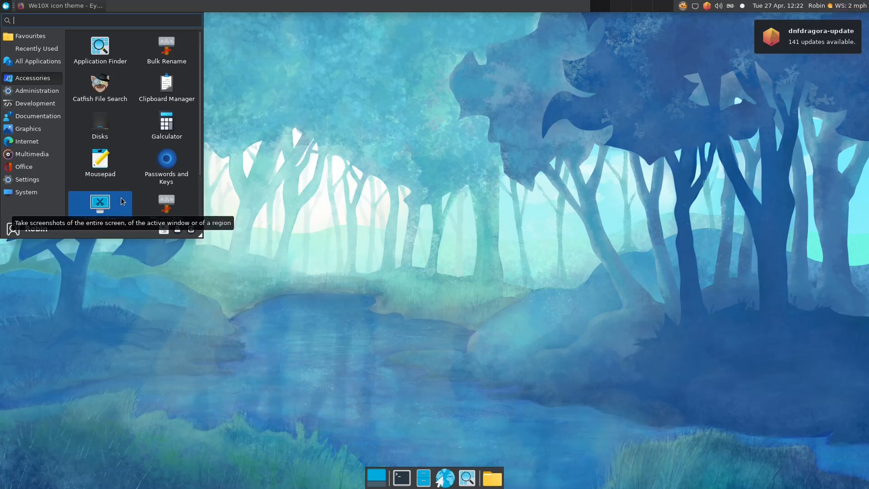
scroll(115, 172, down, 2)
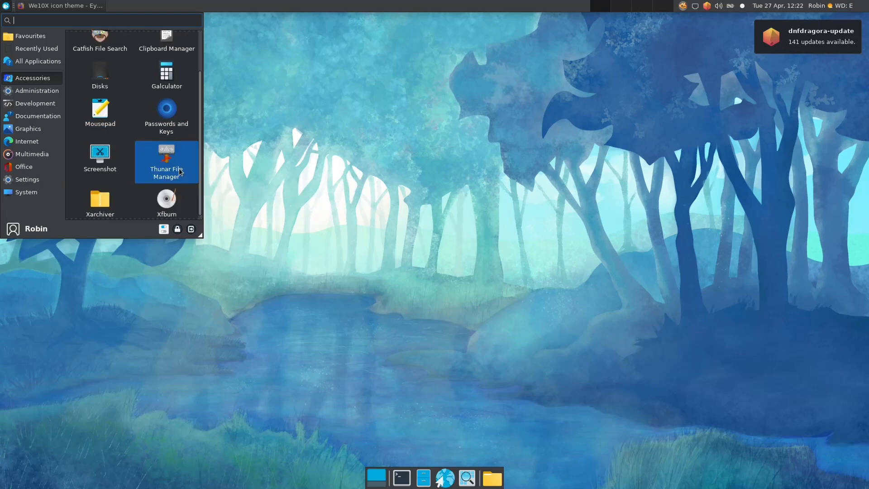
click(180, 162)
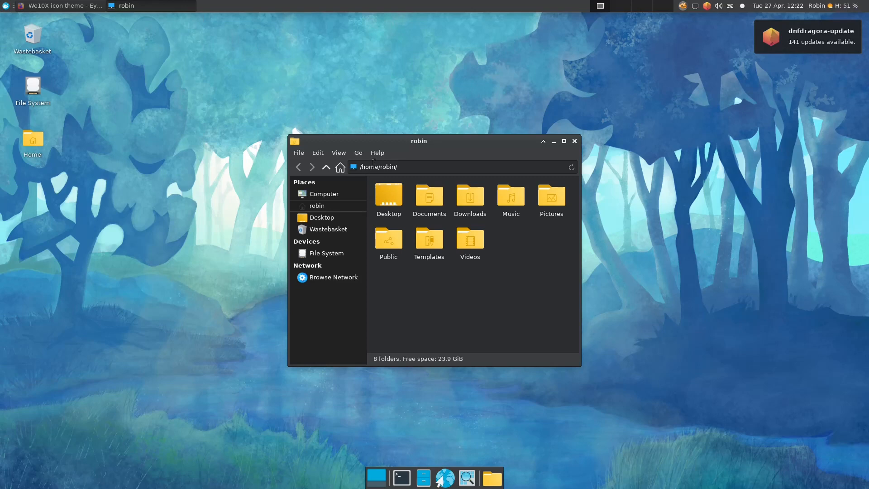
View Thunar's About information and close it, and move the file manager window towards the desktop's upper-left area and enlarge it
click(377, 152)
click(398, 176)
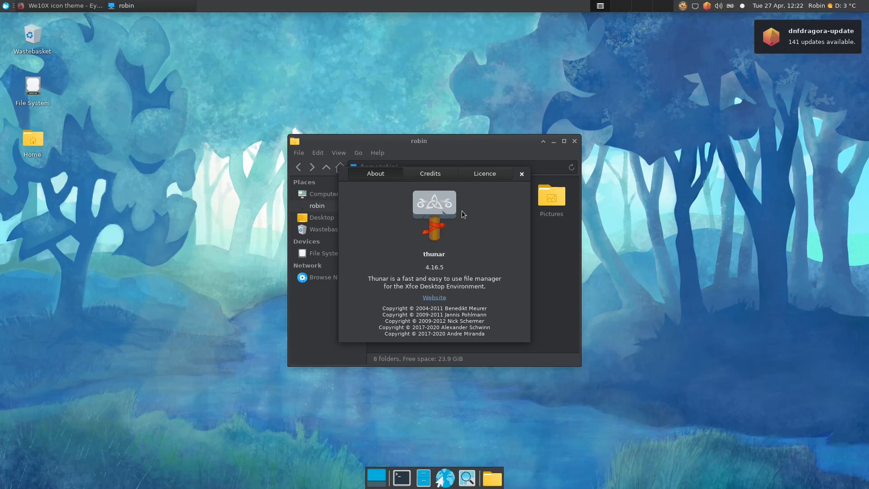
click(520, 174)
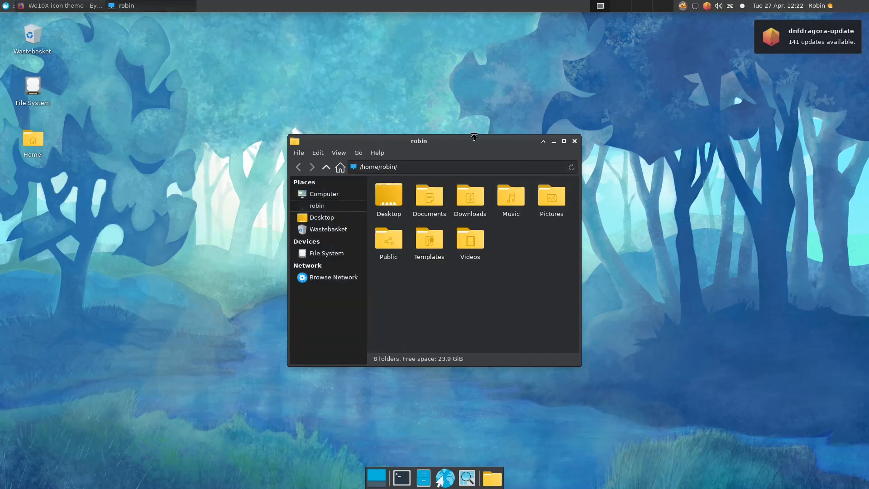
drag(477, 144, 350, 68)
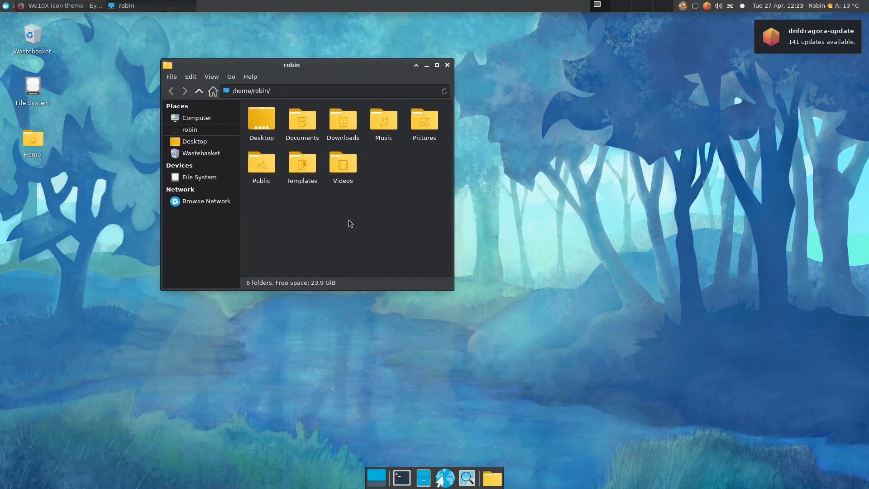
drag(451, 287, 492, 308)
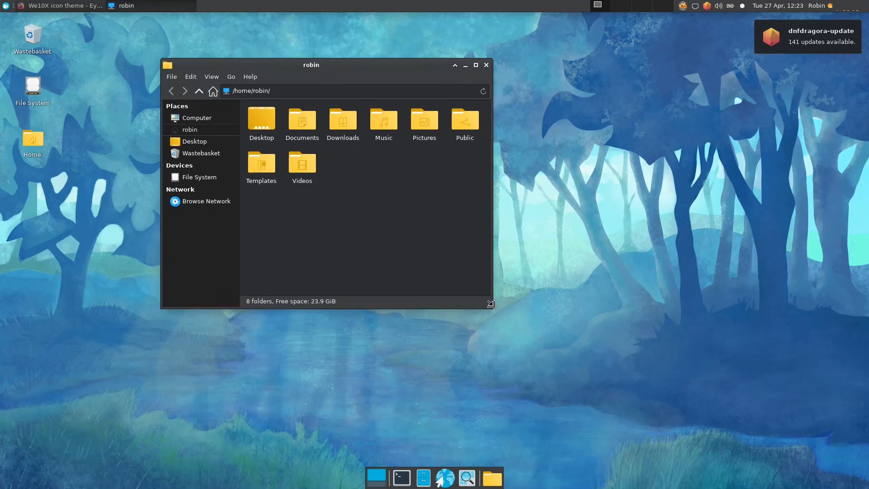
Launch the Firewall tool from the Administration category, authenticate with the account password and move its window fully into view
click(7, 6)
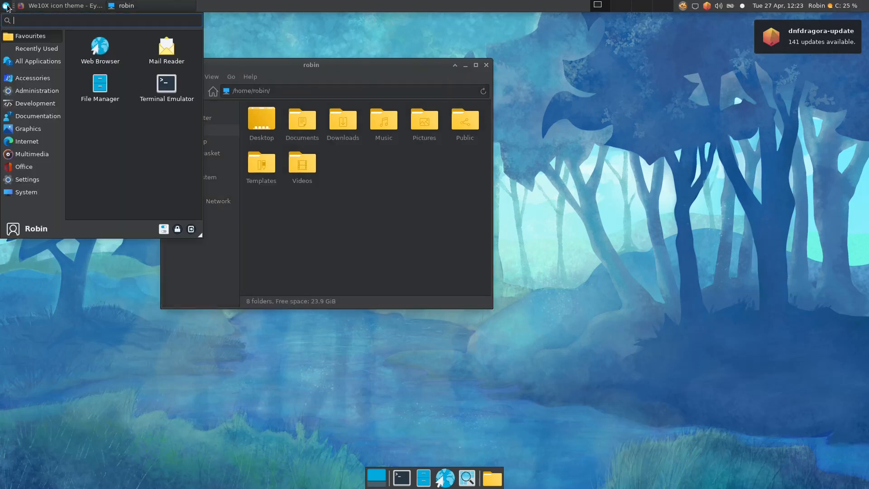
click(34, 91)
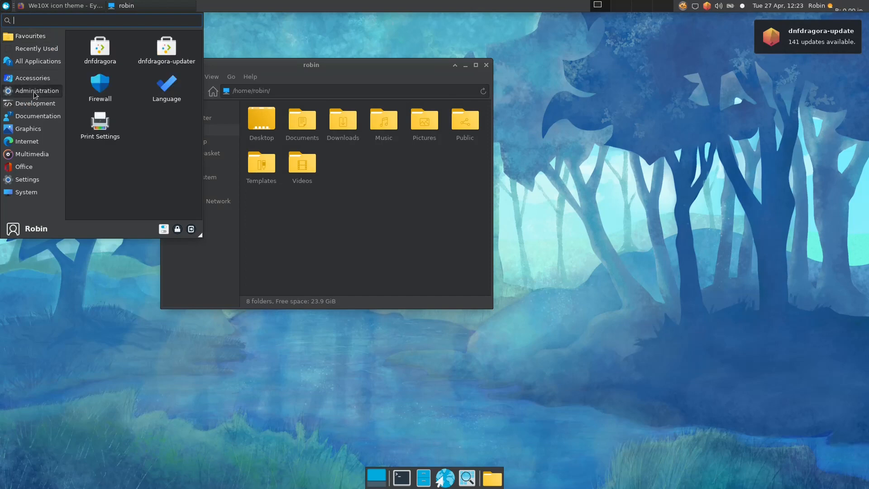
click(115, 86)
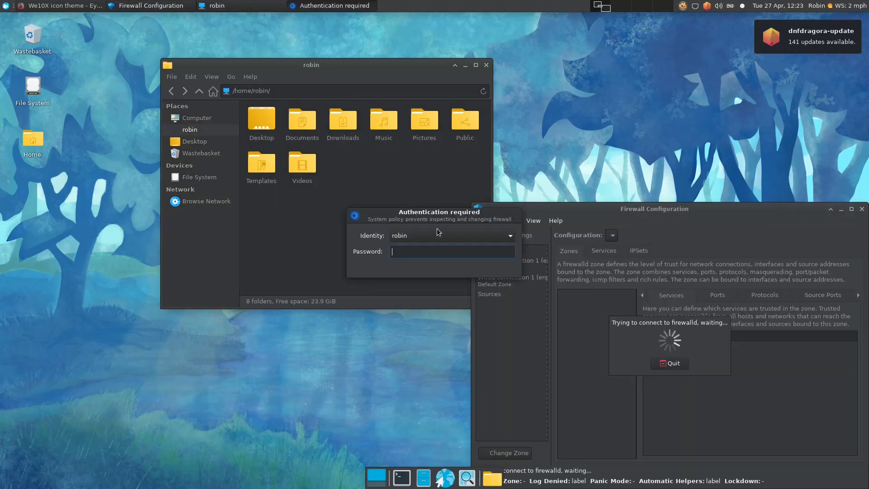
text(********)
key(Return)
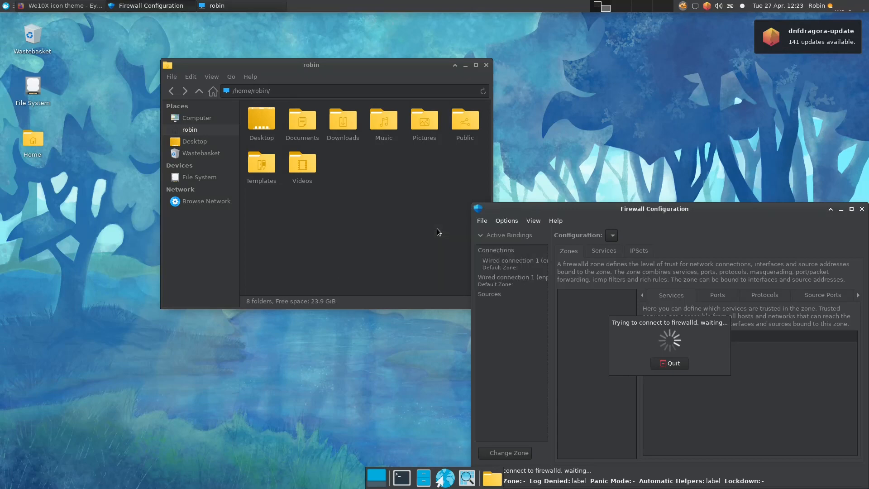
drag(548, 210, 514, 164)
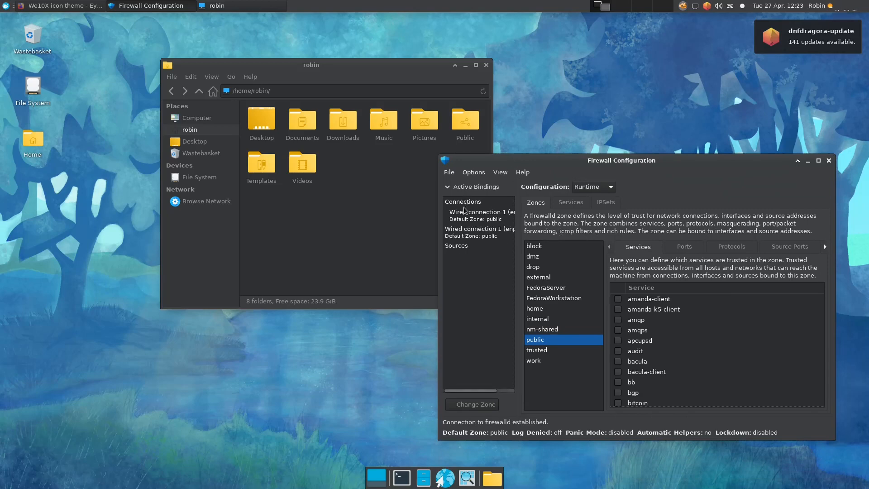
Select the first wired connection and inspect the port definitions of several firewalld services, ending with bitcoin-testnet-rpc
click(497, 220)
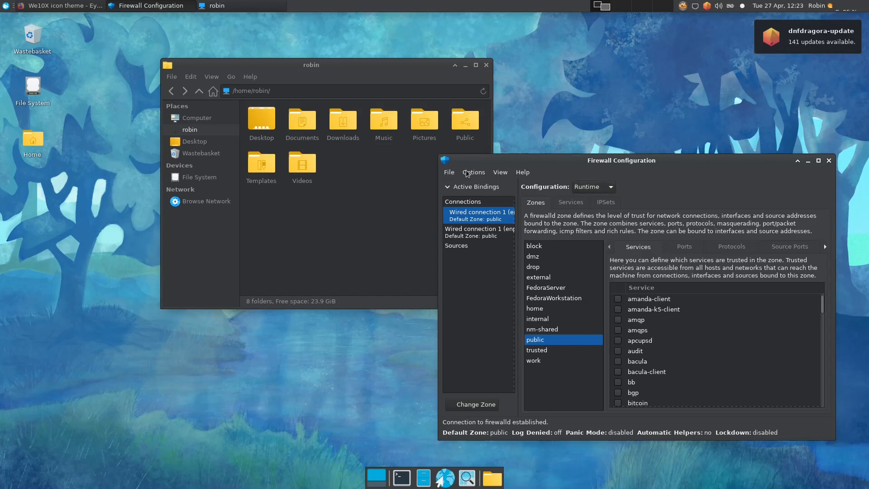
click(568, 203)
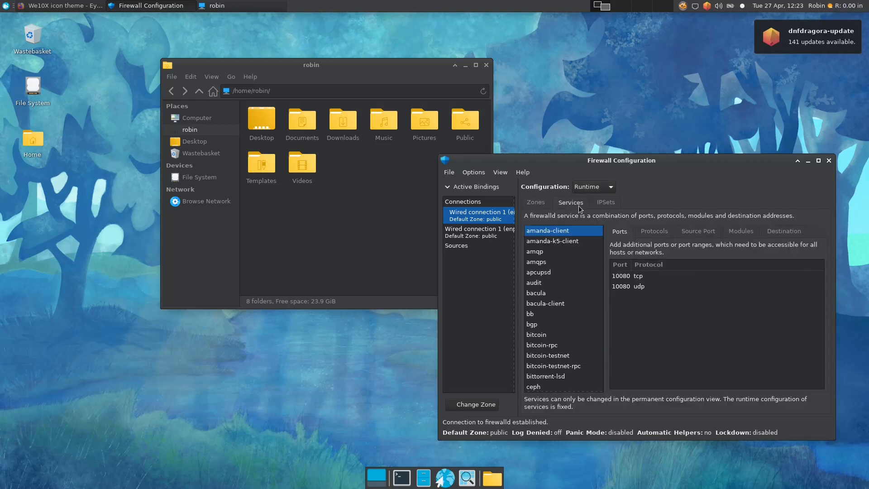
click(605, 204)
click(556, 203)
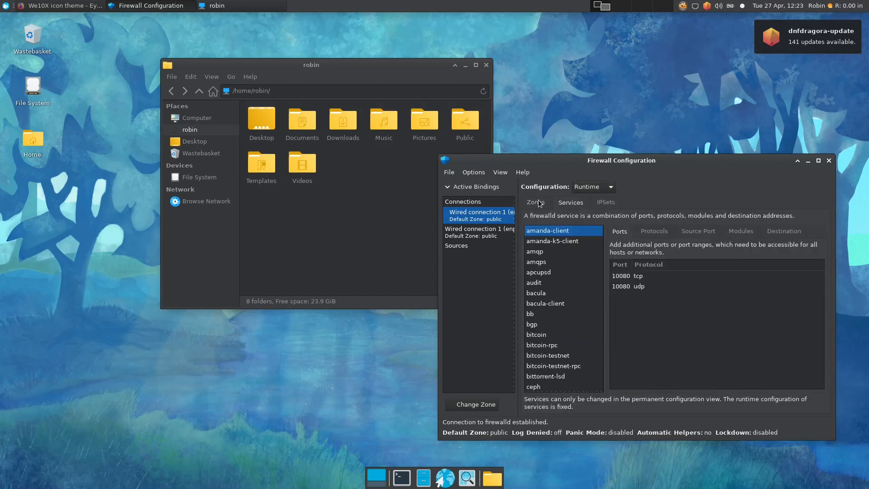
click(559, 248)
click(558, 313)
click(555, 356)
click(554, 367)
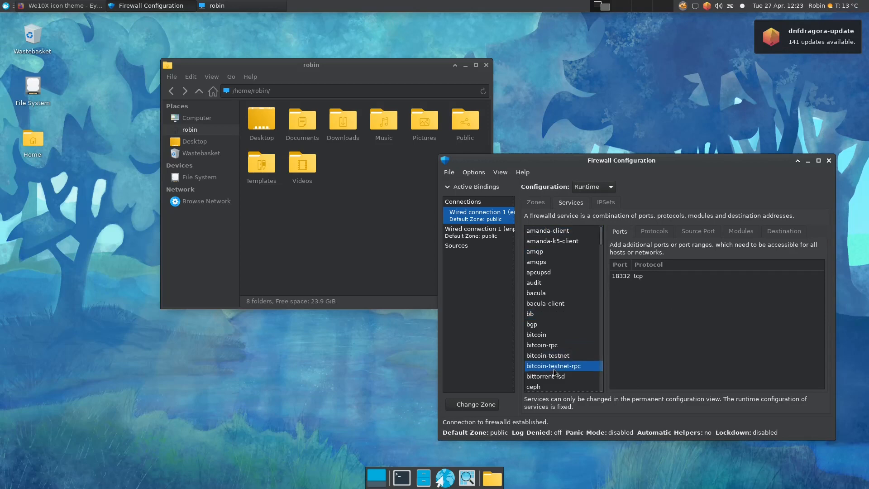
Examine the list of predefined firewalld services down to the wbem entries, and close Firewall Configuration
scroll(548, 363, down, 2)
scroll(549, 361, down, 20)
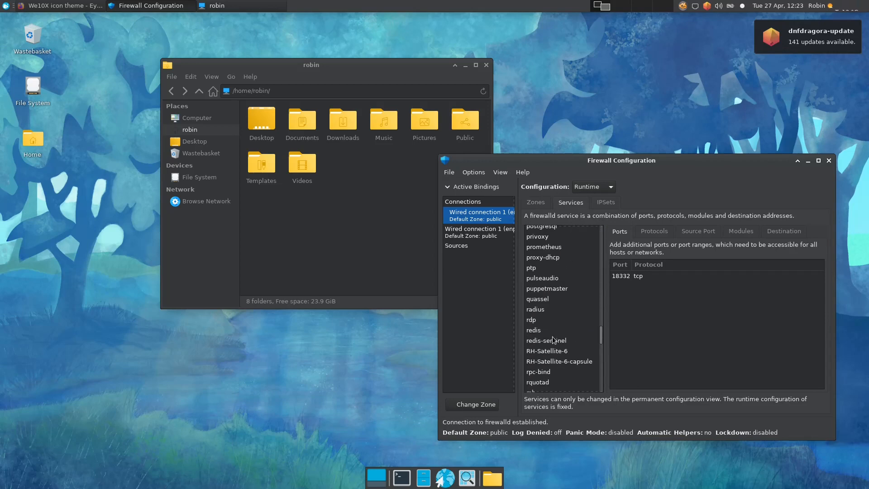
scroll(558, 362, down, 5)
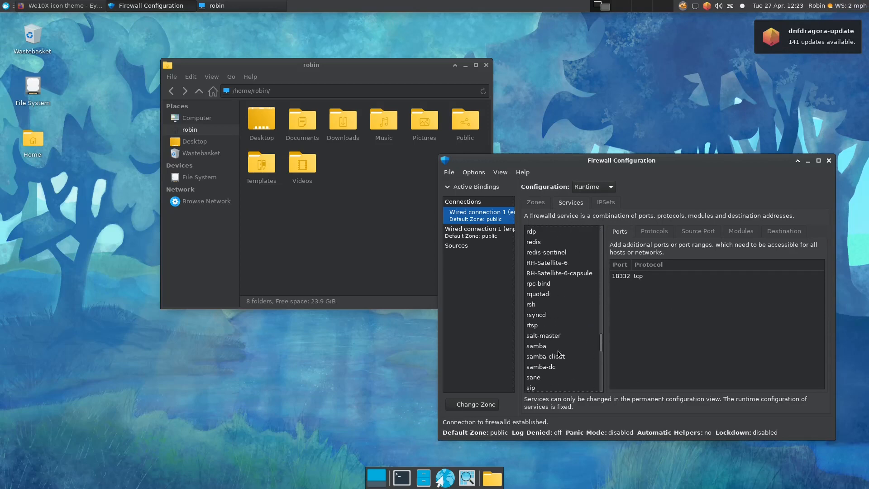
scroll(557, 351, down, 1)
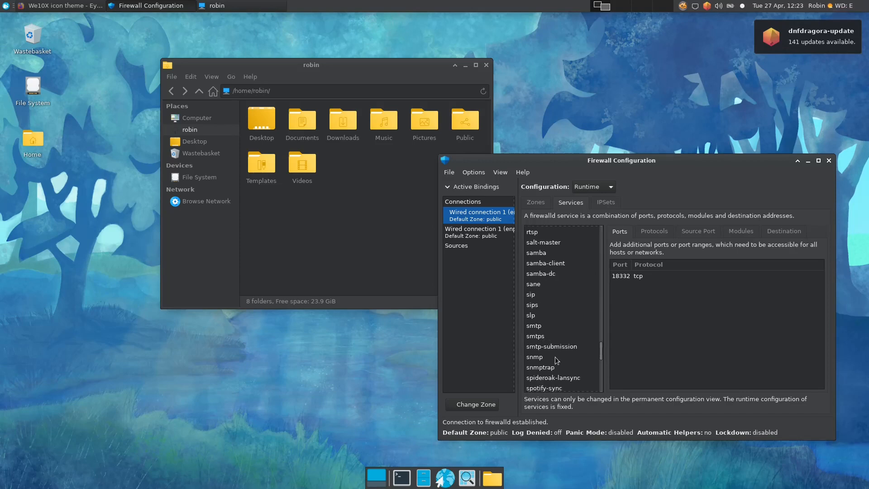
scroll(558, 349, down, 2)
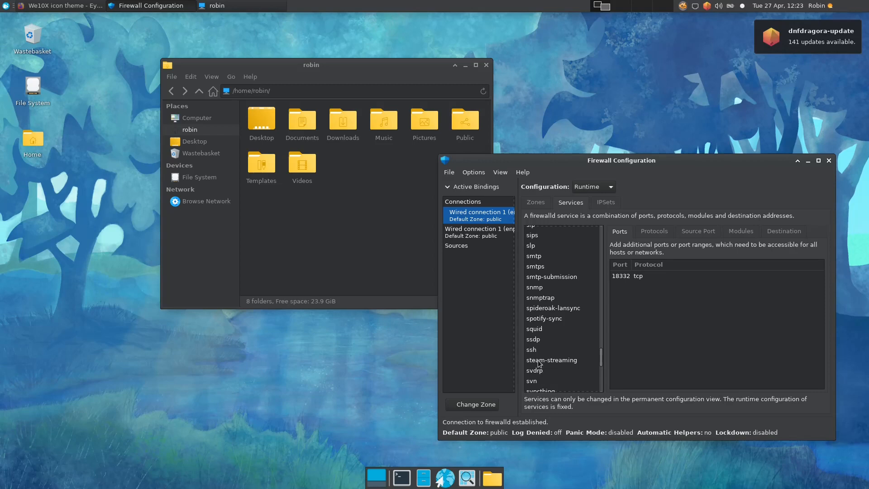
scroll(552, 344, down, 4)
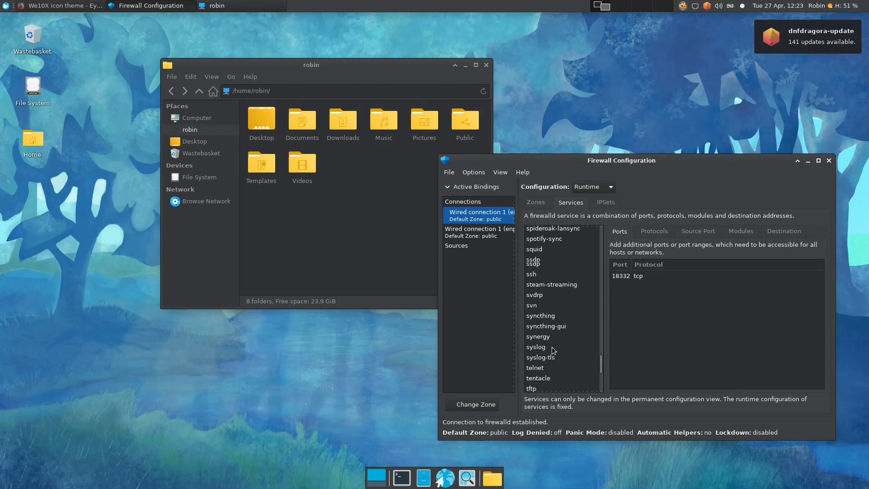
scroll(543, 256, up, 1)
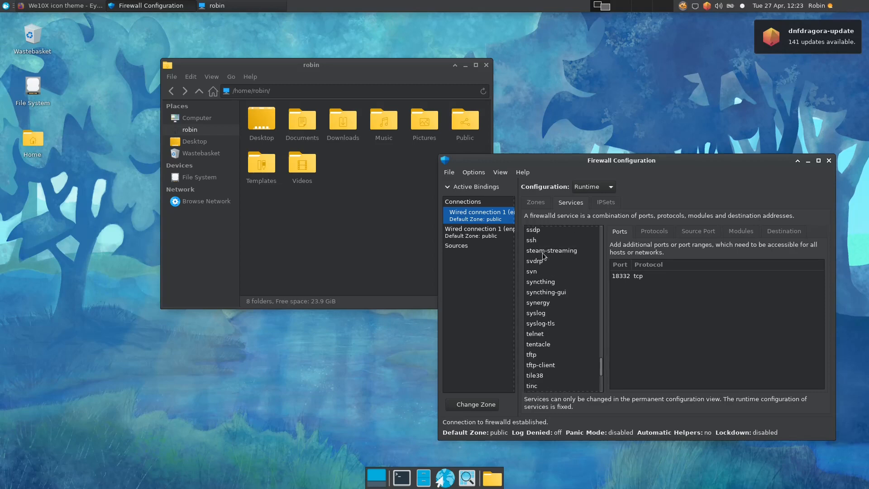
scroll(545, 262, down, 2)
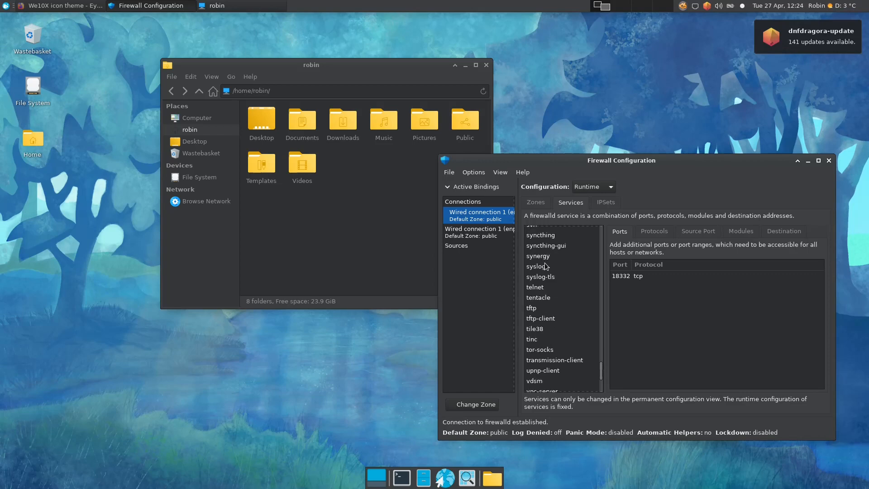
scroll(560, 345, down, 1)
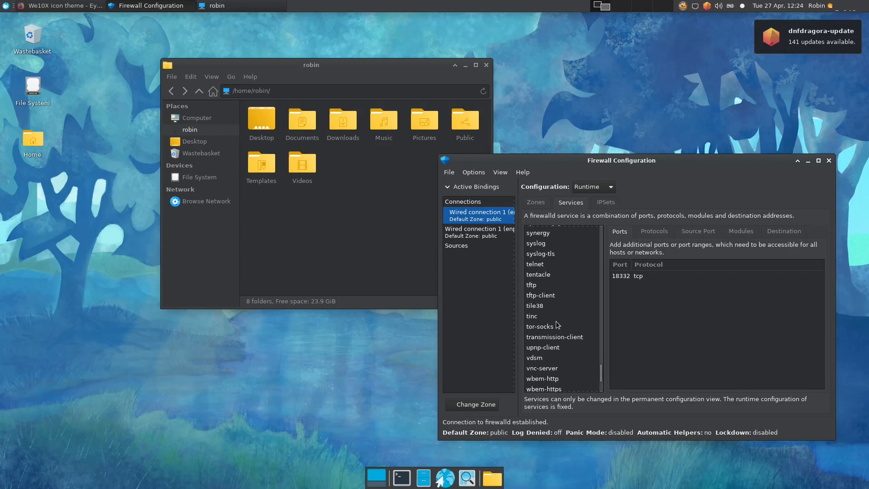
scroll(546, 304, up, 20)
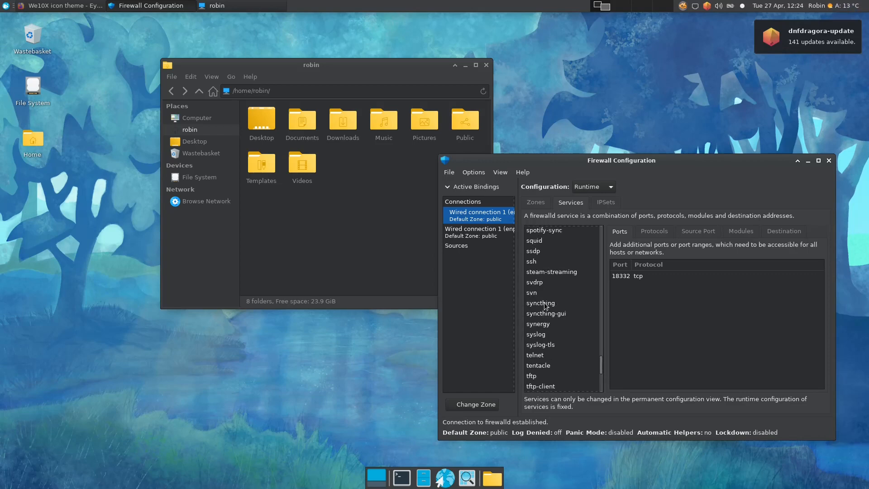
scroll(546, 304, up, 20)
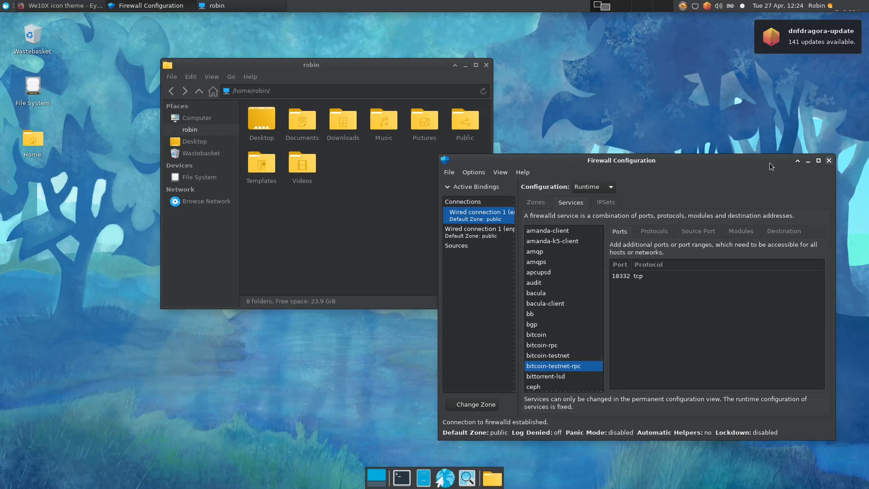
click(830, 161)
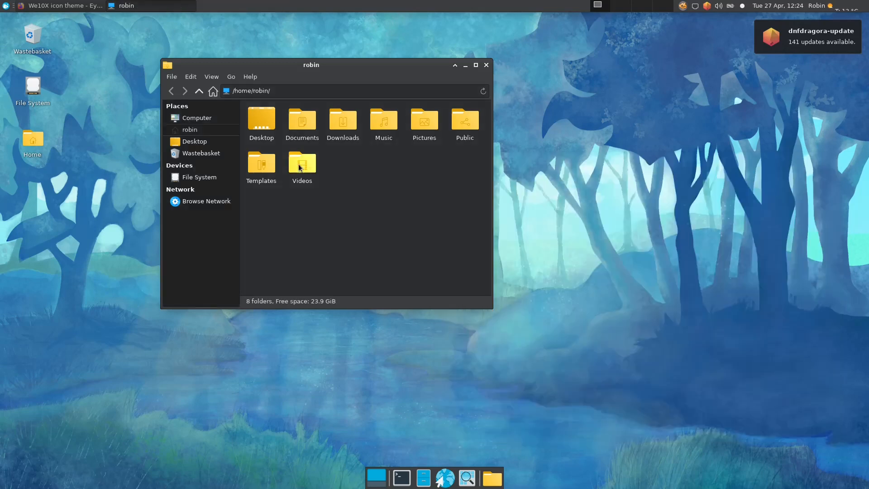
View the applications in the Administration and Development categories of the Whisker Menu
click(6, 6)
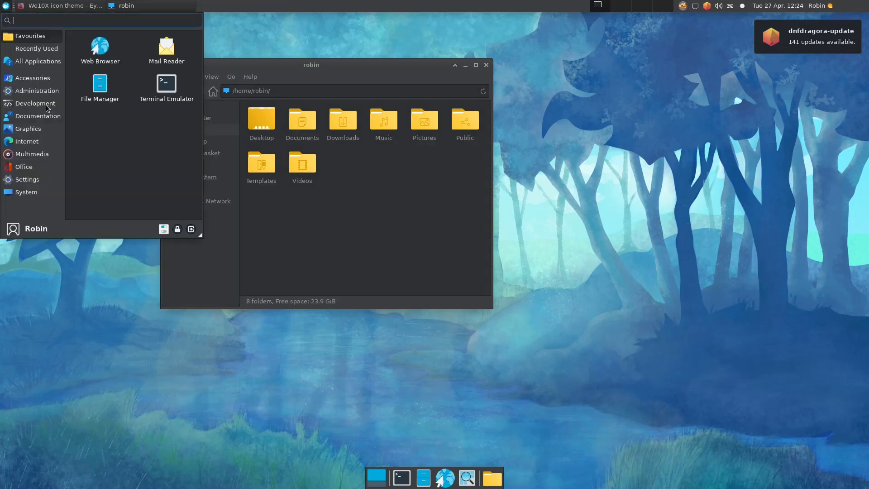
click(48, 91)
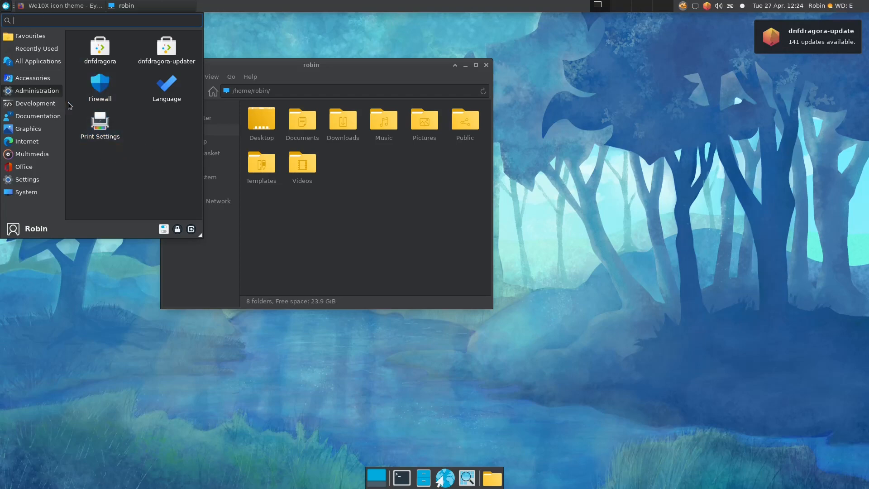
click(46, 107)
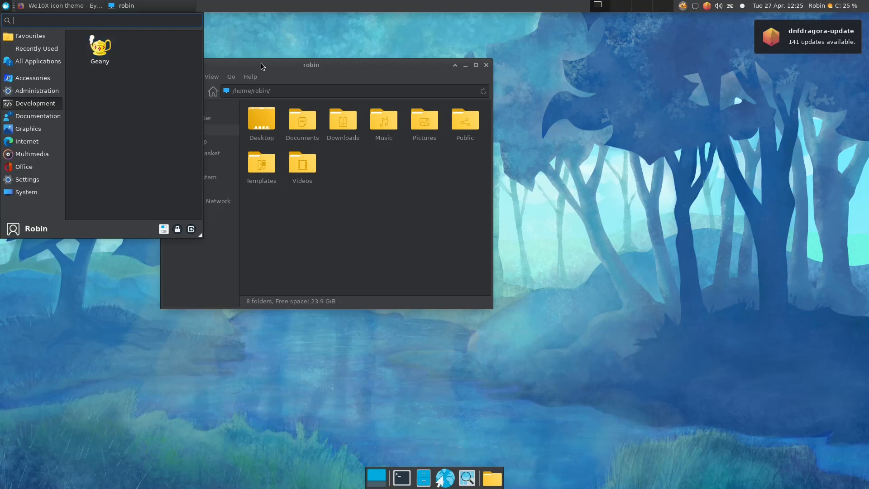
View the applications in the Documentation, Graphics, Internet, Multimedia and Office categories of the Whisker Menu
click(18, 118)
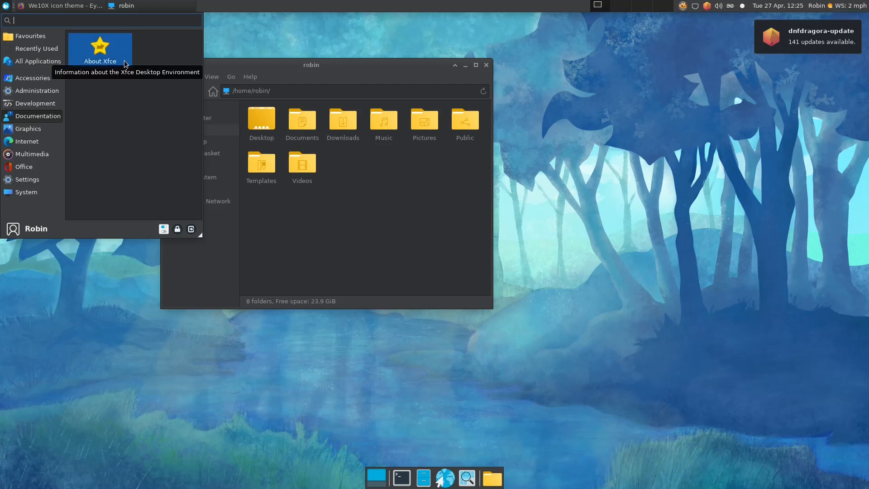
click(38, 127)
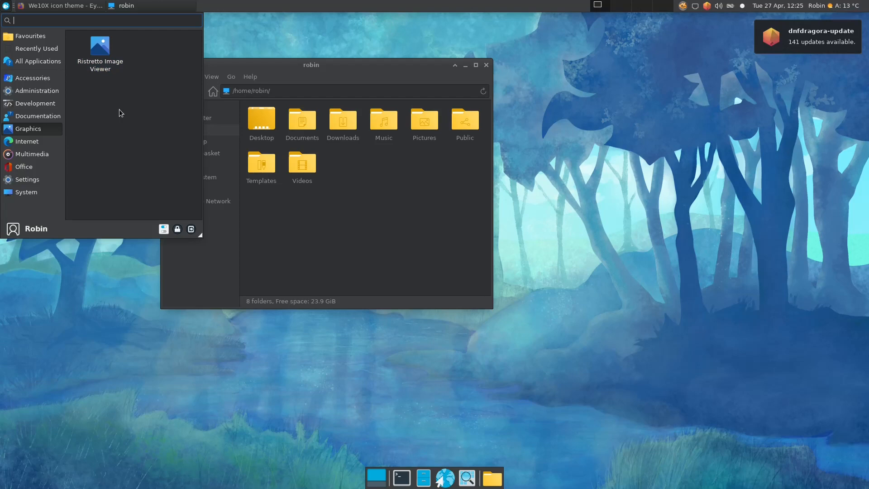
click(54, 143)
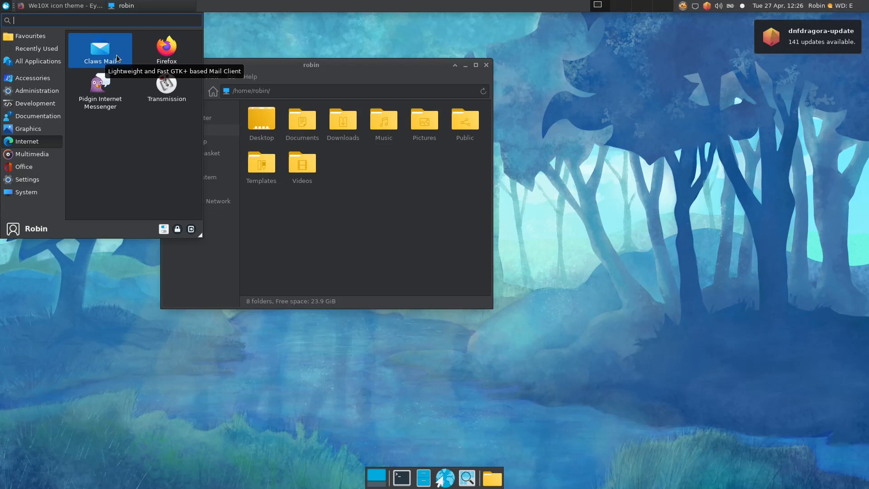
click(41, 153)
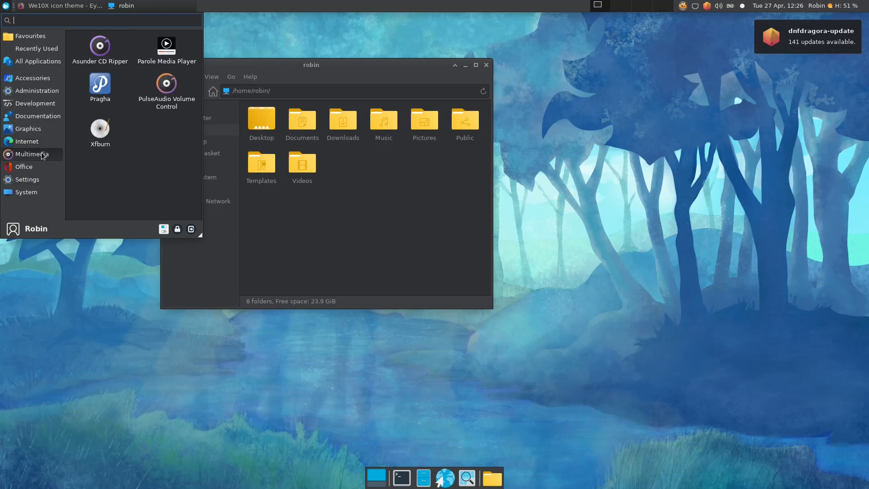
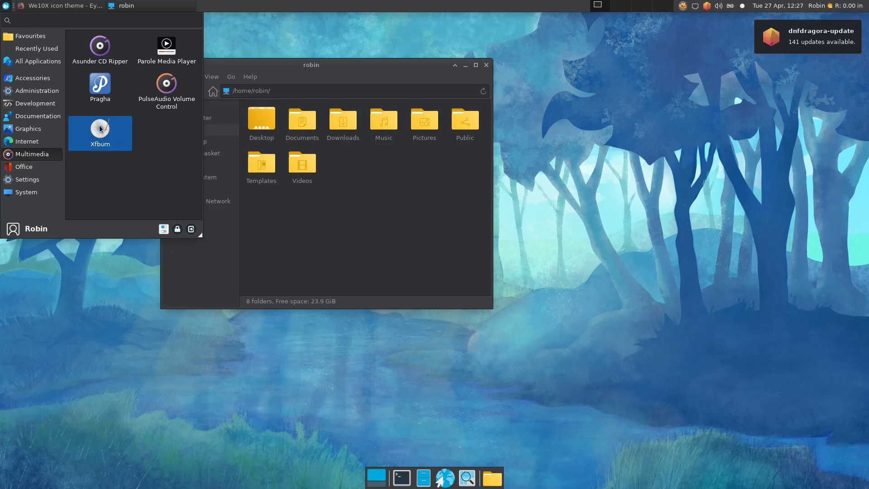
click(43, 168)
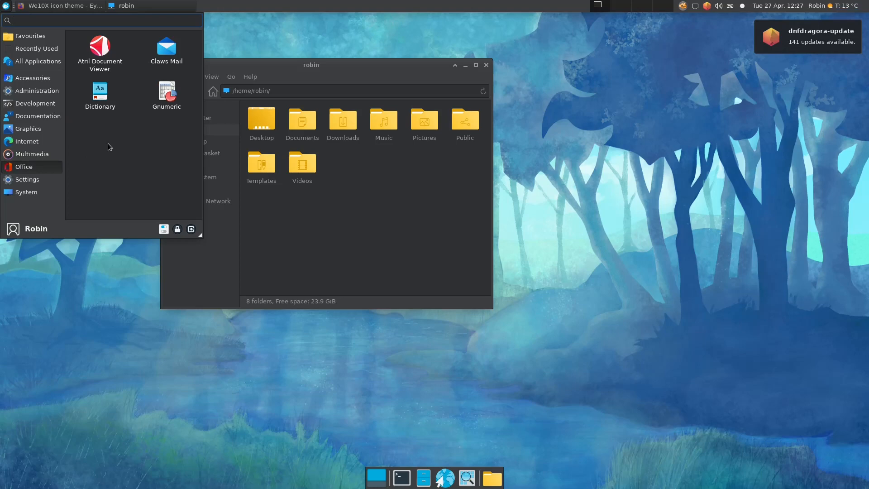
Open the Desktop settings from the Settings category and review the wallpaper options, the desktop context menu and the Menus options
click(36, 179)
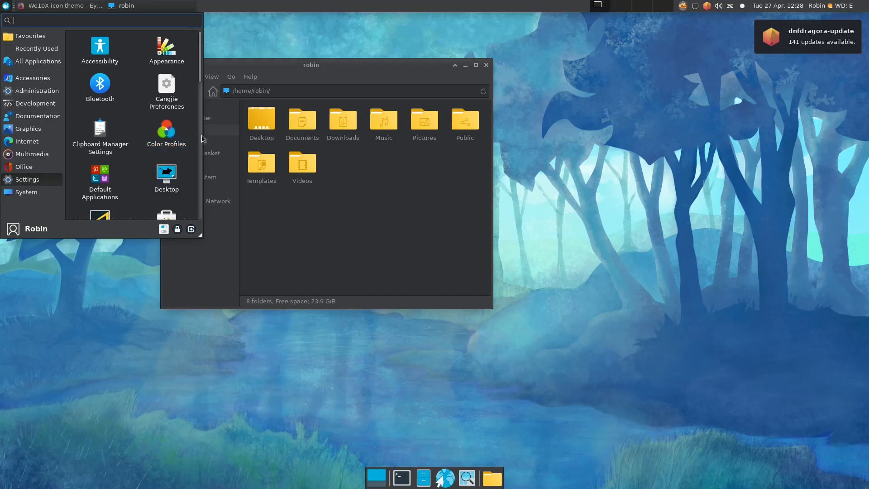
drag(199, 72, 206, 102)
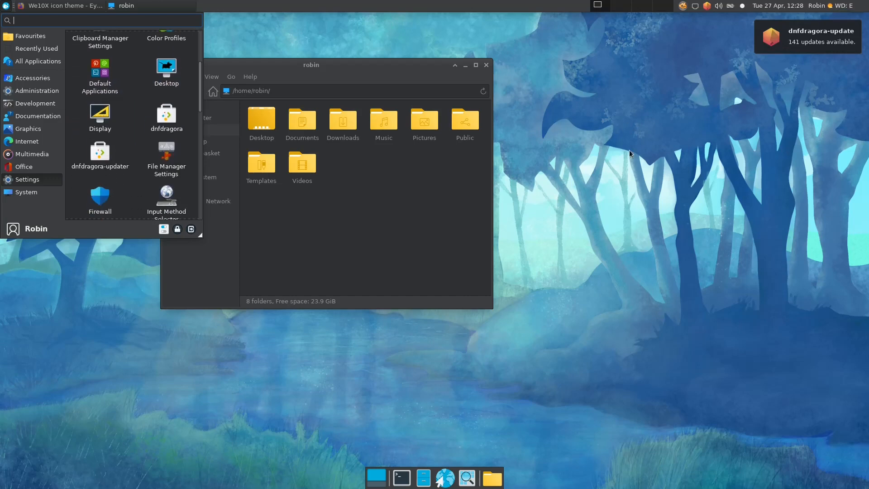
click(164, 81)
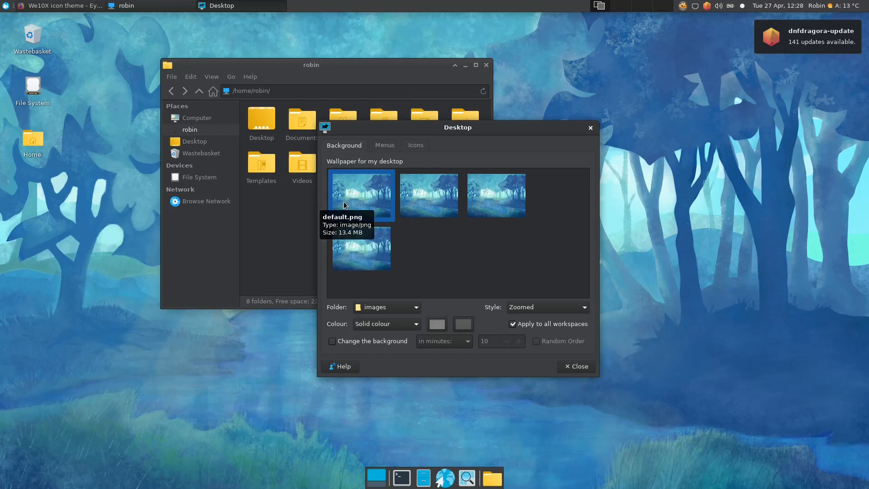
right_click(681, 142)
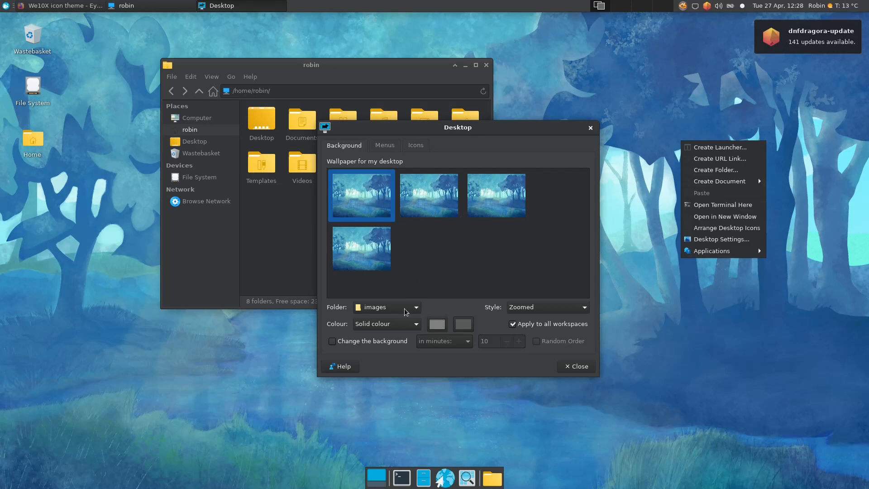
click(392, 146)
click(391, 148)
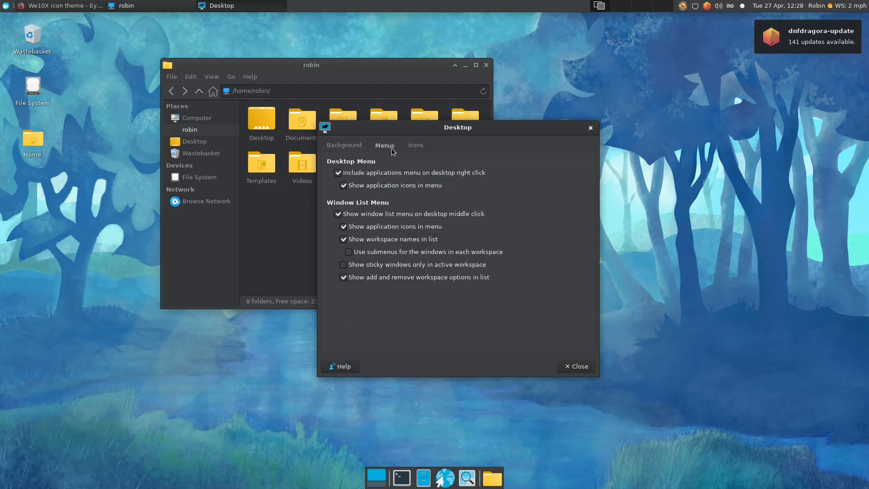
Set the desktop icon size to 60, check the list of default icons and close the Desktop settings
click(416, 146)
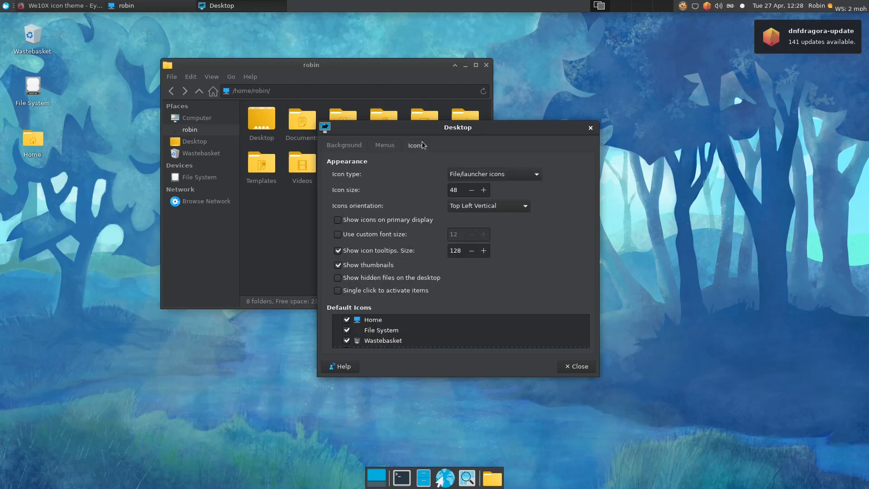
click(484, 191)
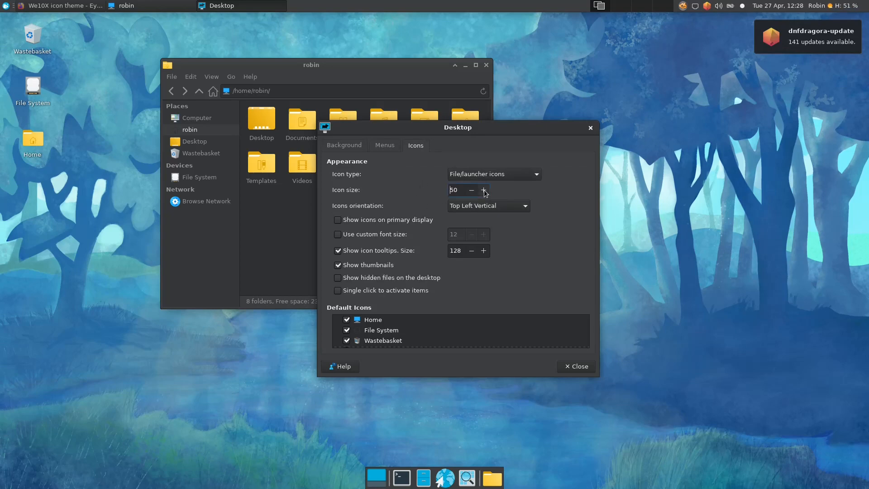
click(484, 191)
click(484, 190)
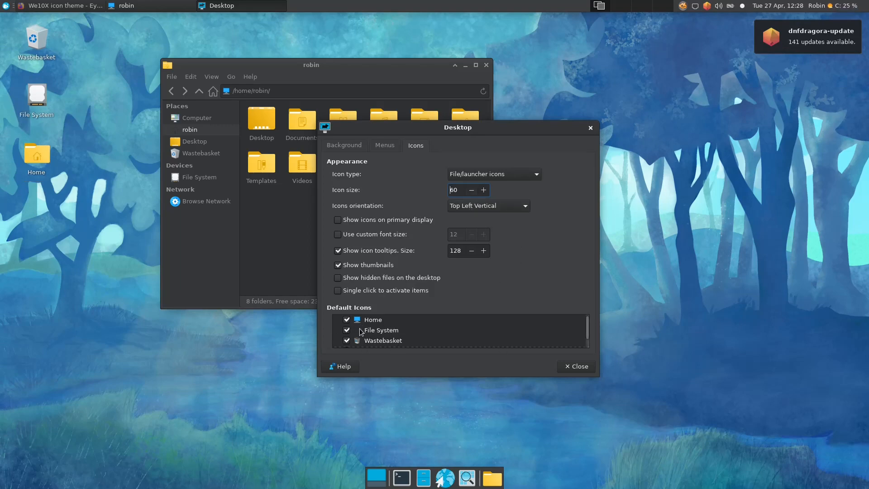
scroll(584, 337, down, 2)
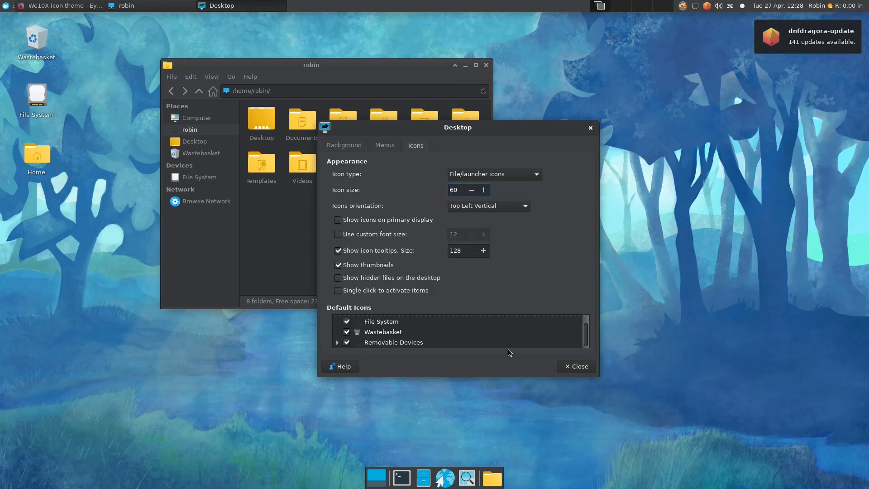
click(575, 368)
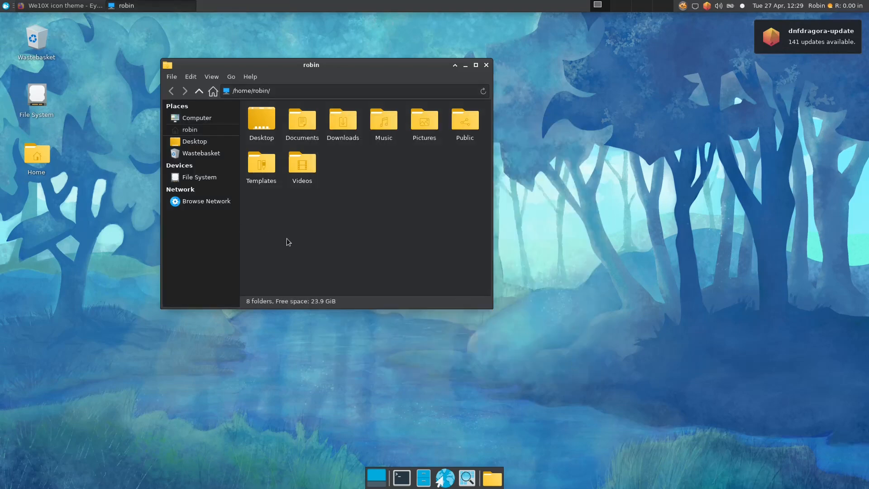
Open Default Applications from the Settings category, review its Internet, Utilities and Others associations, and close it
click(5, 5)
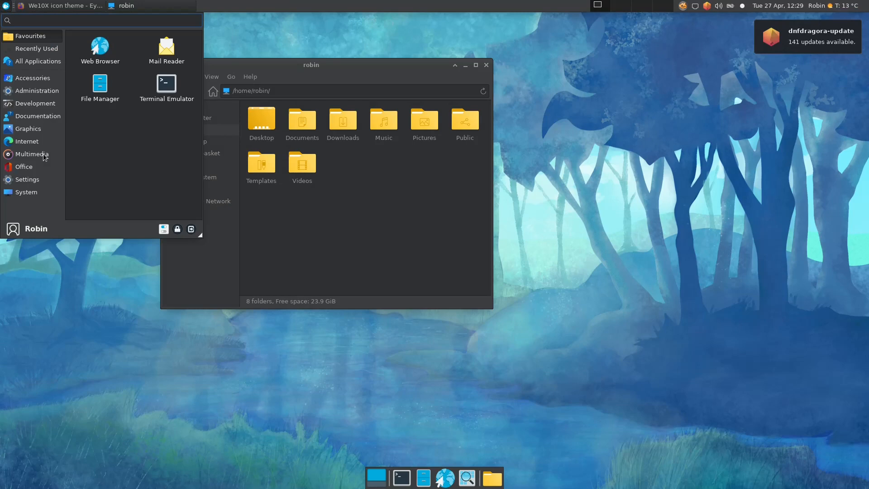
click(27, 179)
scroll(136, 168, down, 1)
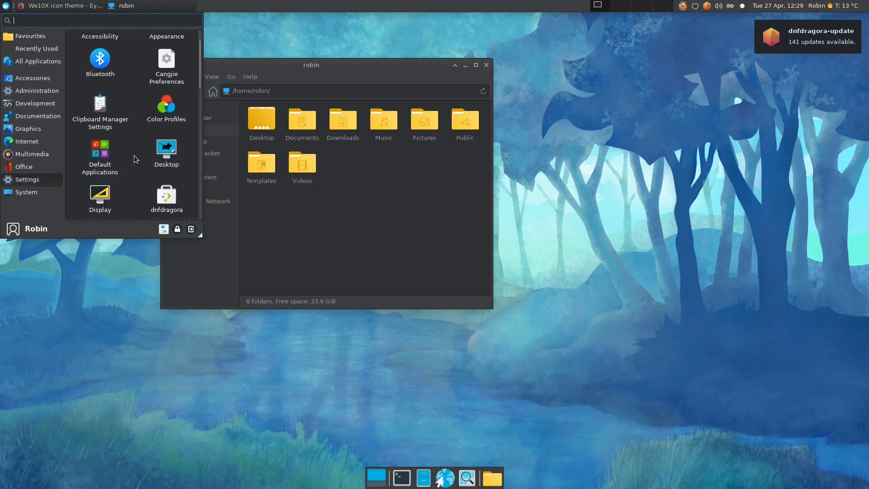
click(121, 158)
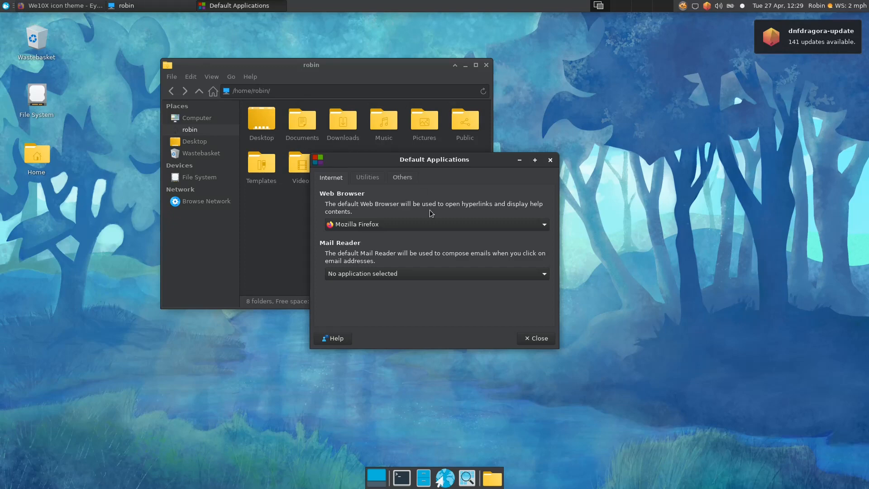
click(366, 176)
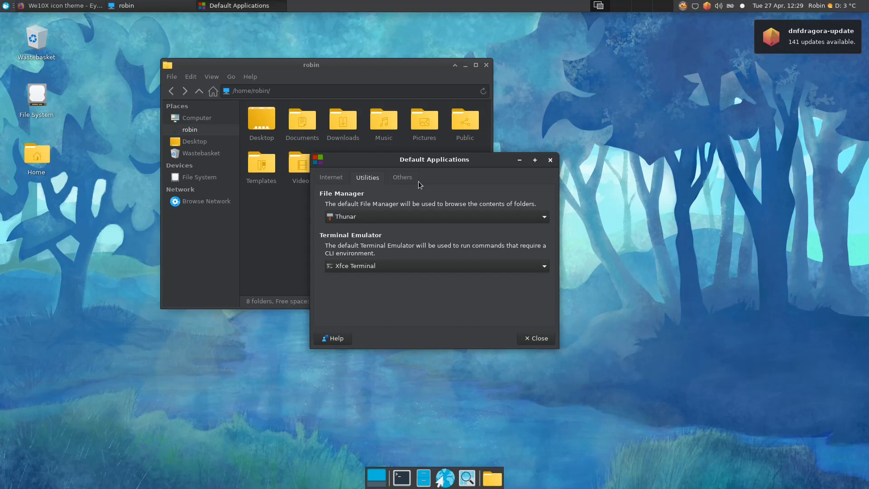
click(401, 176)
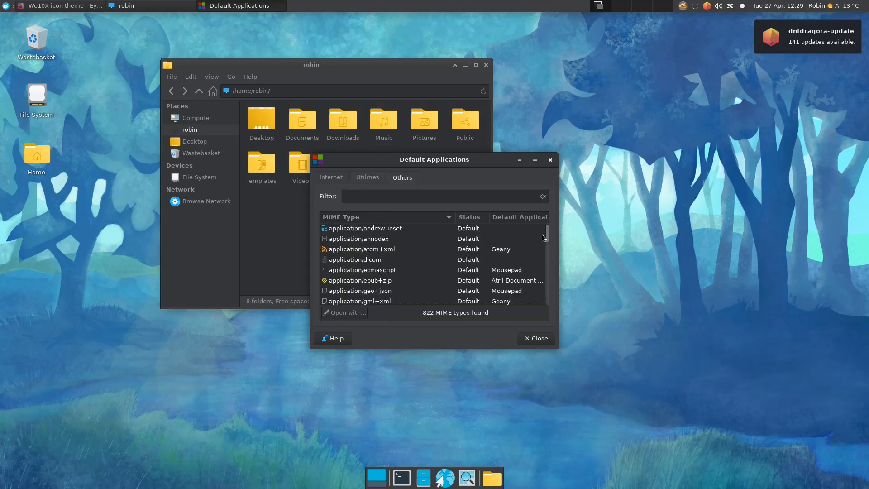
drag(544, 234, 544, 301)
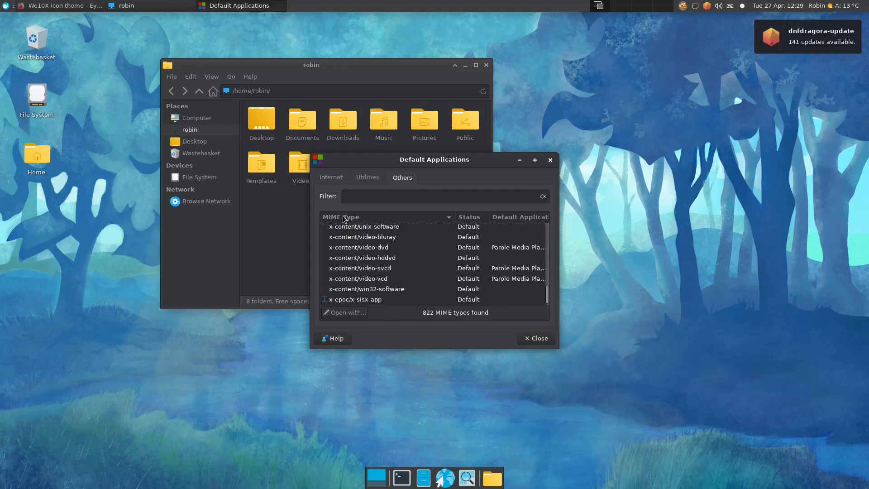
click(524, 338)
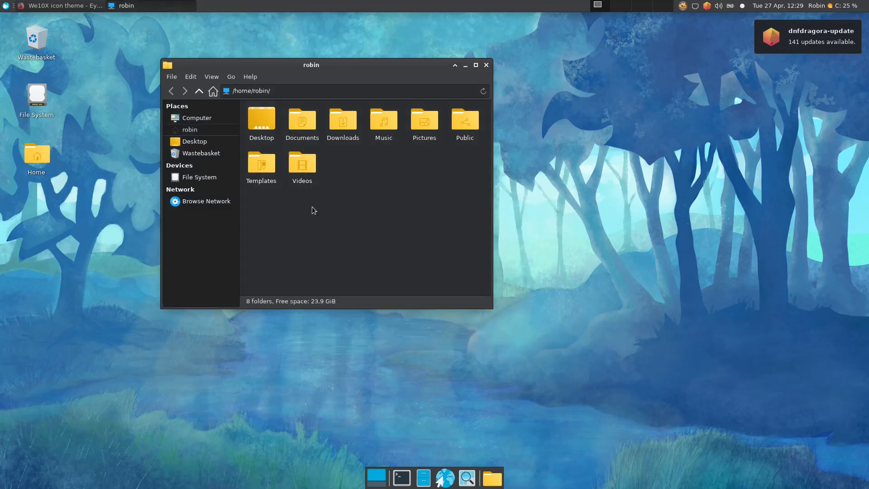
Look at the Whisker Menu favourites and the Applications submenu of the desktop context menu, and dismiss them
click(7, 7)
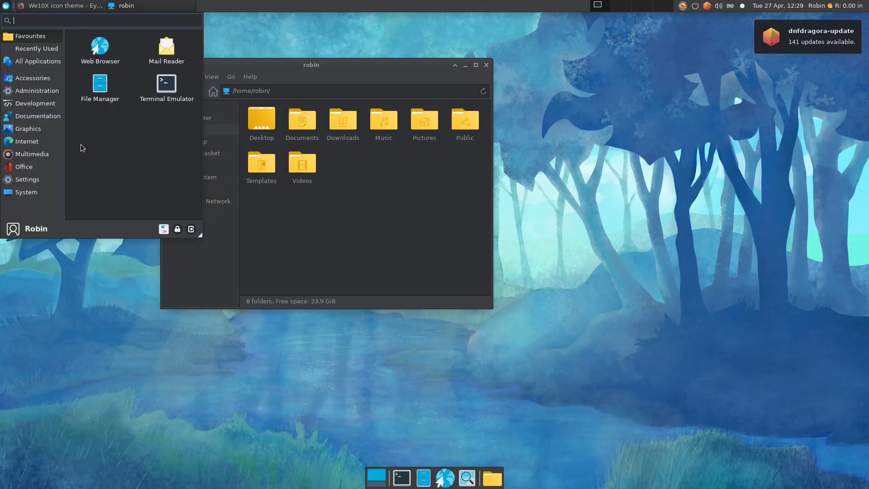
click(80, 282)
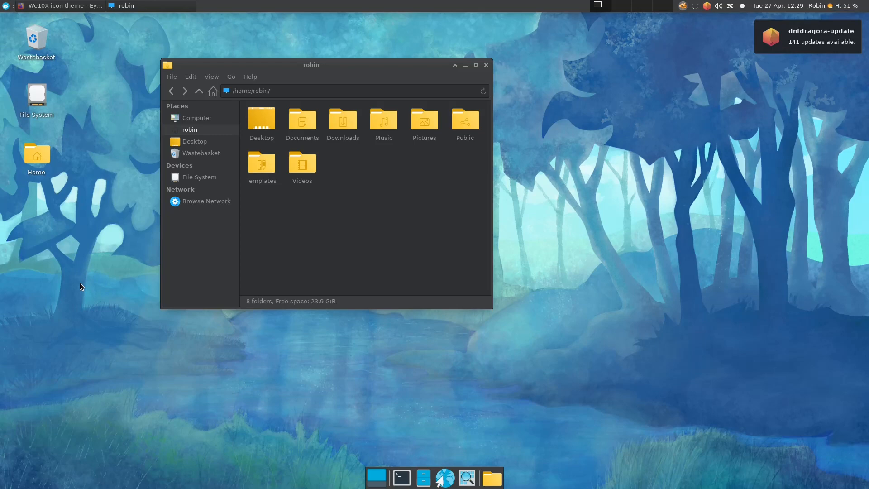
right_click(80, 285)
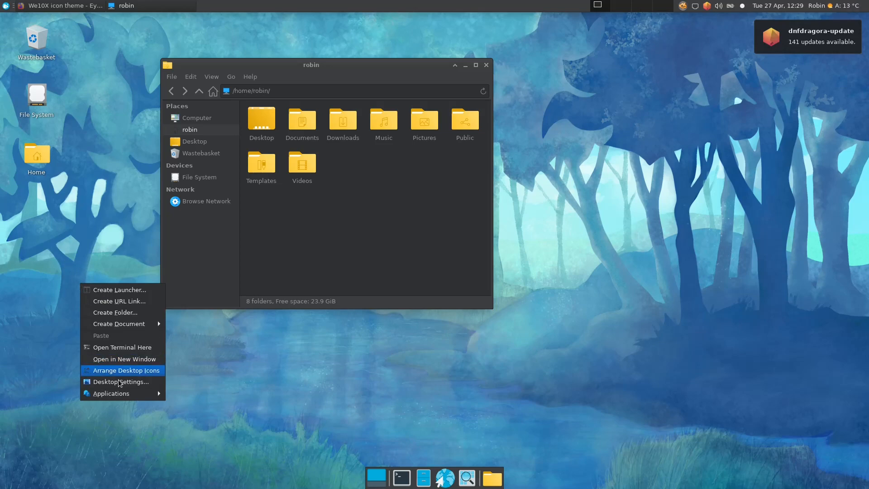
mouse_move(131, 398)
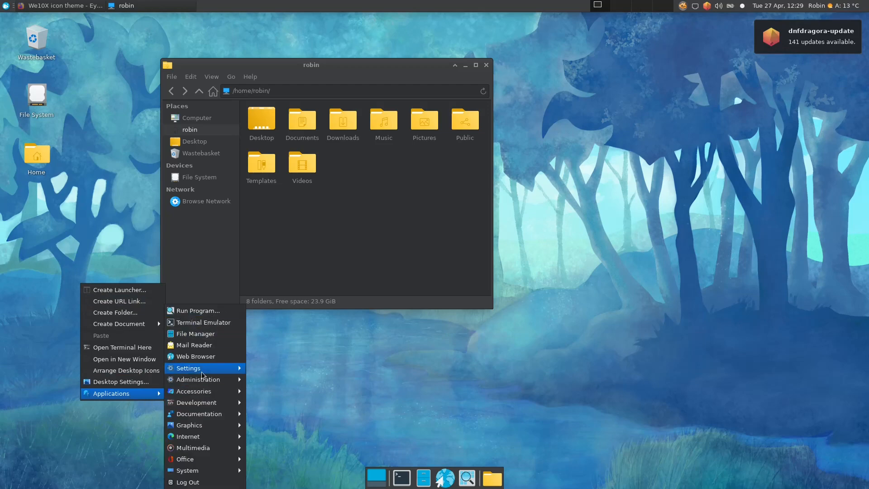
click(659, 141)
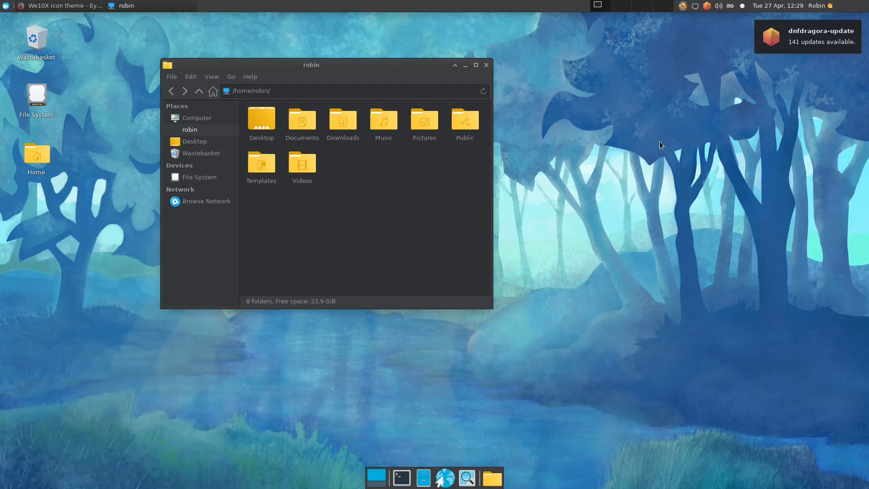
right_click(677, 170)
mouse_move(723, 281)
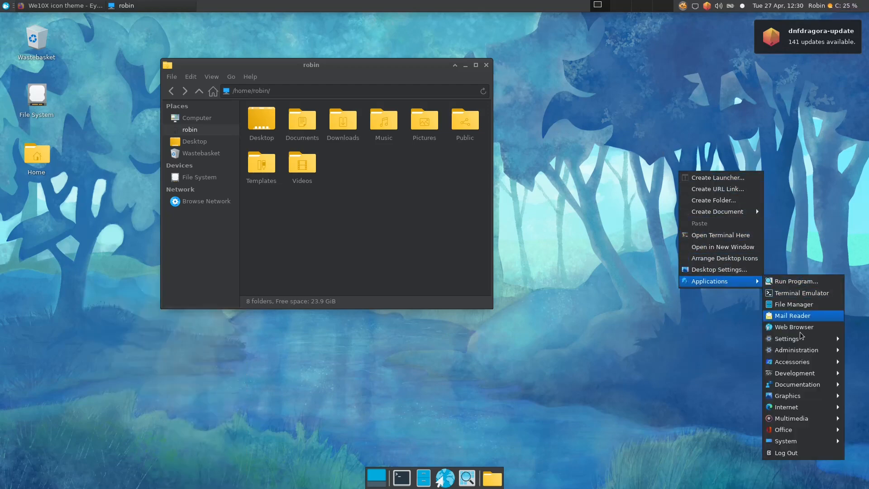
mouse_move(803, 357)
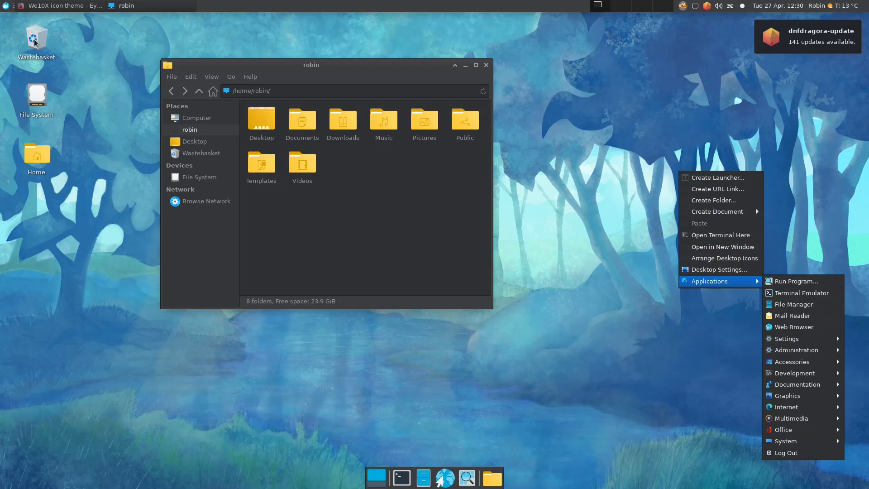
click(126, 219)
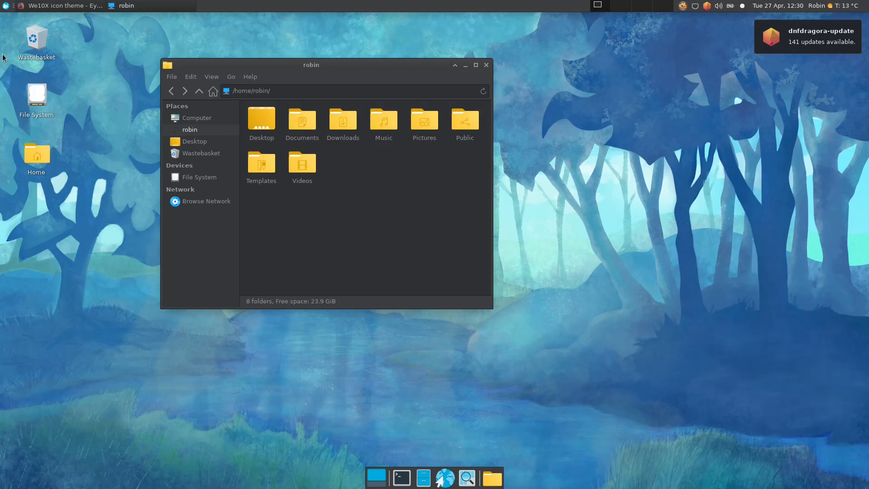
Search the Whisker Menu for "keyboard" and open the Keyboard settings
click(6, 6)
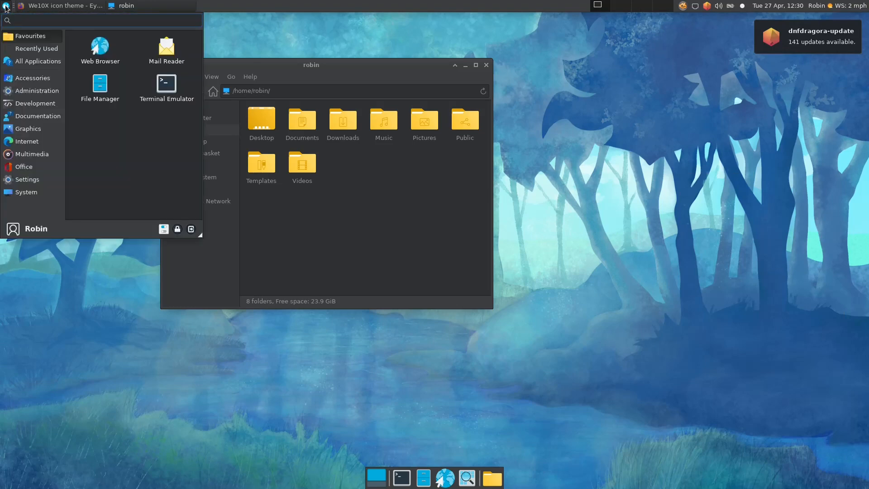
text(keyboa)
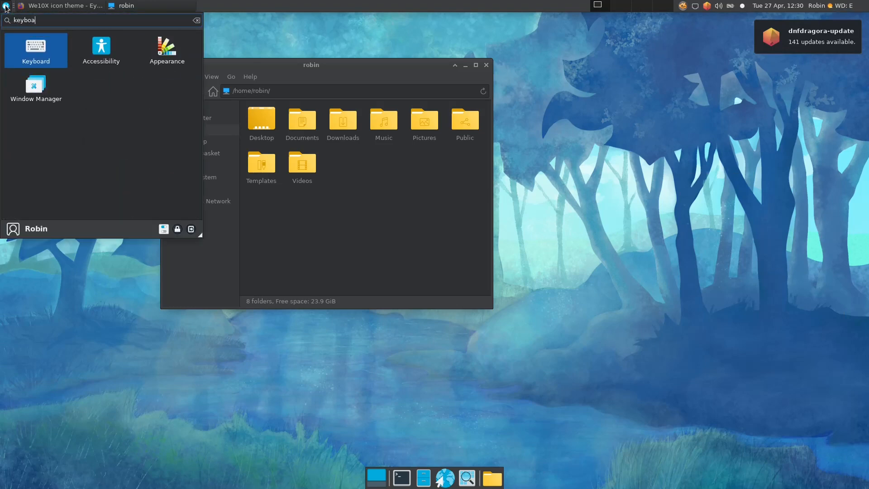
text(rd)
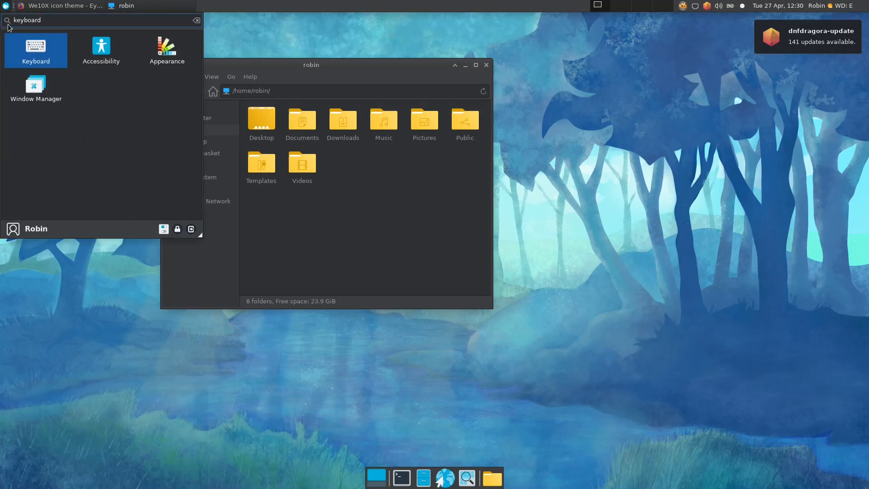
click(34, 50)
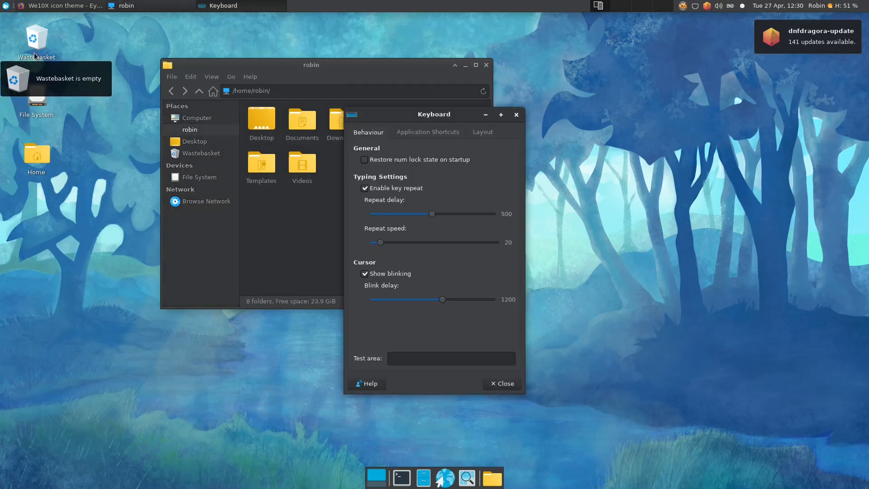
Show the list of application shortcuts in the Keyboard settings
click(420, 133)
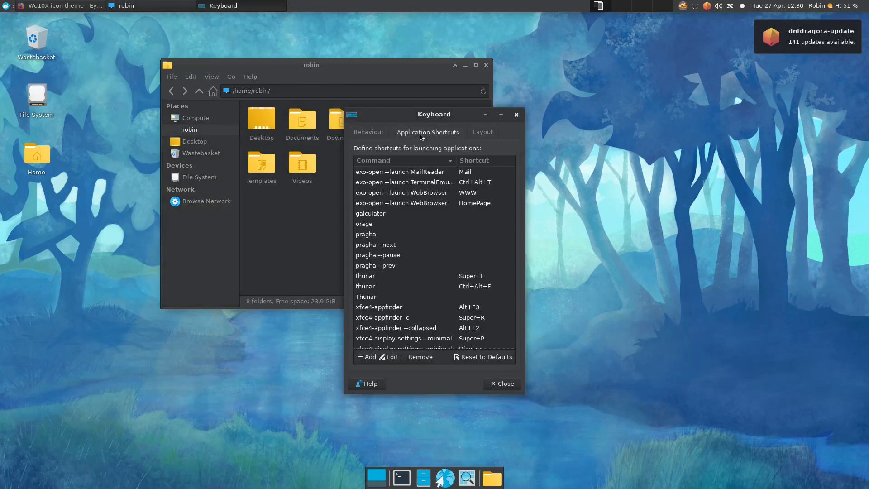
click(368, 357)
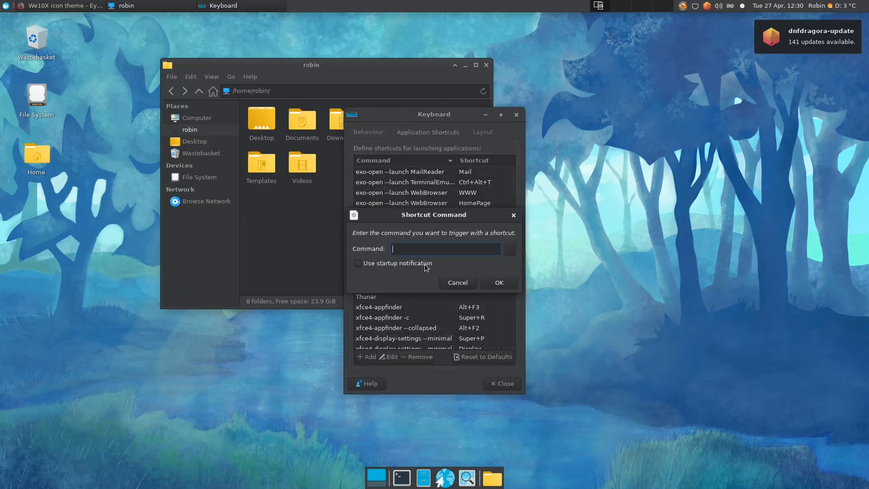
text(xfce)
key(Return)
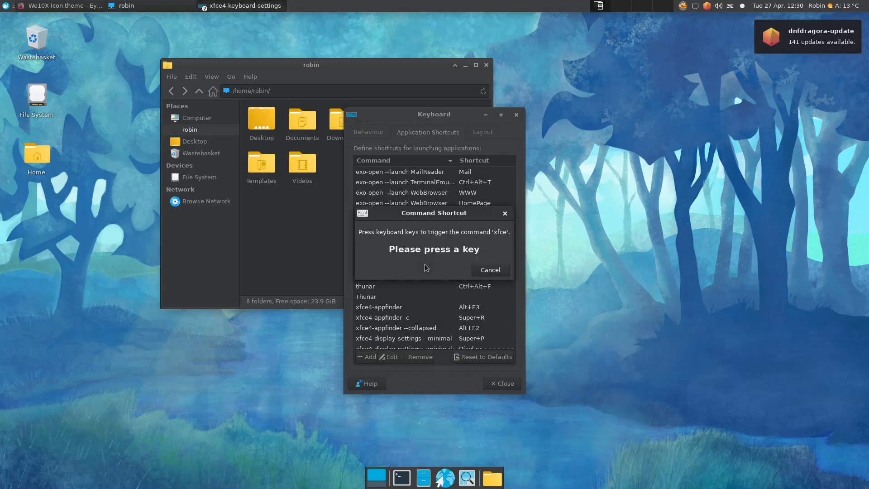
click(504, 214)
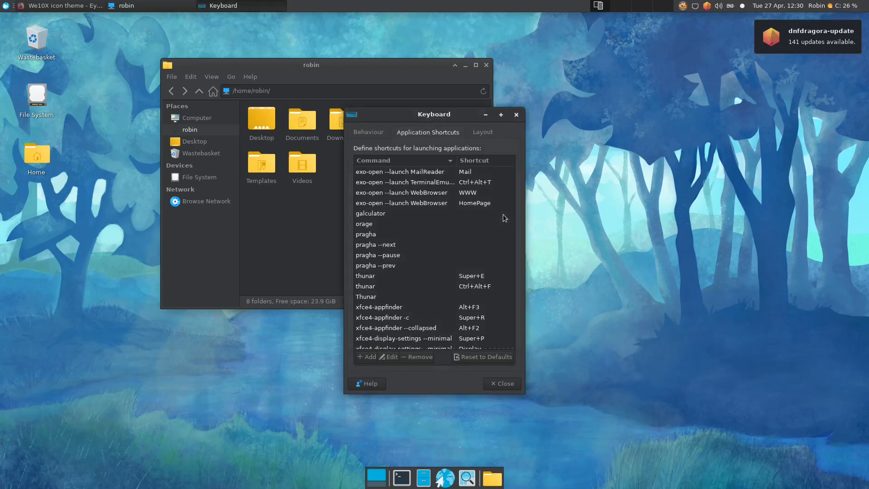
Start a new application shortcut and search the executables for "xfce" to choose xfce4-popup-whiskermenu as its command
click(366, 358)
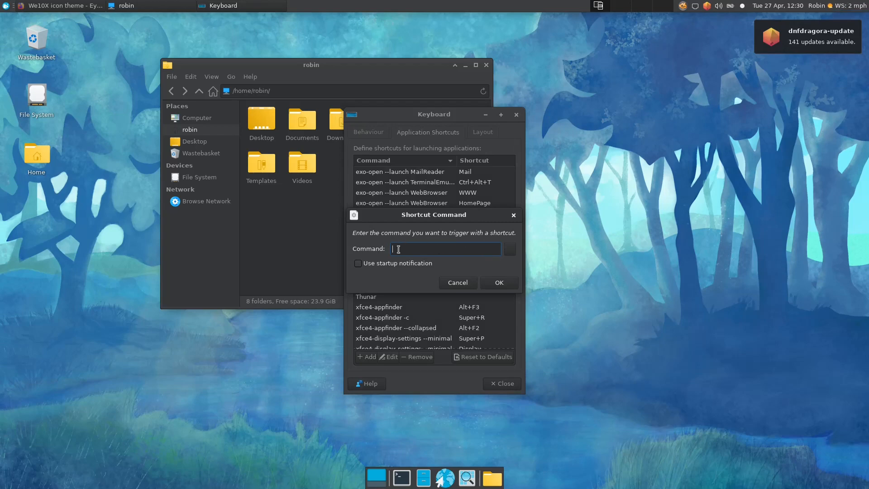
click(510, 249)
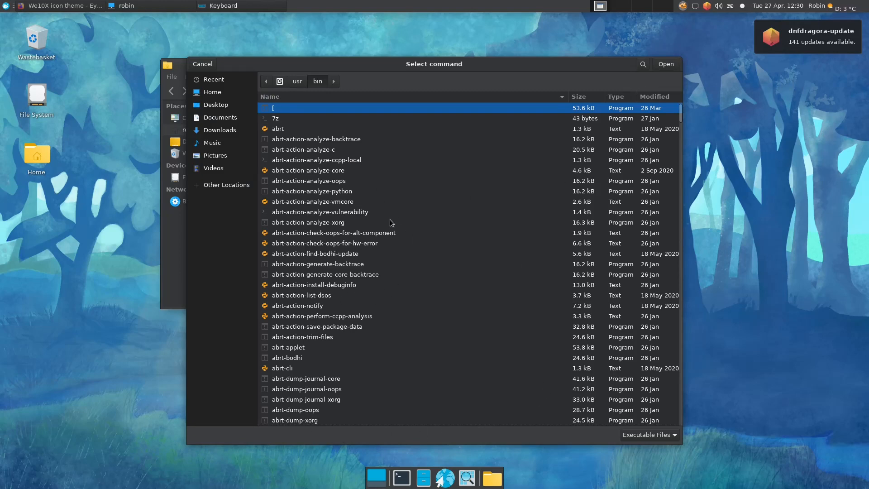
text(xfce)
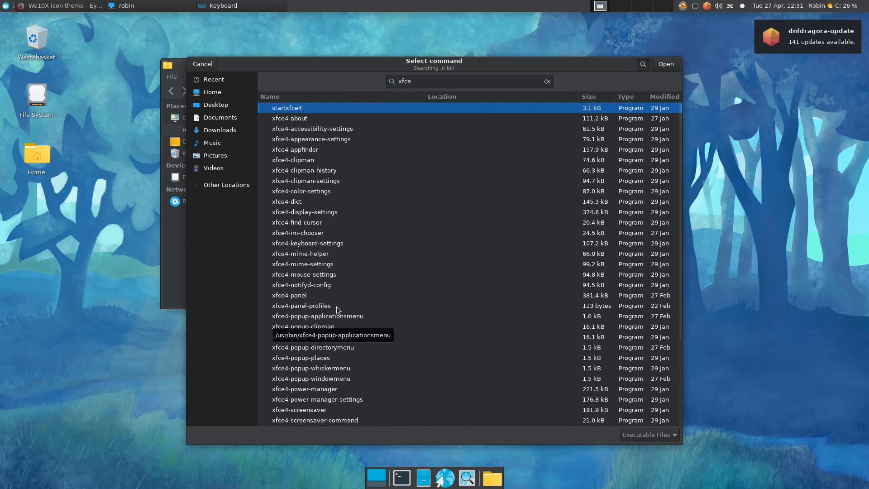
click(317, 370)
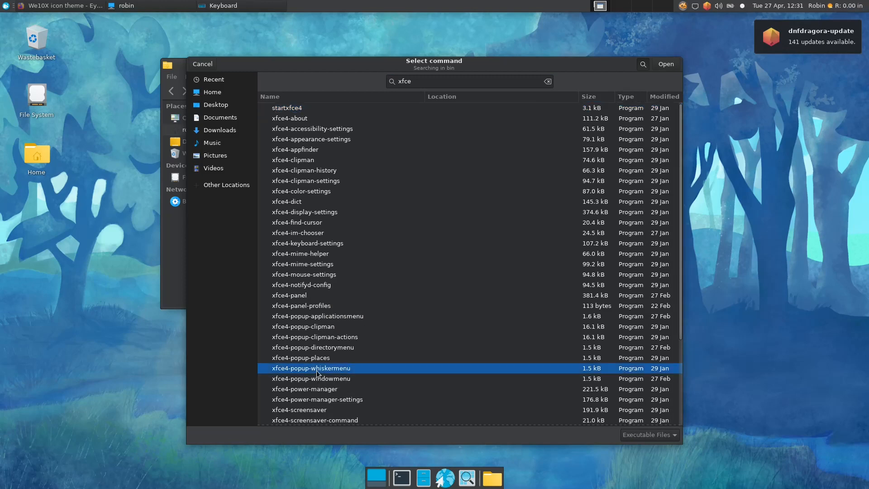
click(666, 65)
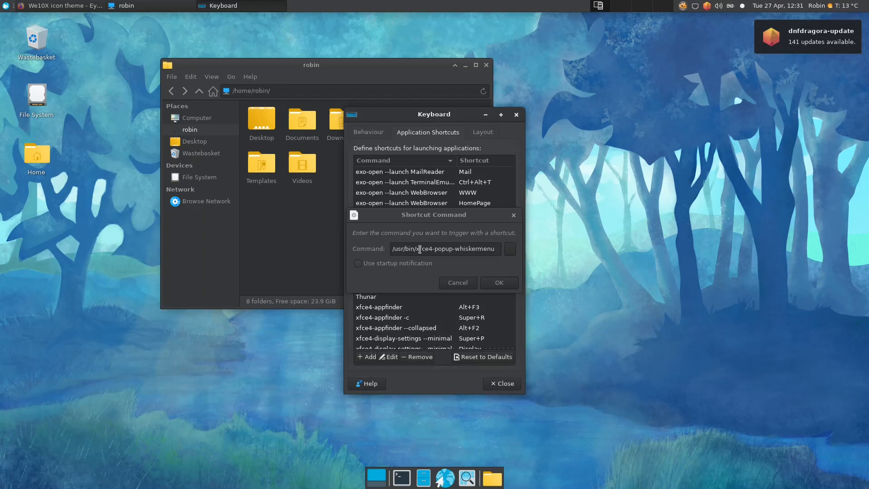
Accept the command /usr/bin/xfce4-popup-whiskermenu, assign it the Super L shortcut and close the Keyboard settings
drag(417, 250, 460, 248)
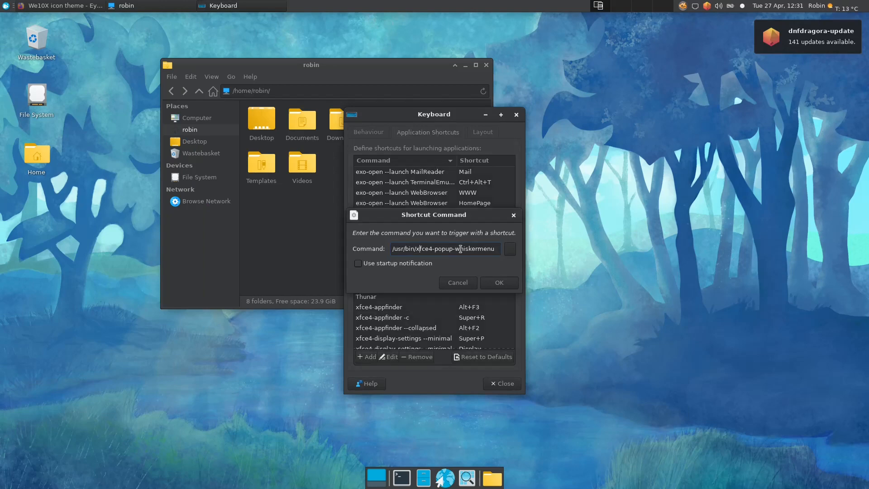
click(483, 248)
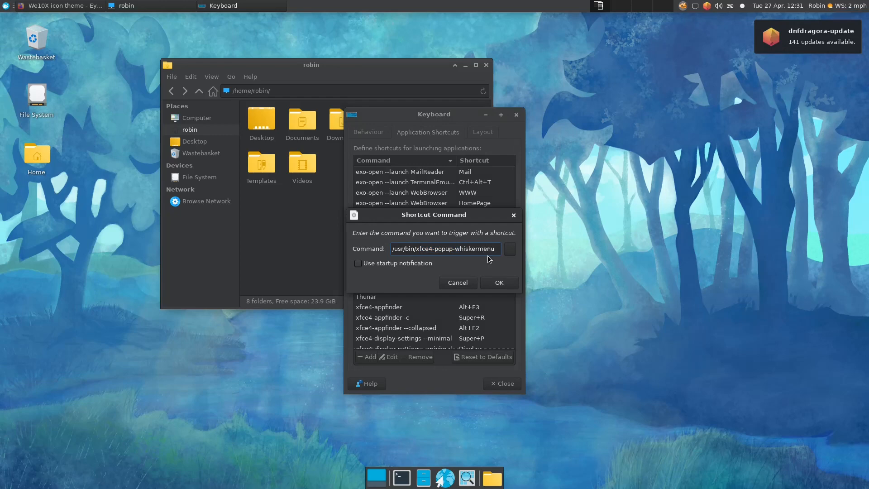
click(498, 283)
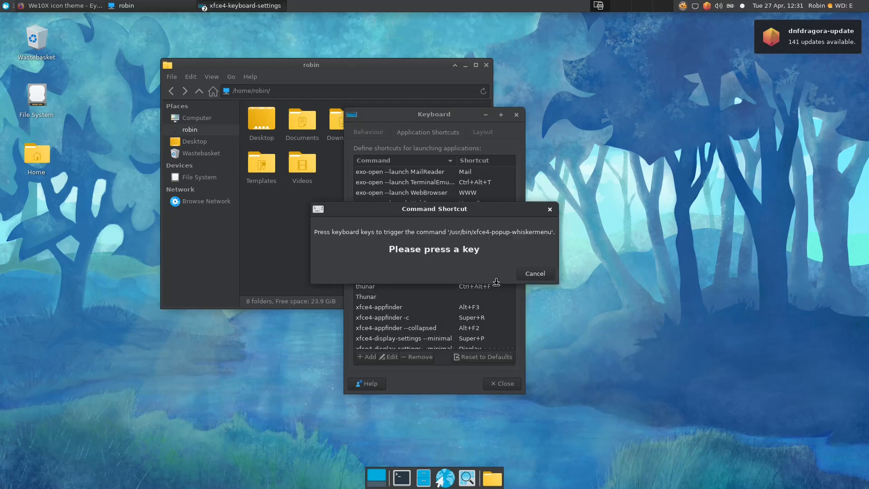
key(Super_L)
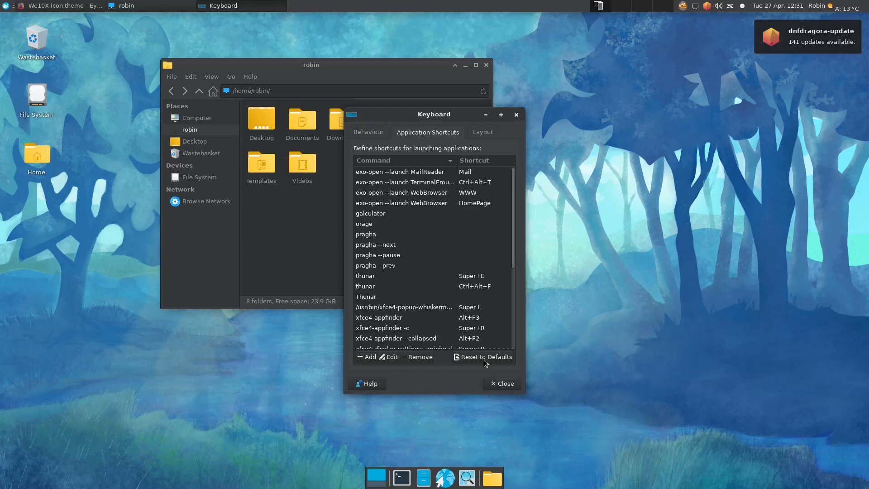
click(509, 385)
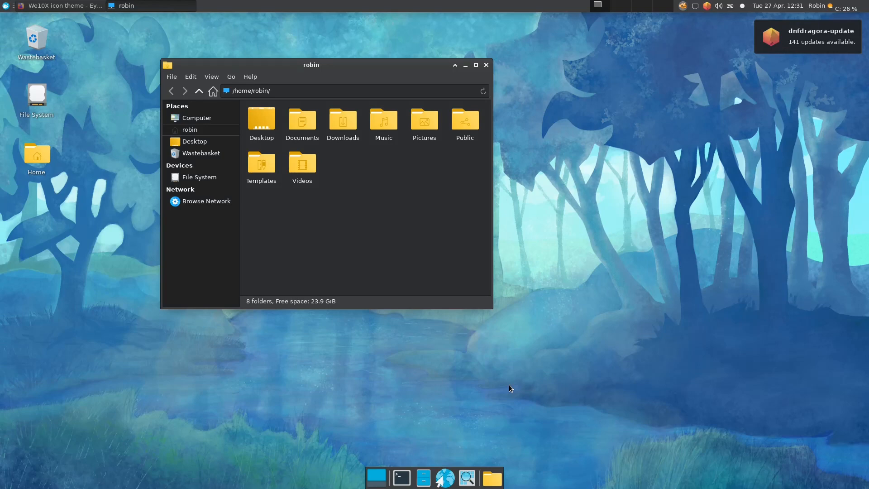
Test the Super shortcut by opening the Whisker Menu and searching for "term", launch Xfce Terminal from it and close the terminal
key(super)
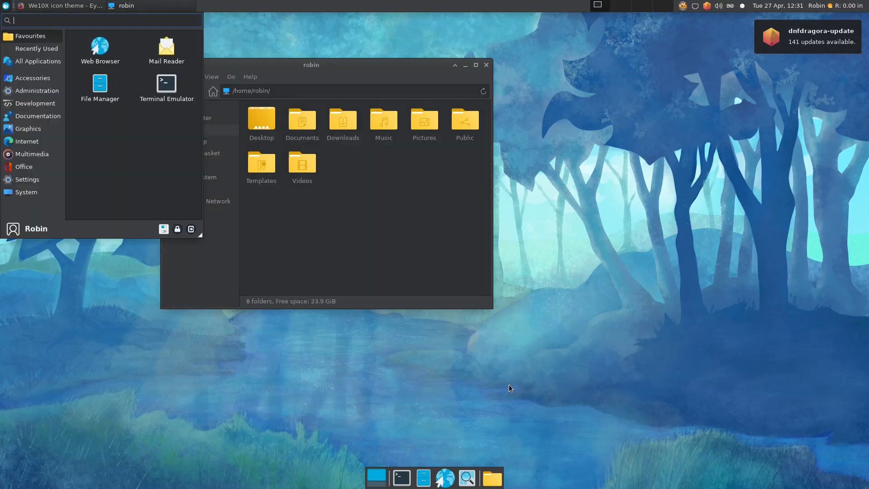
key(Escape)
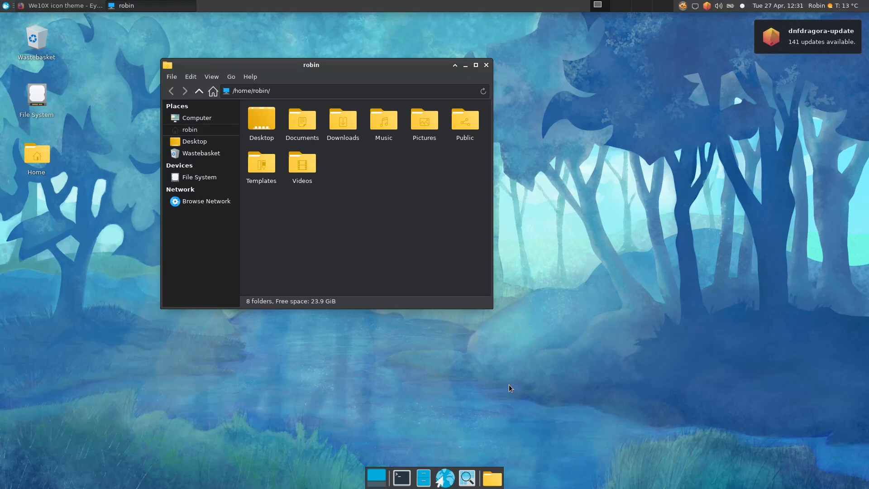
key(super)
text(termninal)
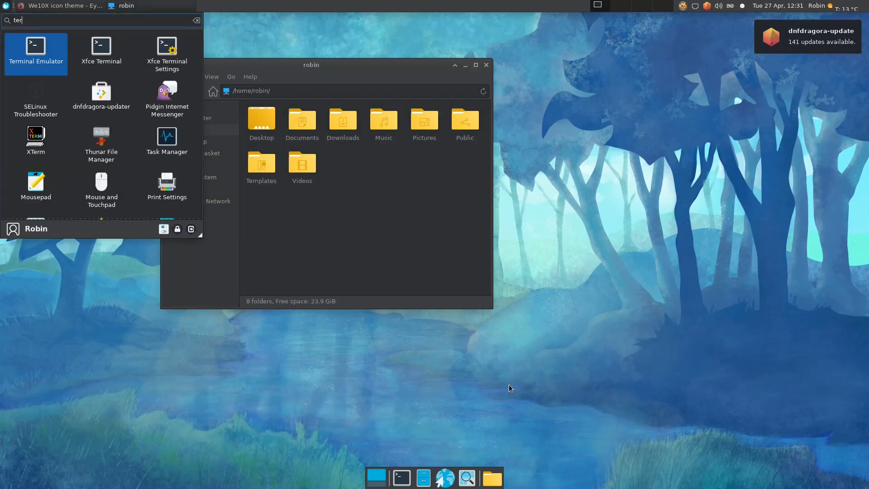
key(BackSpace)
key(BackSpace)
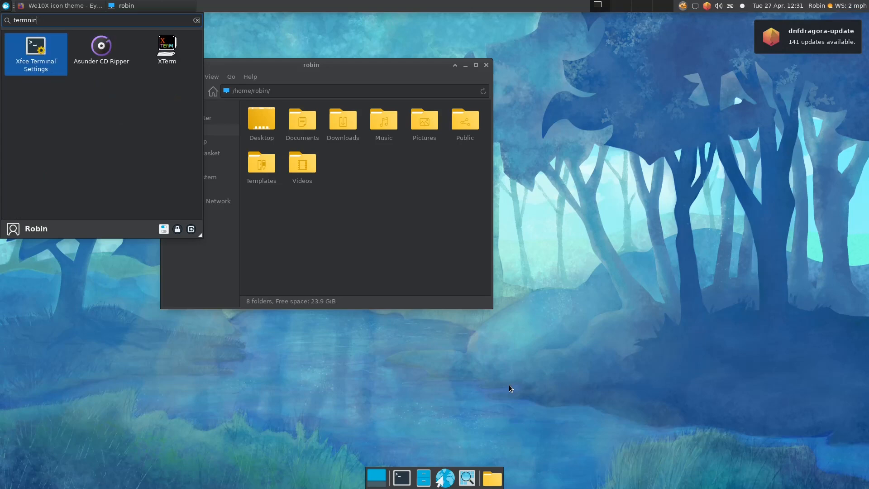
key(BackSpace)
key(BackSpace)
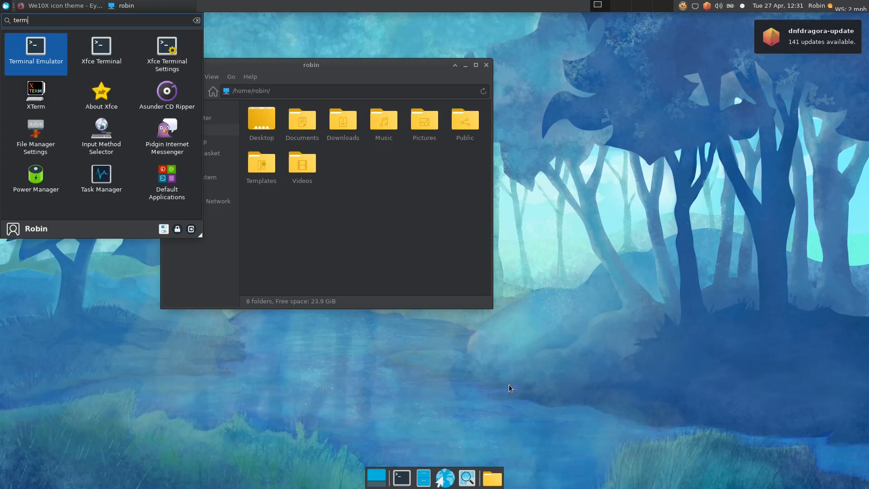
key(Right)
key(Return)
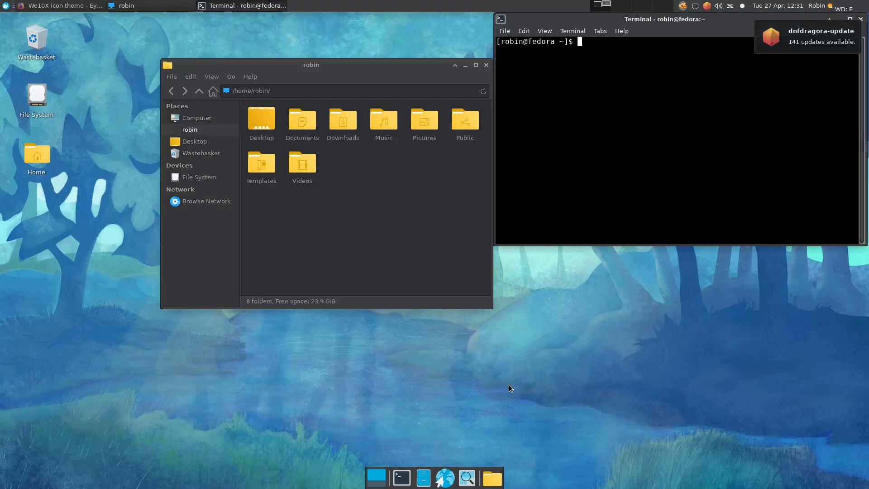
drag(548, 23, 446, 132)
click(759, 129)
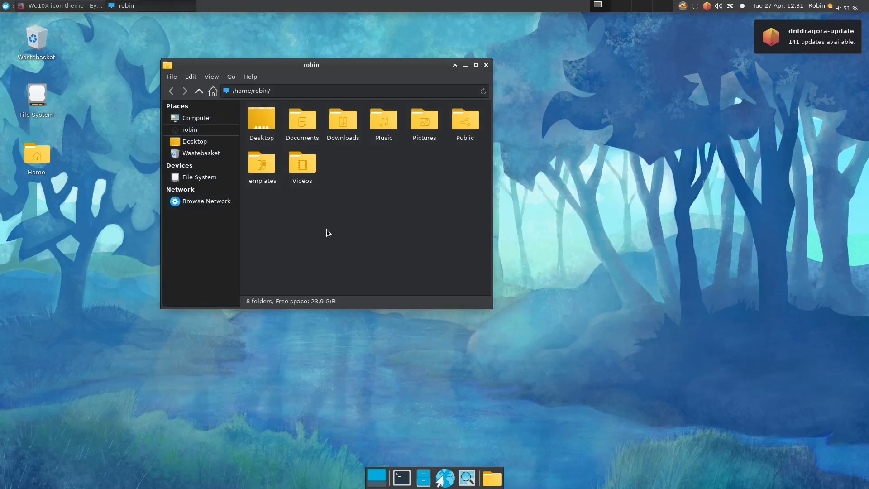
Look through all the applications in the System category of the Whisker Menu
click(6, 7)
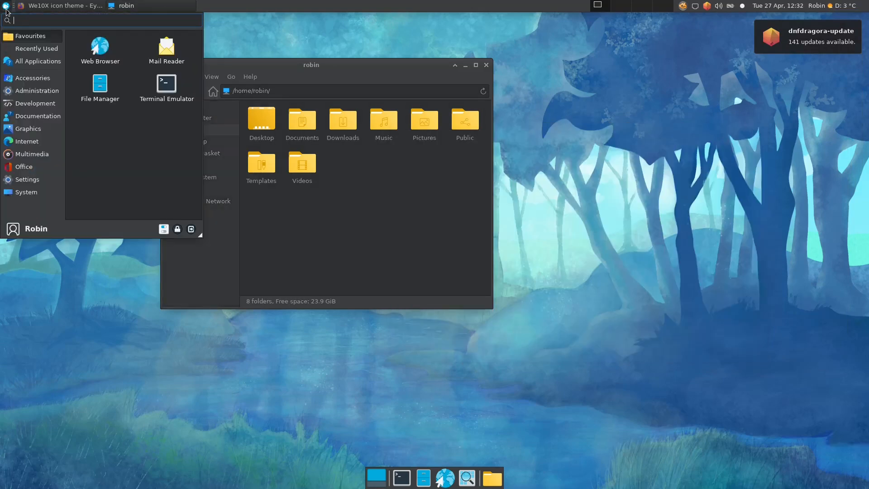
click(40, 194)
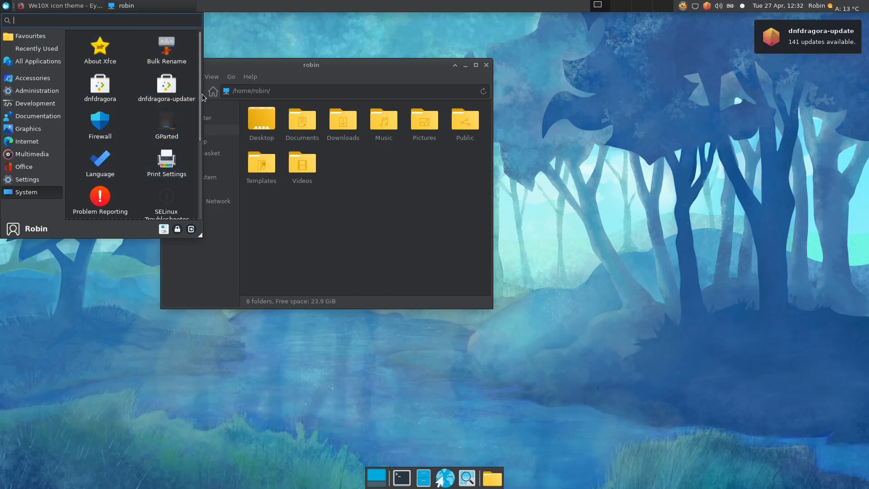
scroll(132, 63, down, 3)
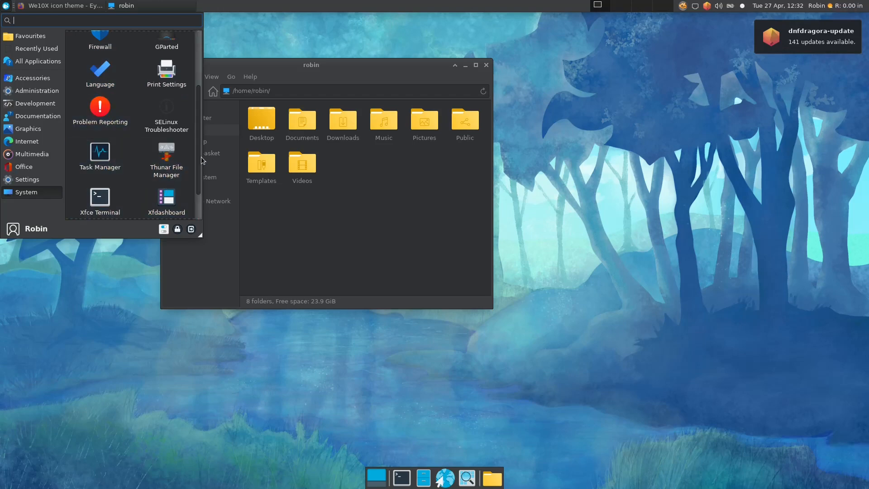
scroll(192, 177, down, 1)
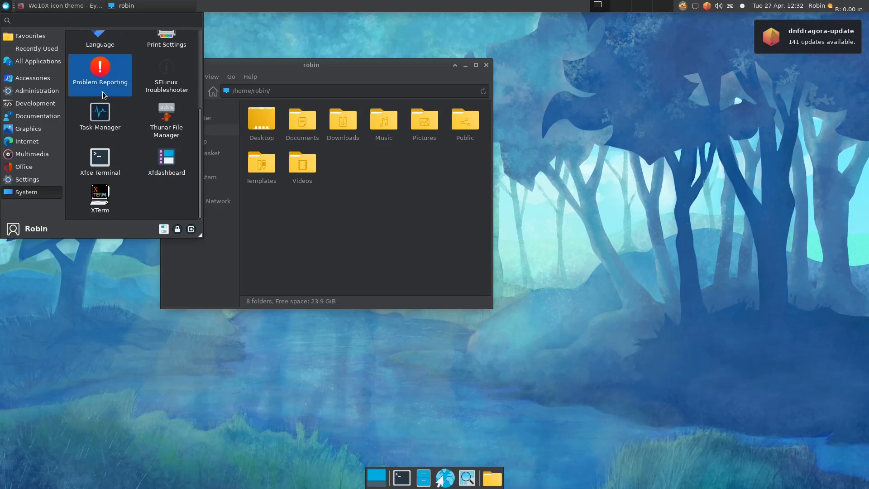
Inspect the Applications submenu of the desktop context menu, including its Settings entries, and dismiss it
right_click(633, 135)
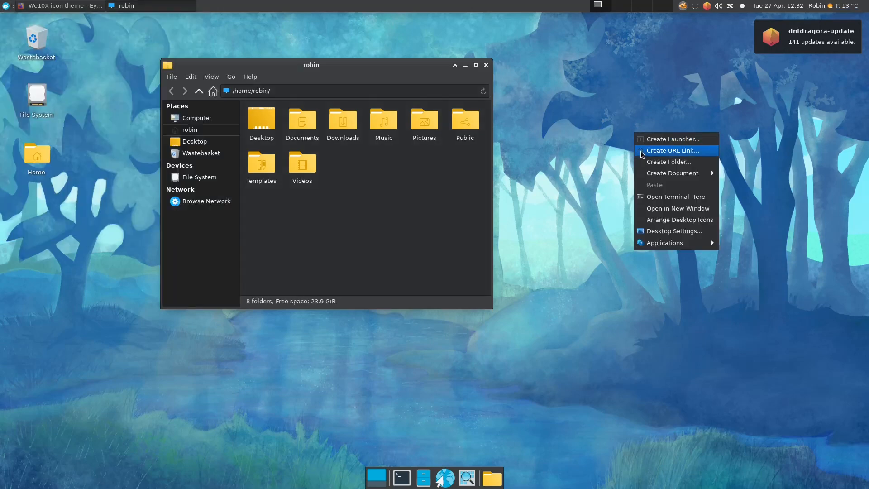
mouse_move(691, 245)
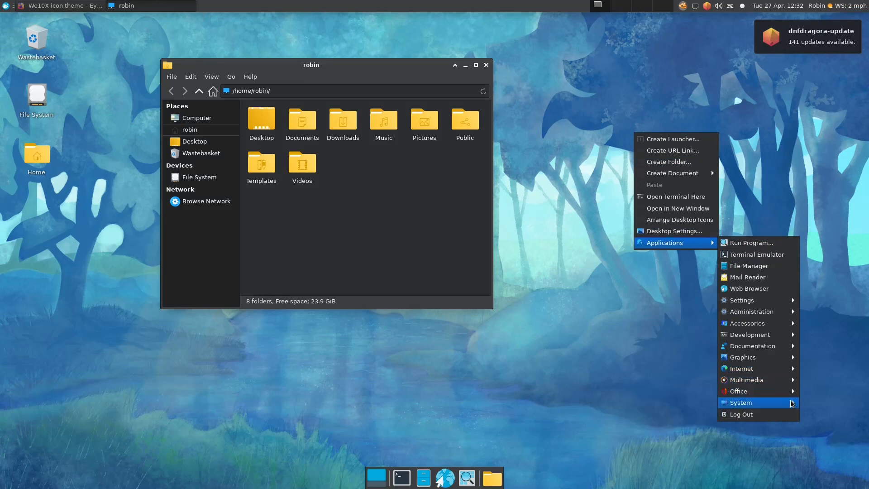
mouse_move(751, 301)
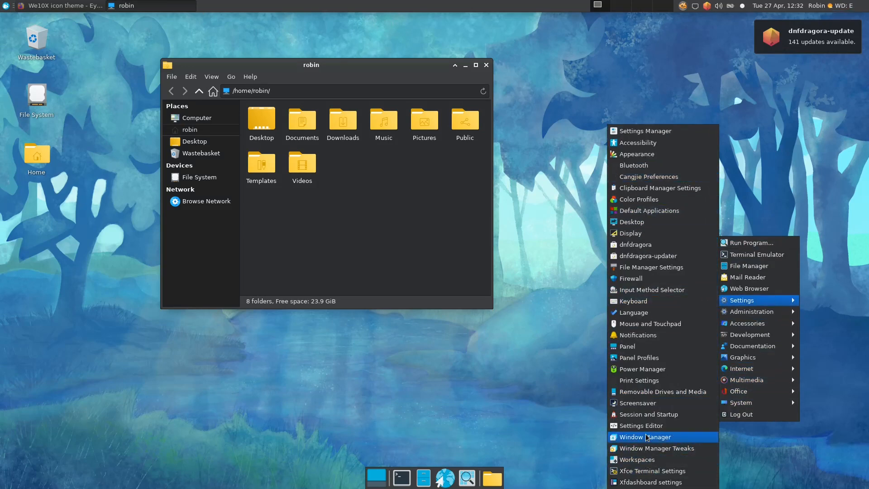
click(3, 6)
Reopen the Whisker Menu to check dnfdragora among the System applications, and dismiss the menu
click(3, 6)
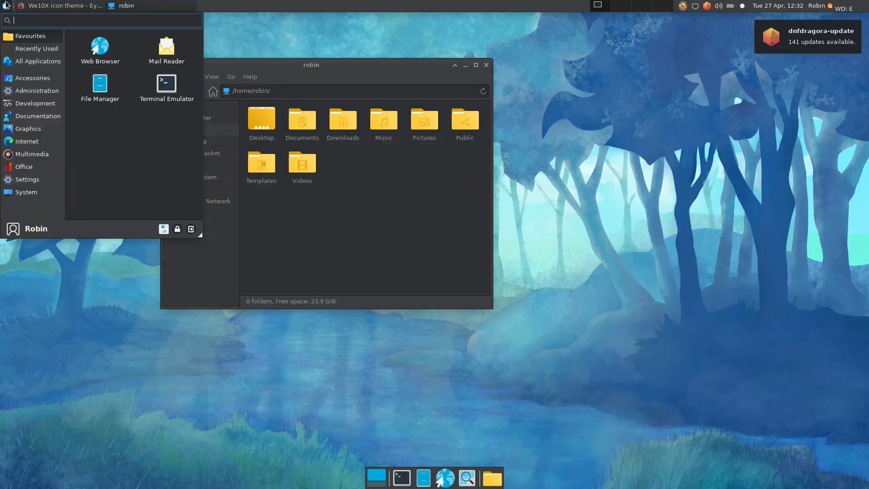
click(45, 190)
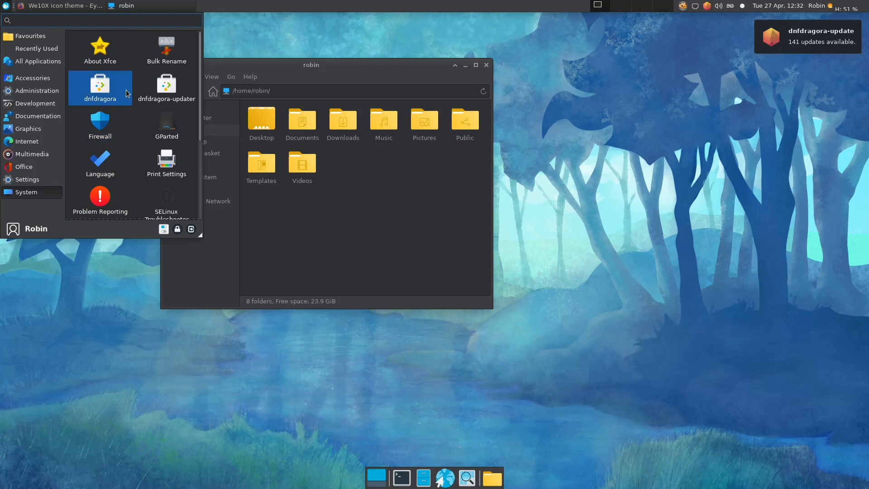
click(218, 277)
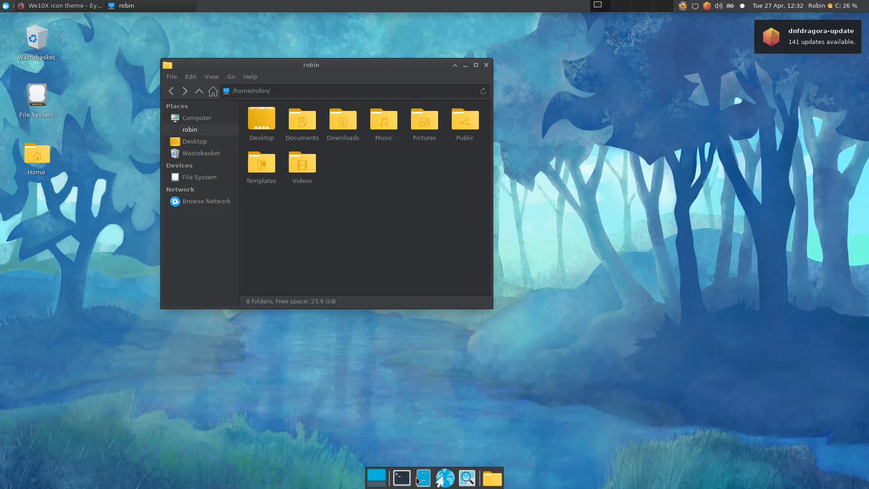
click(445, 475)
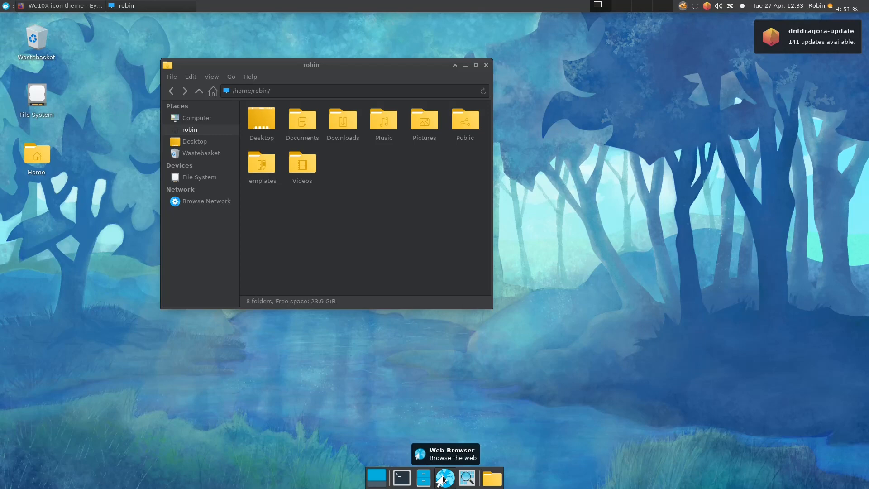
click(444, 481)
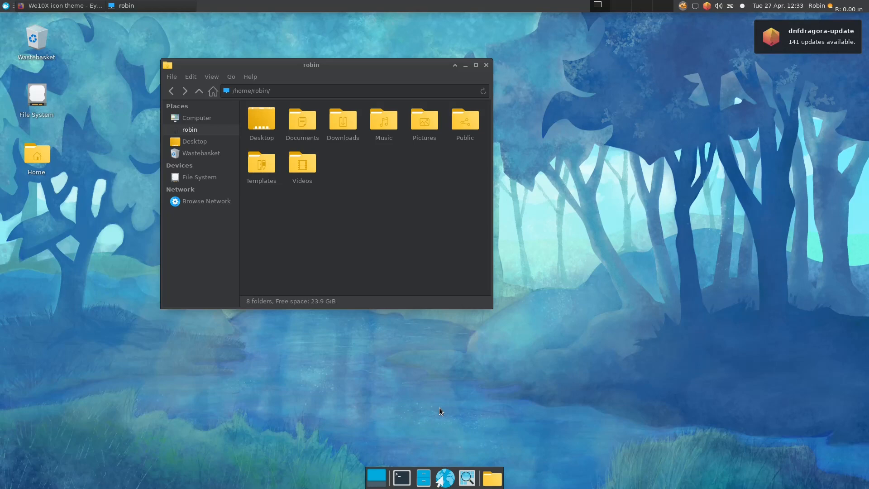
Bring up the Firefox window and switch to the Firefox Privacy Notice page
click(56, 6)
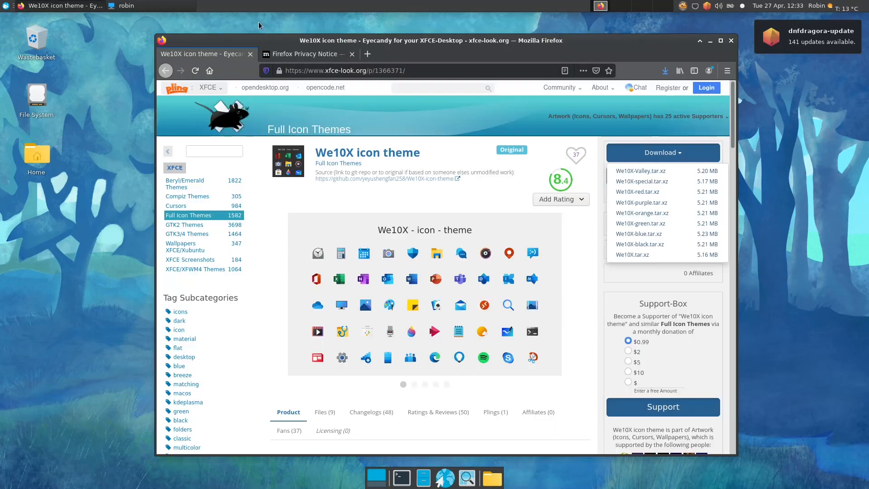
click(306, 54)
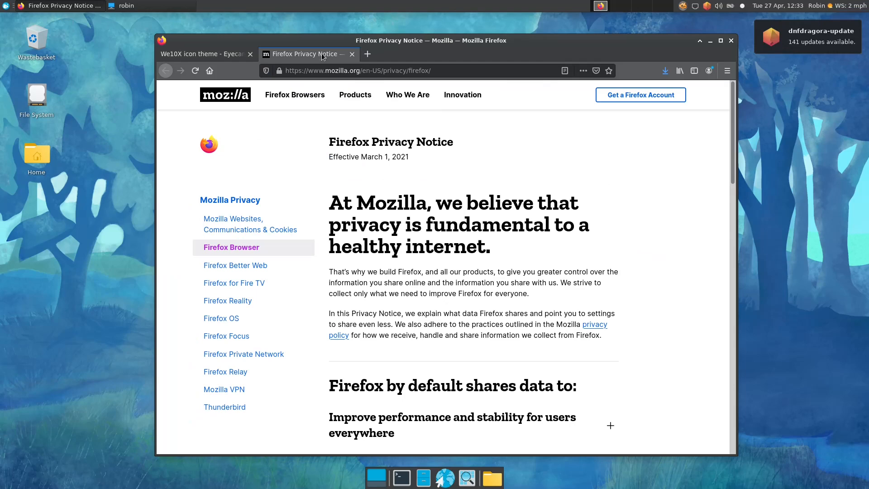
Search the web for "edge insider download" and open the Download Microsoft Edge Insider Channels page
click(359, 71)
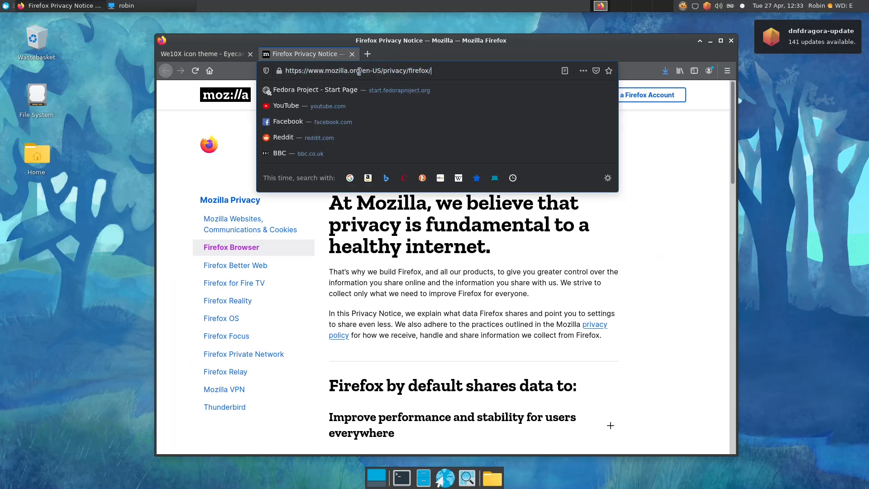
key(BackSpace)
key(BackSpace)
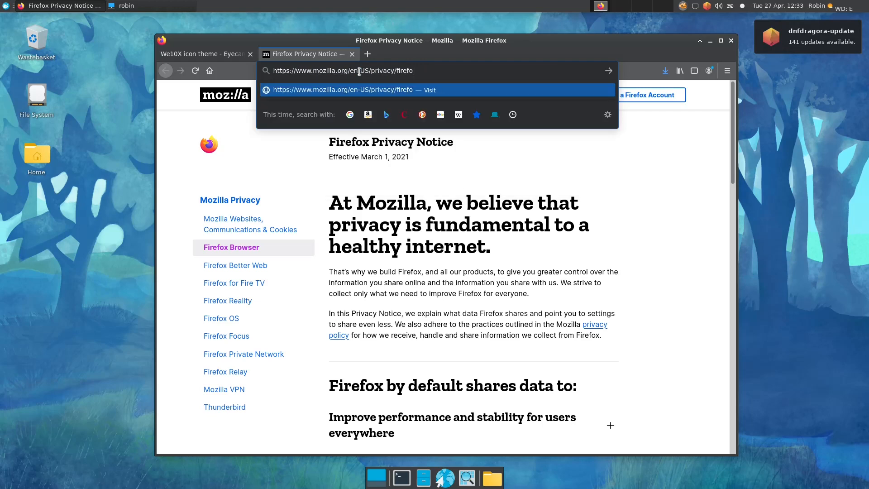
key(ctrl+a)
key(BackSpace)
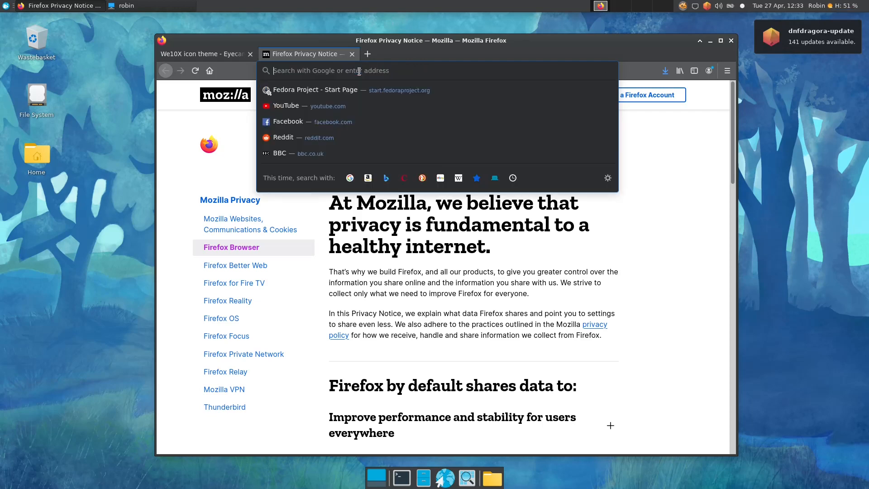
text(e)
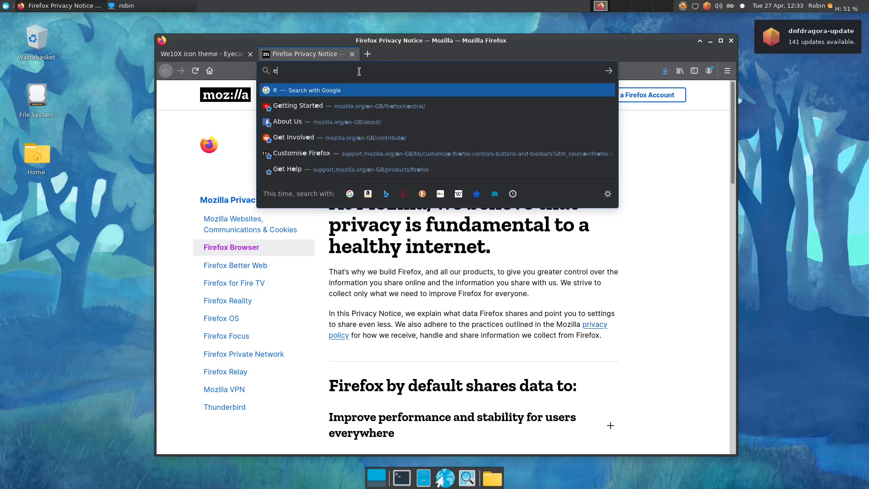
text(dge in)
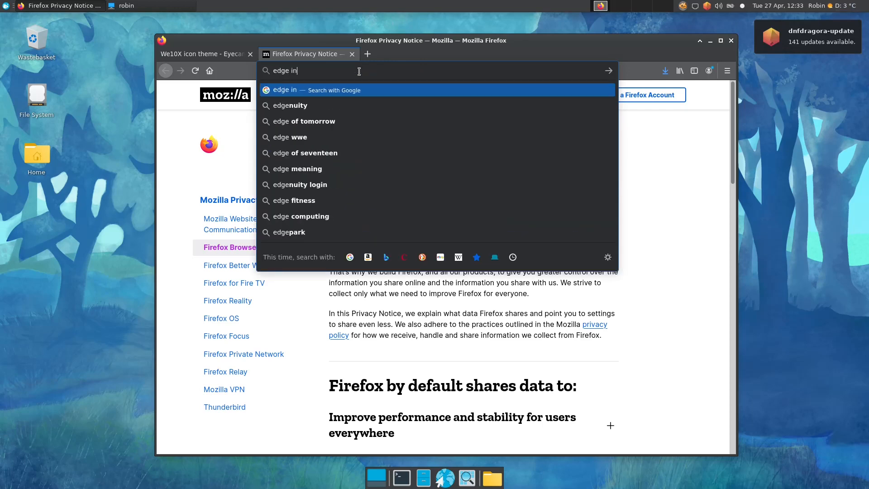
text(sider)
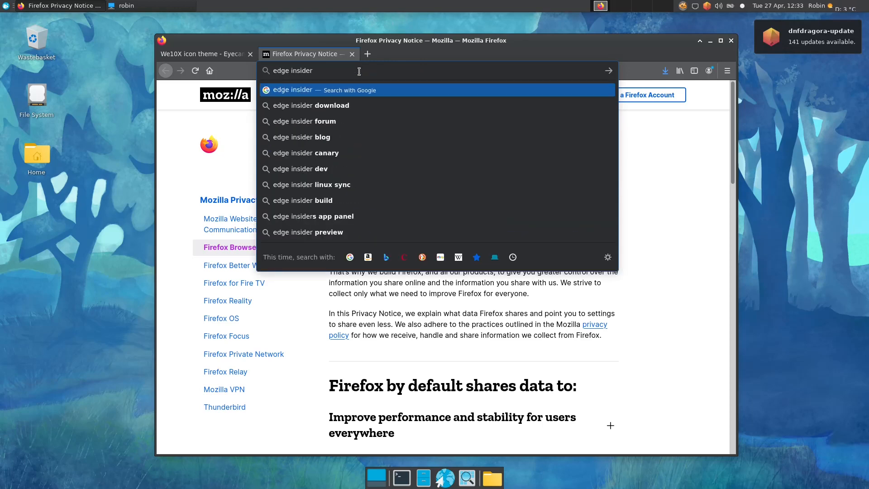
key(Down)
key(Return)
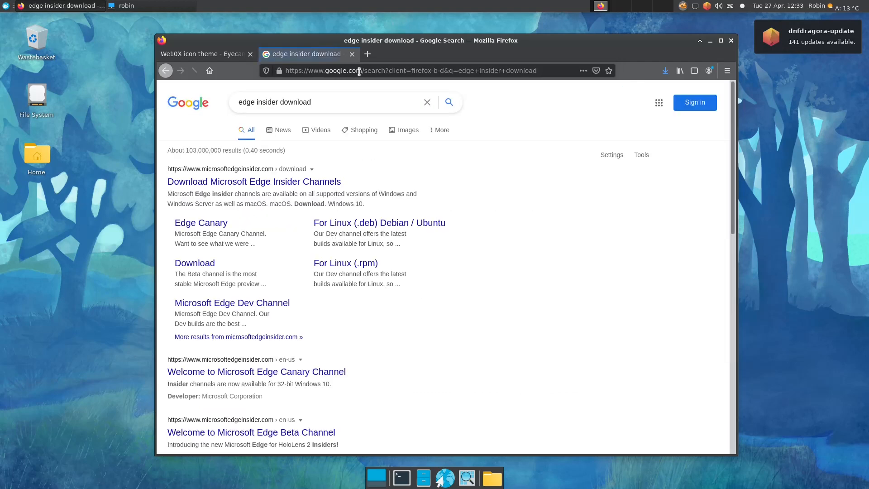
click(293, 181)
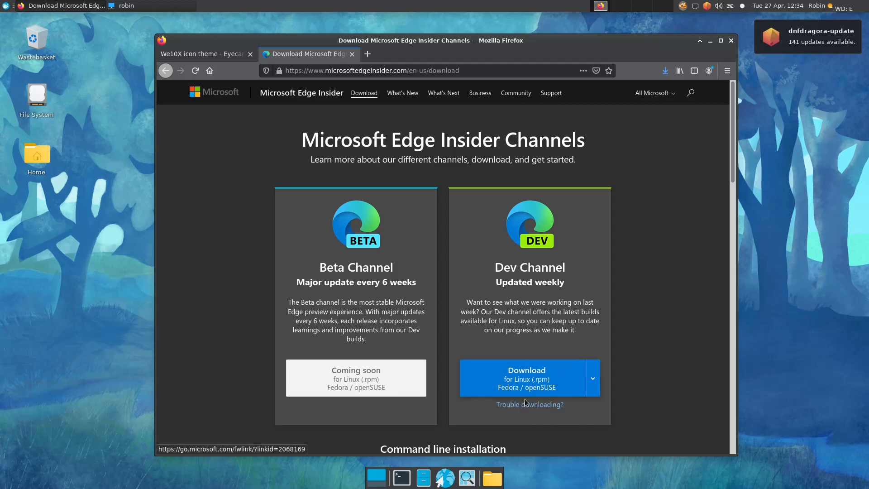
Check which other platforms the Edge Dev Channel download is offered for, and dismiss the list
click(592, 381)
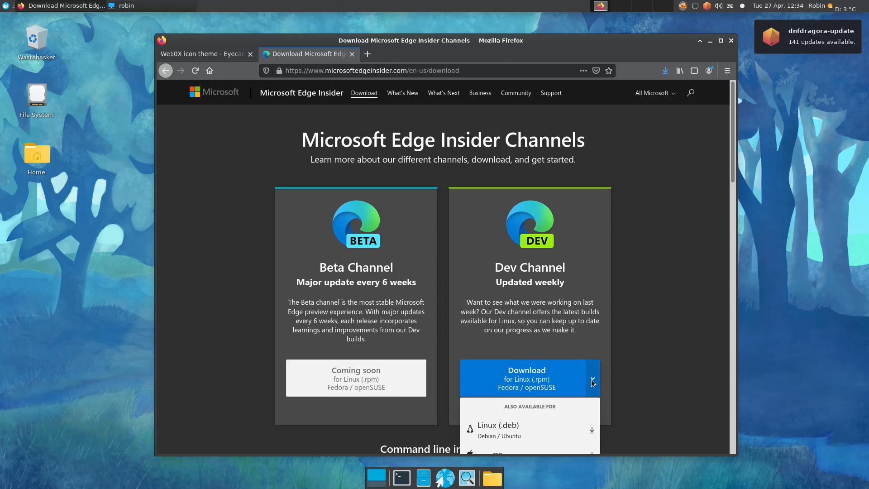
scroll(598, 389, down, 3)
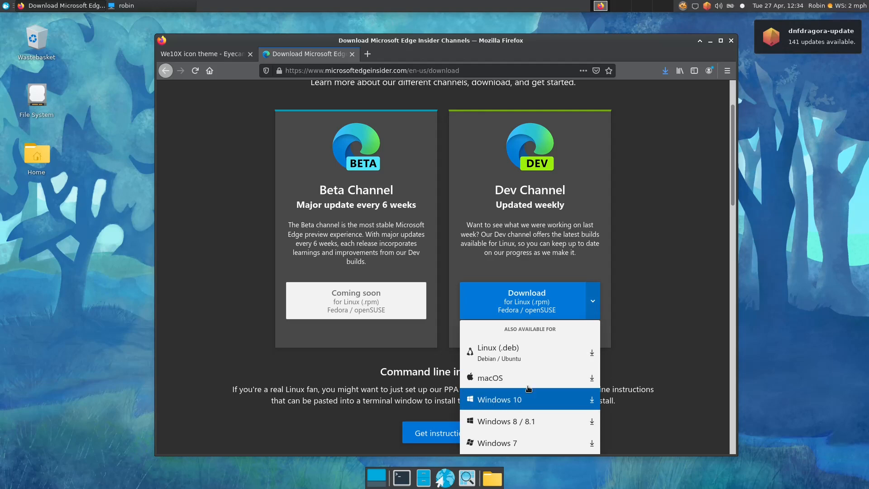
key(Escape)
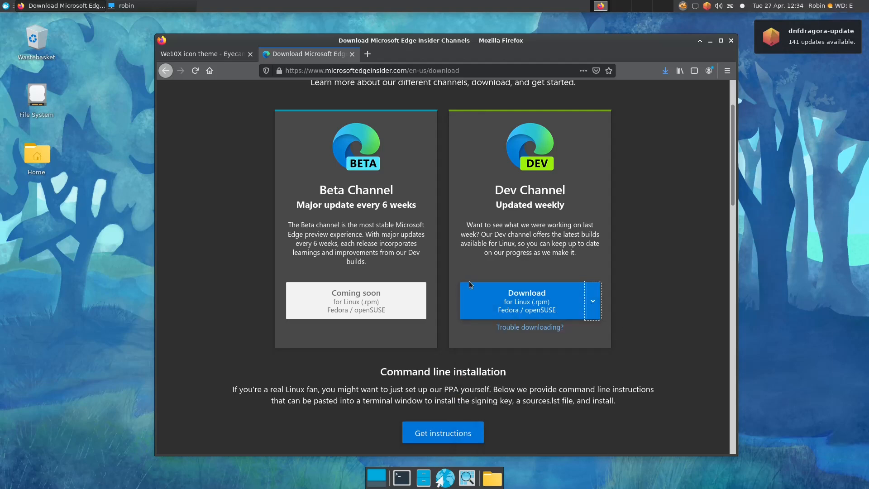
Download the Dev Channel package for Linux (.rpm), accepting the license terms, and open it with dnfdragora Package Installer
click(508, 306)
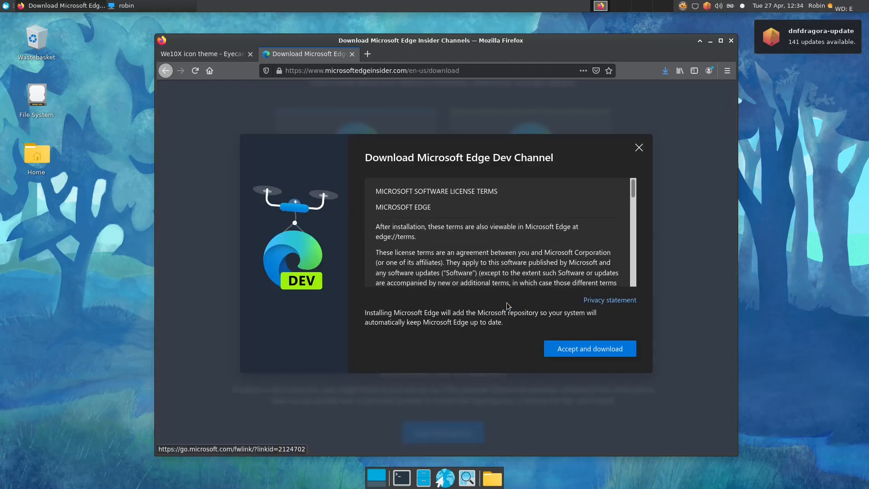
click(582, 352)
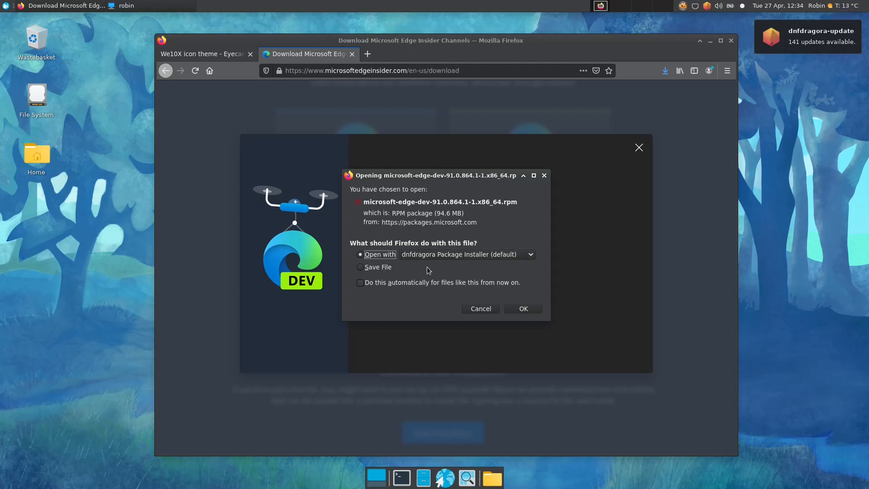
click(522, 310)
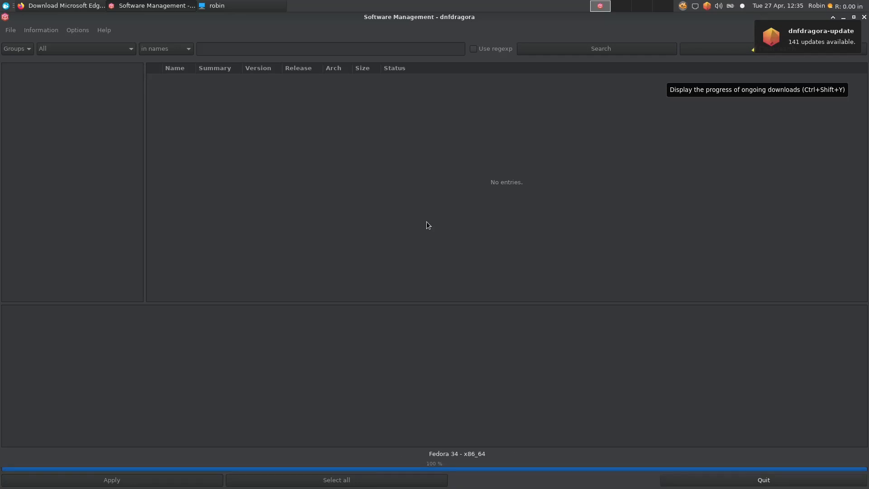
Dismiss the update notification, then authenticate with the account password and approve installing the microsoft-edge-dev package with its dependencies
click(808, 40)
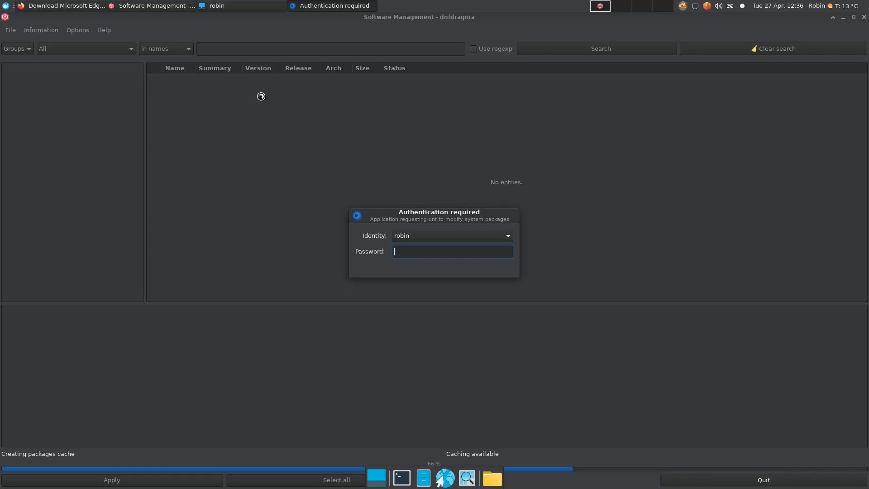
text(•••••••)
key(Return)
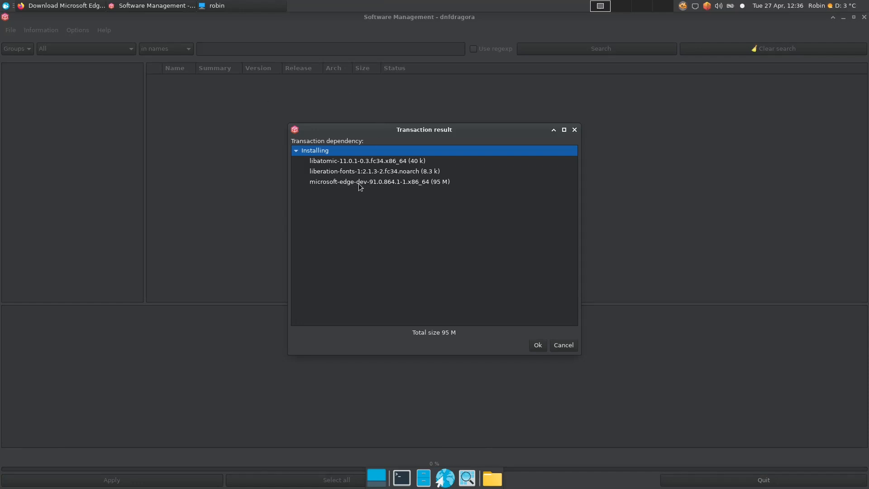
click(538, 345)
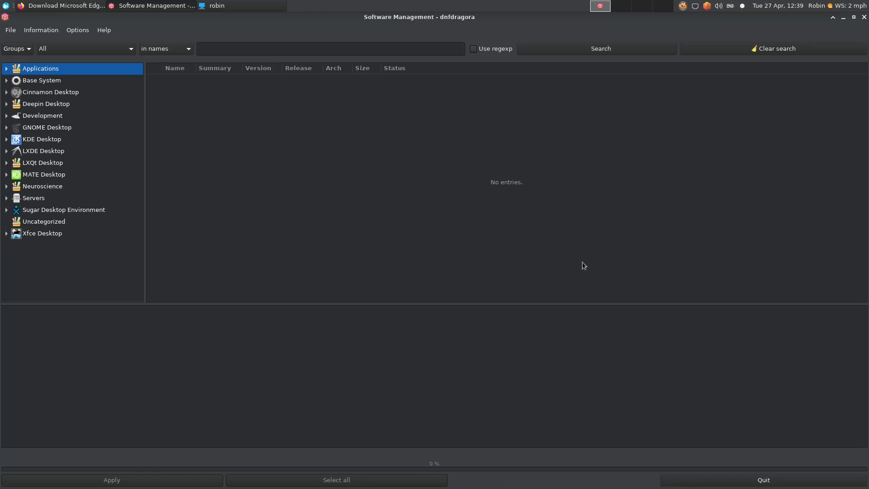
Minimize the dnfdragora and Firefox windows and launch Microsoft Edge (dev) from the Internet category of the Whisker Menu
click(844, 17)
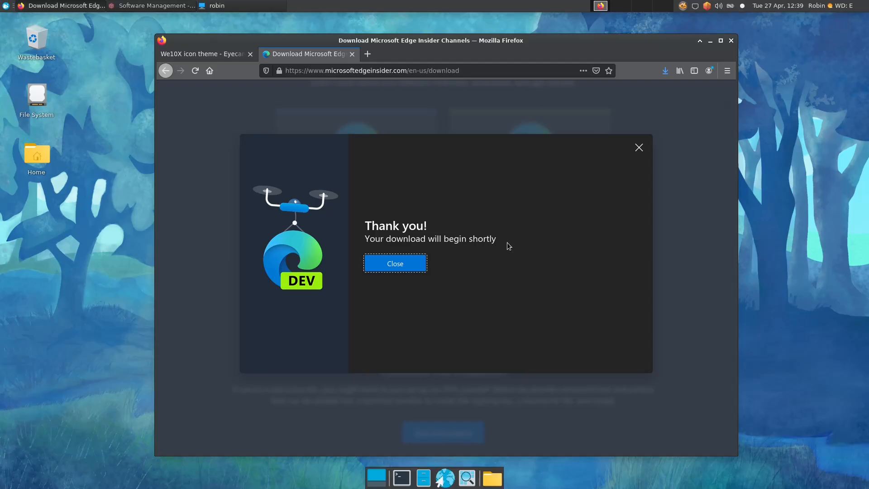
click(711, 41)
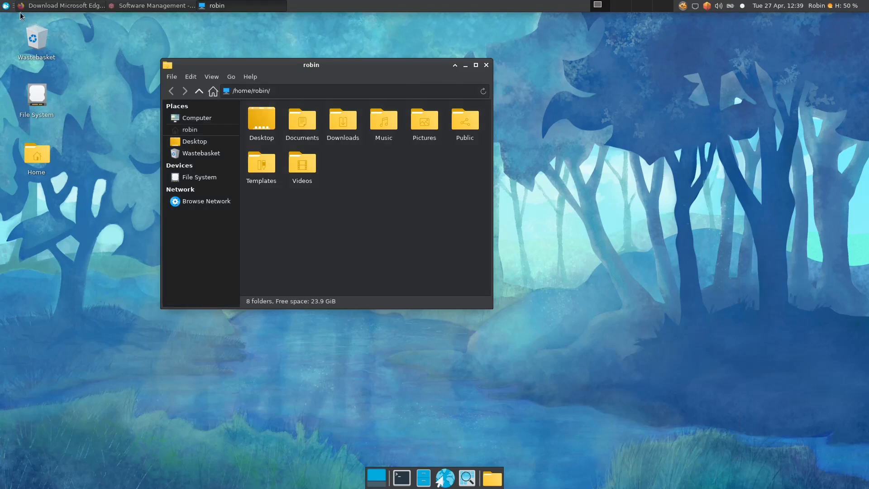
click(7, 5)
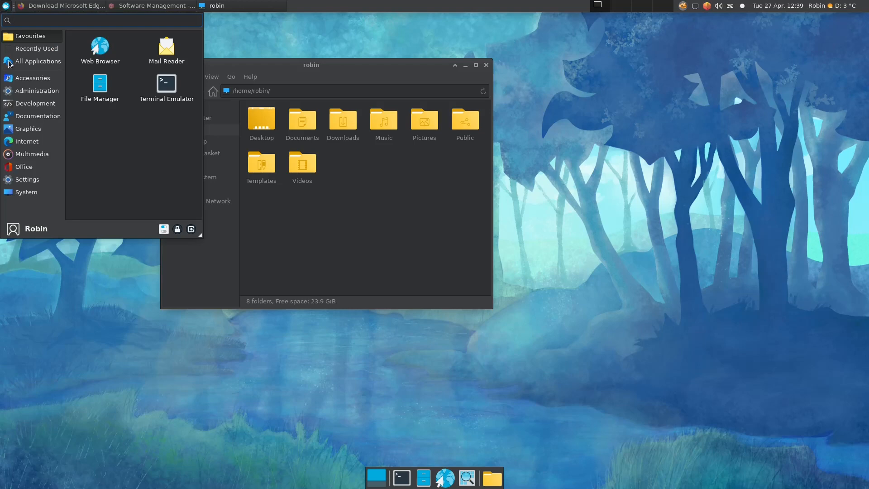
click(48, 143)
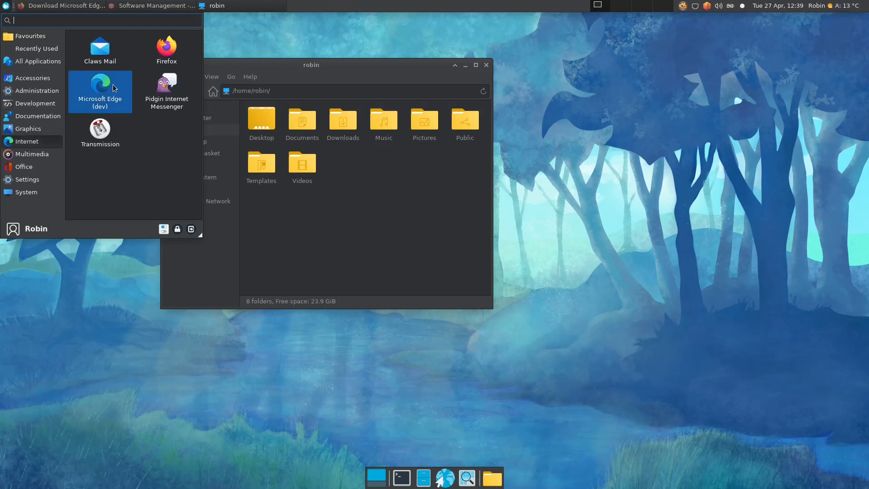
click(114, 88)
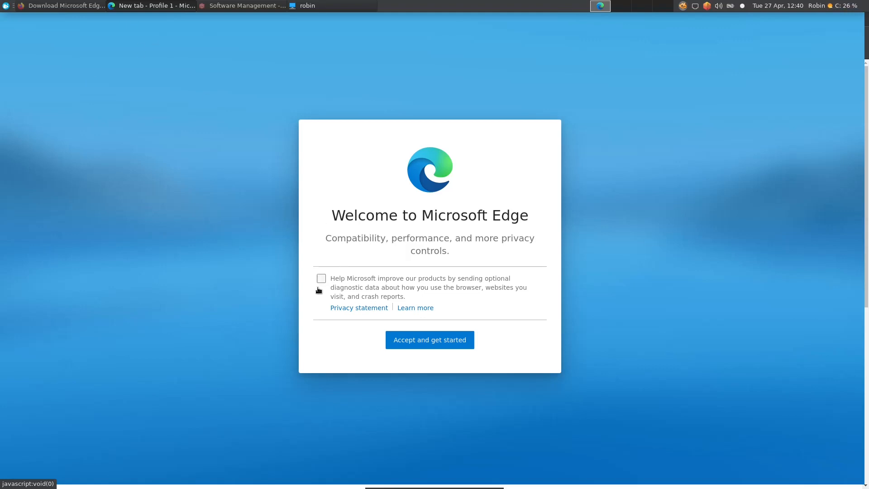
Accept the Edge welcome screen without optional diagnostic data, and enter and confirm a password for the new default keyring
click(453, 343)
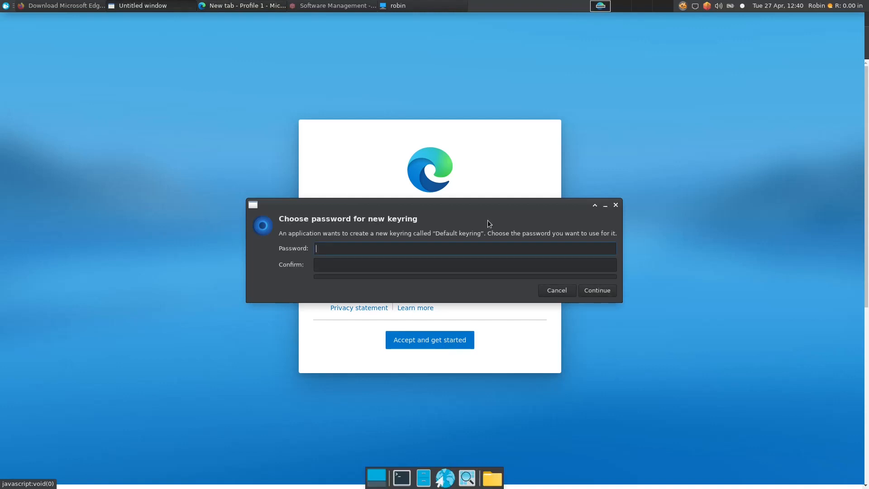
text(•••••)
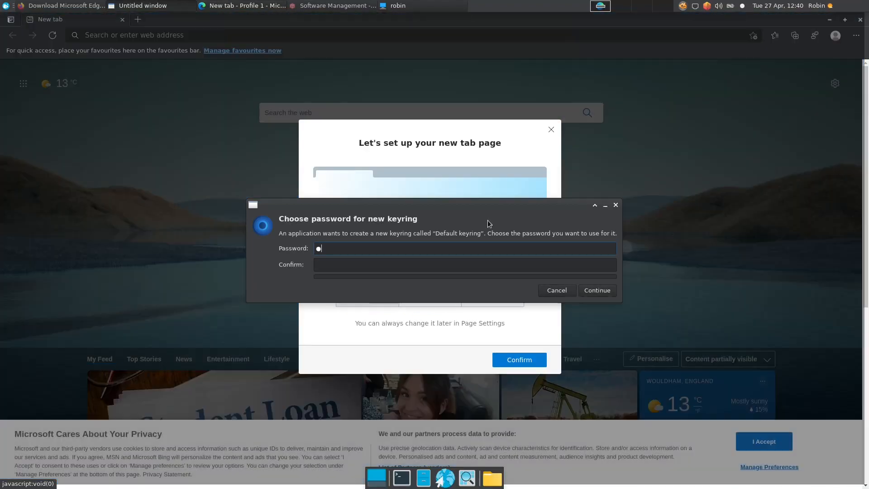
text(••)
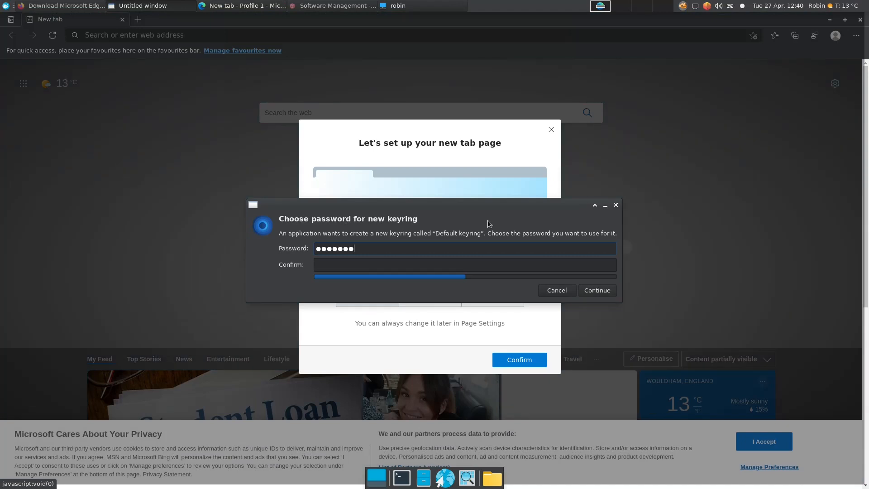
click(449, 270)
text(•••••••)
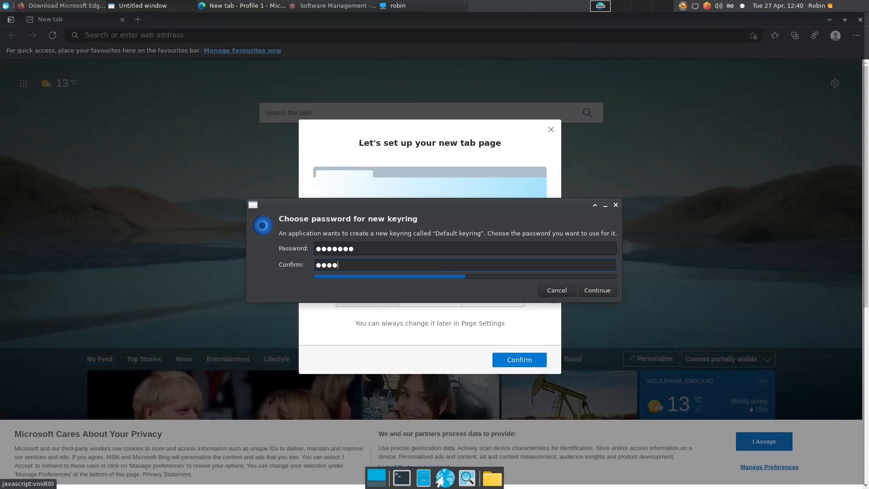
click(588, 291)
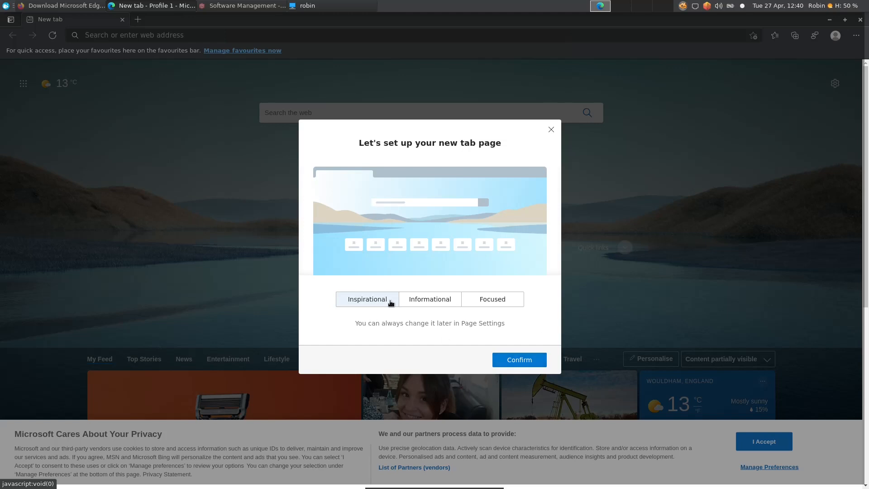
Confirm the Inspirational new tab page layout and load bbc.co.uk in a new Edge tab
click(498, 365)
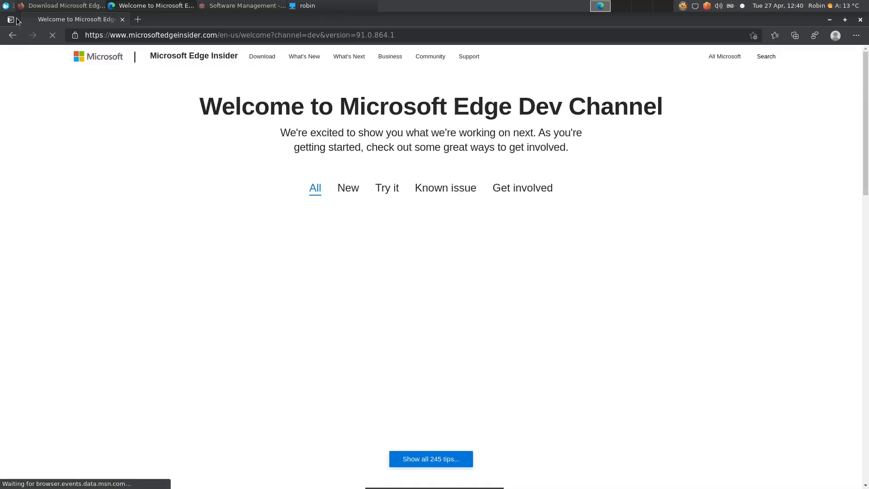
click(138, 19)
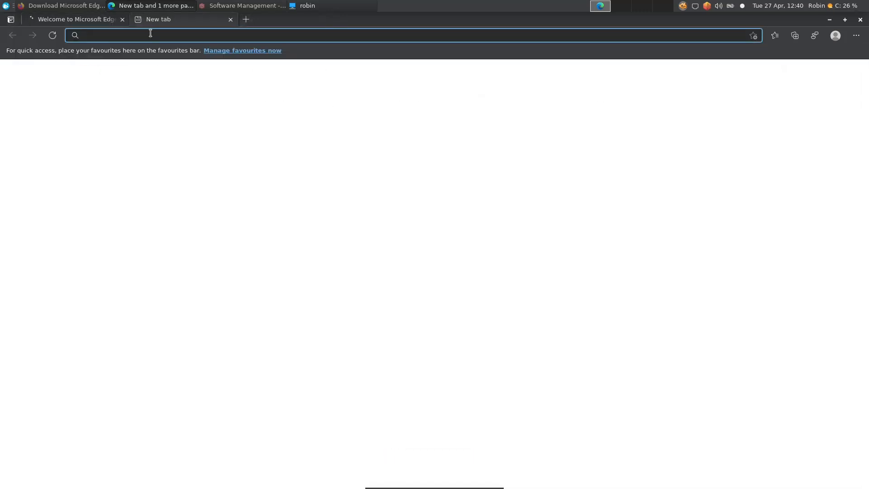
text(bbc.co.uk)
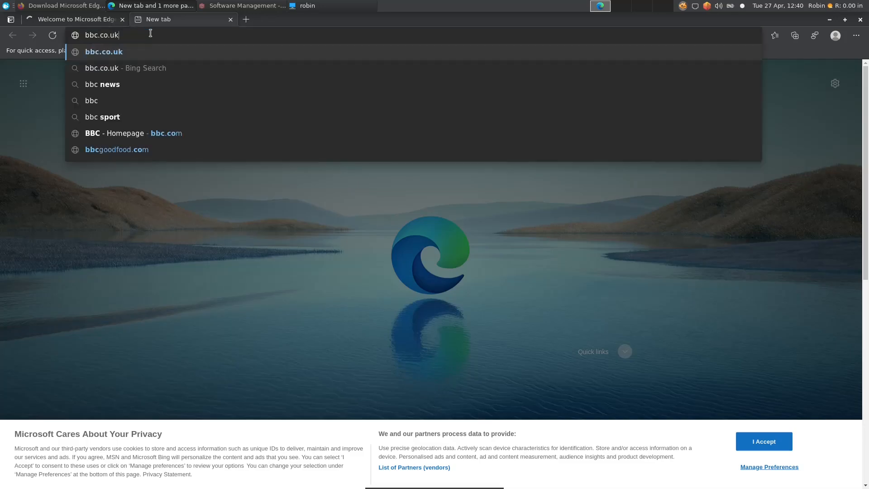
key(Return)
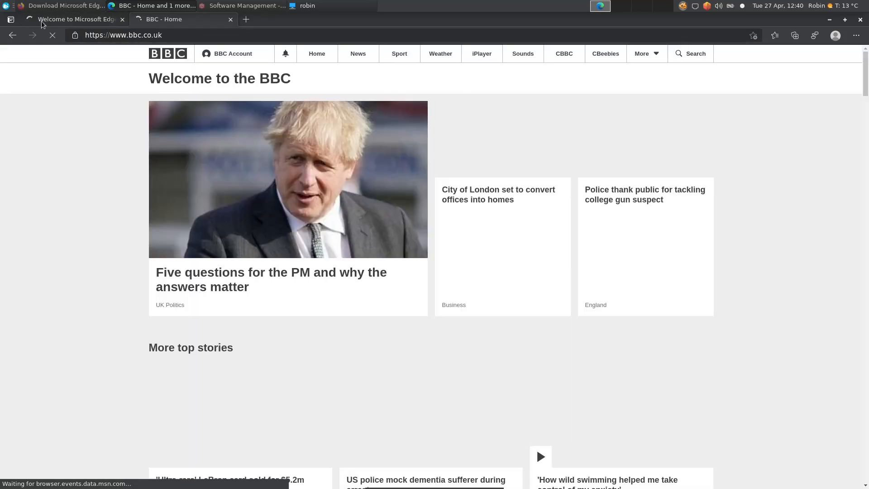
Turn on vertical tabs in Edge and narrow the tab pane to about 85 pixels wide
click(11, 20)
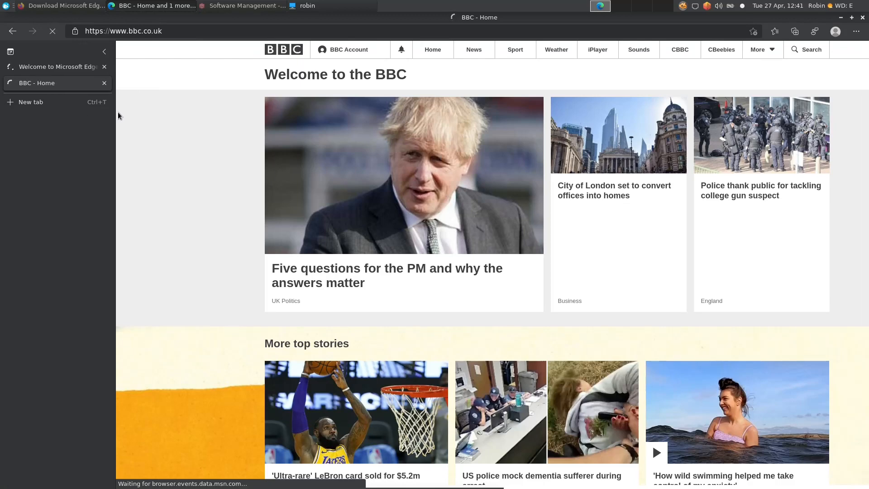
drag(115, 114, 72, 122)
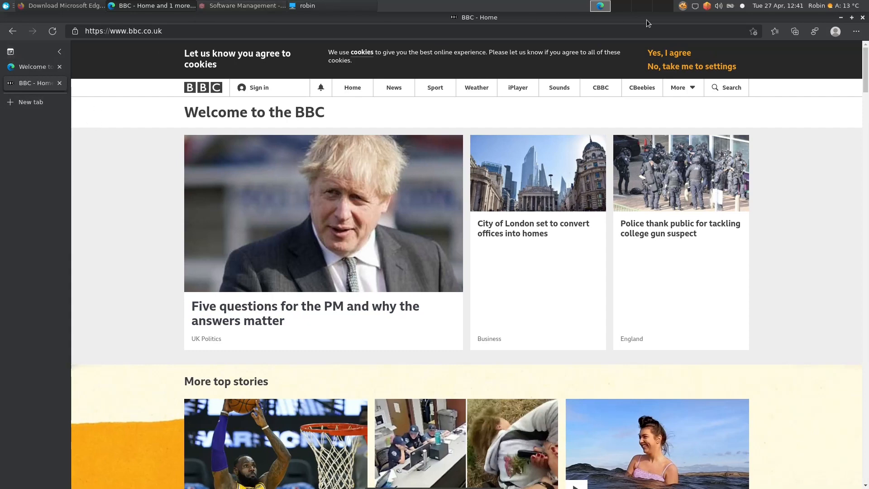
Check the installed Edge version on the About Microsoft Edge page, and close that settings tab
click(856, 31)
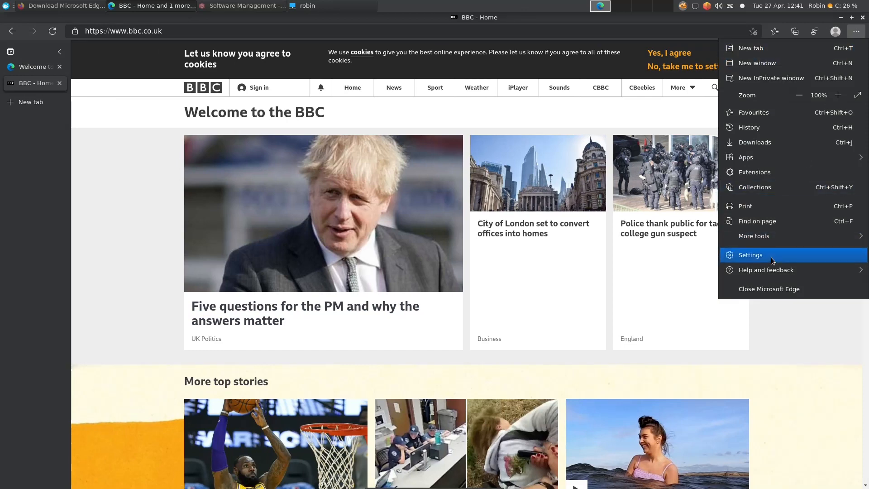
mouse_move(772, 272)
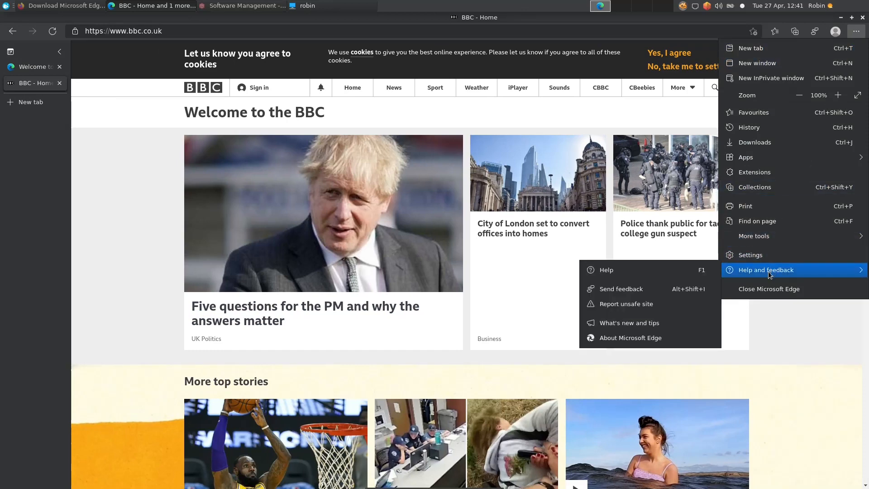
click(675, 338)
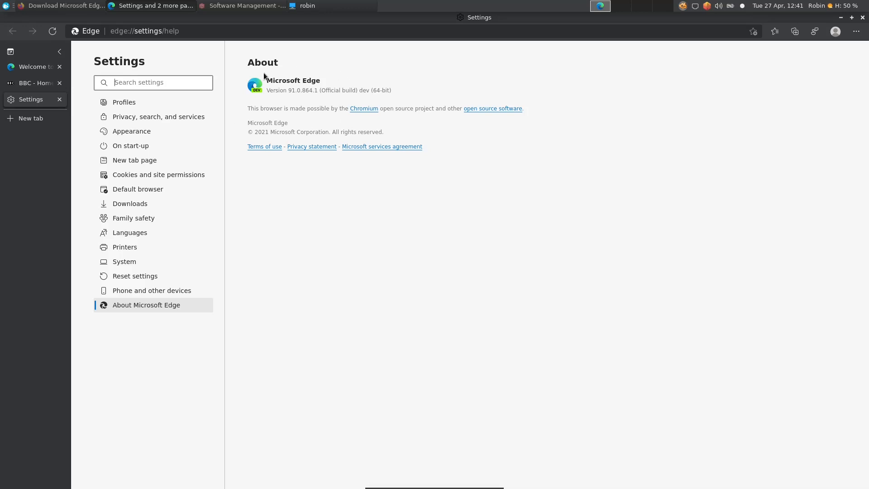
click(195, 31)
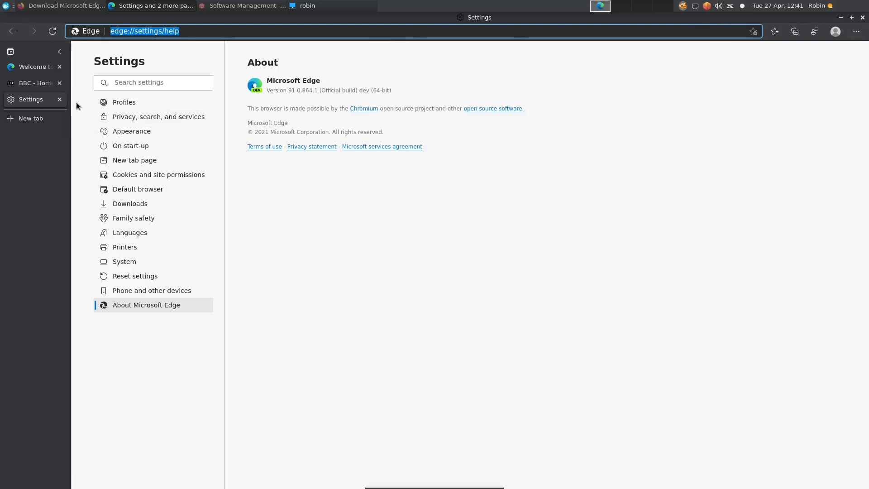
click(61, 100)
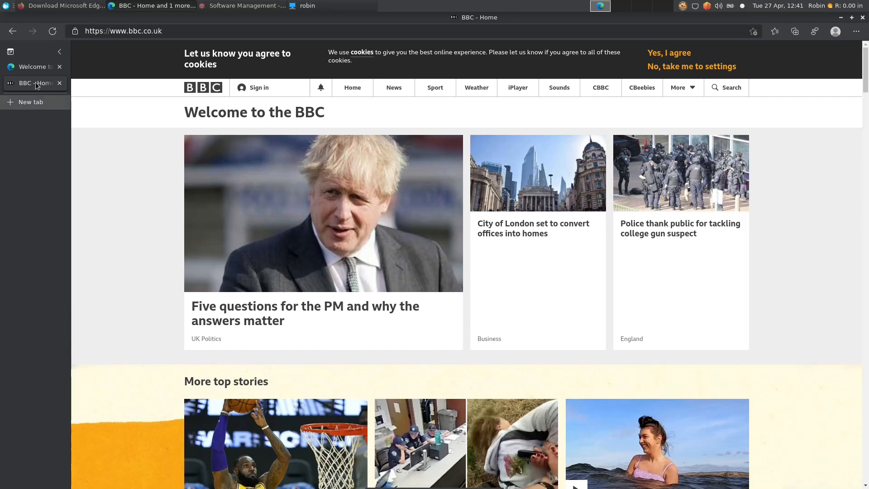
Restore horizontal tabs and set Edge's overall appearance to Dark with the Cool slate theme, trying Spicy red before returning to Cool slate
click(9, 49)
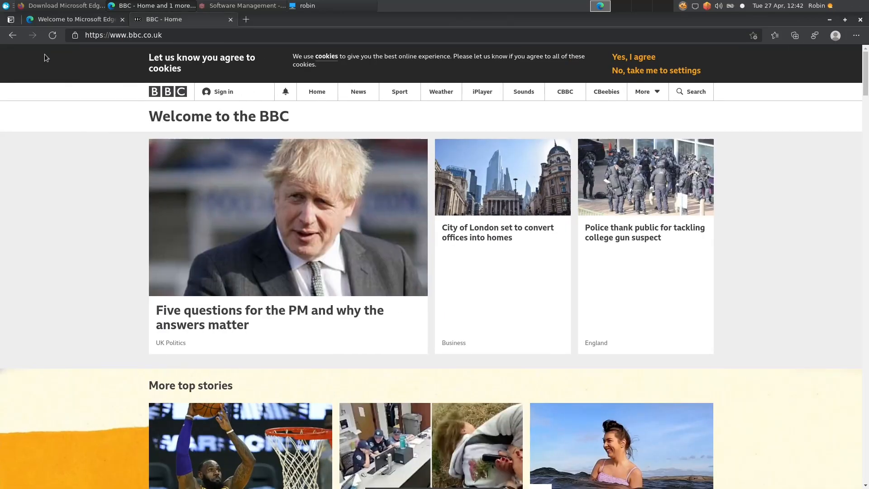
click(856, 36)
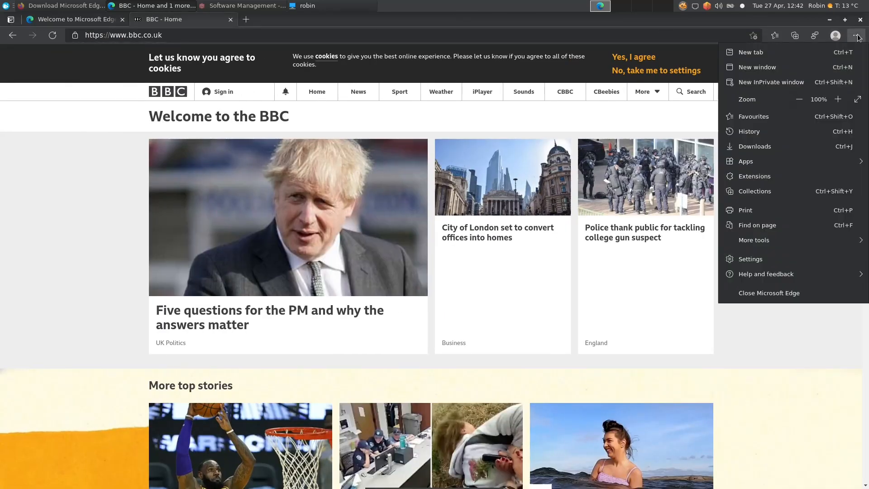
click(789, 258)
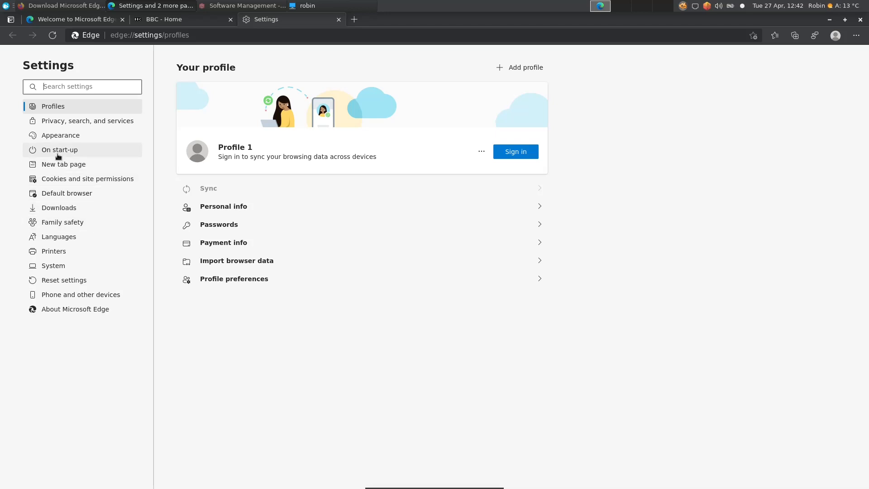
click(59, 136)
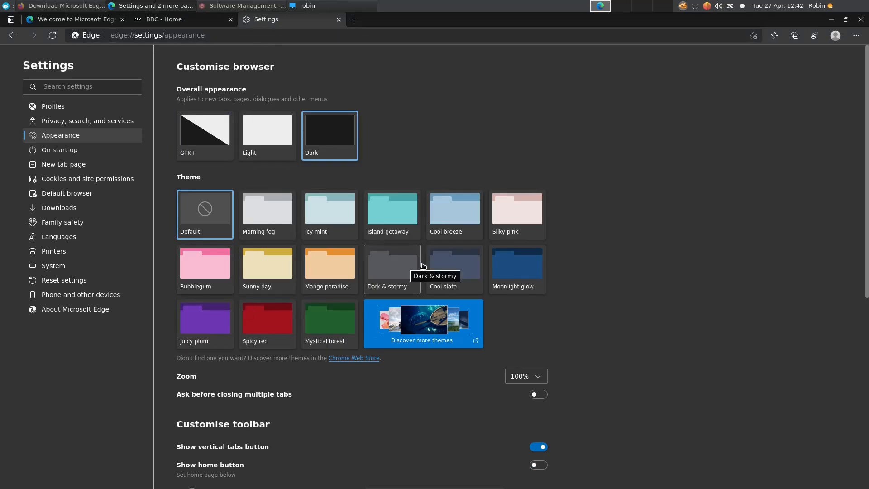
click(471, 270)
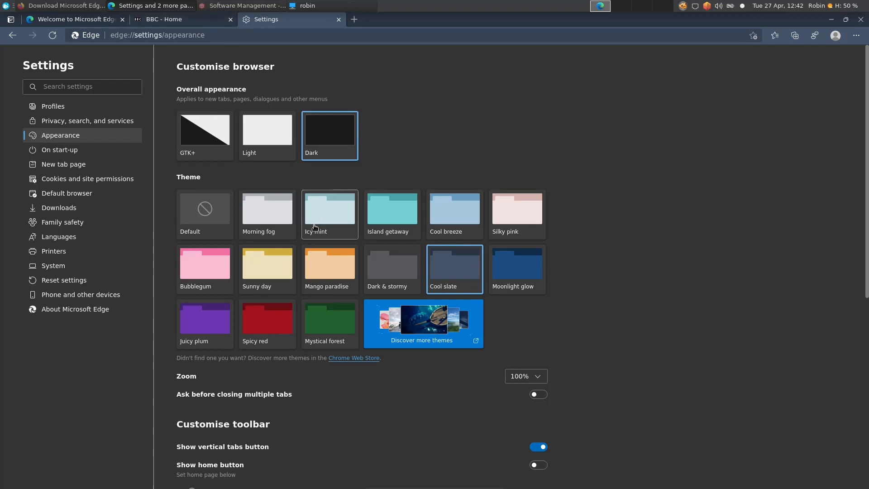
click(267, 328)
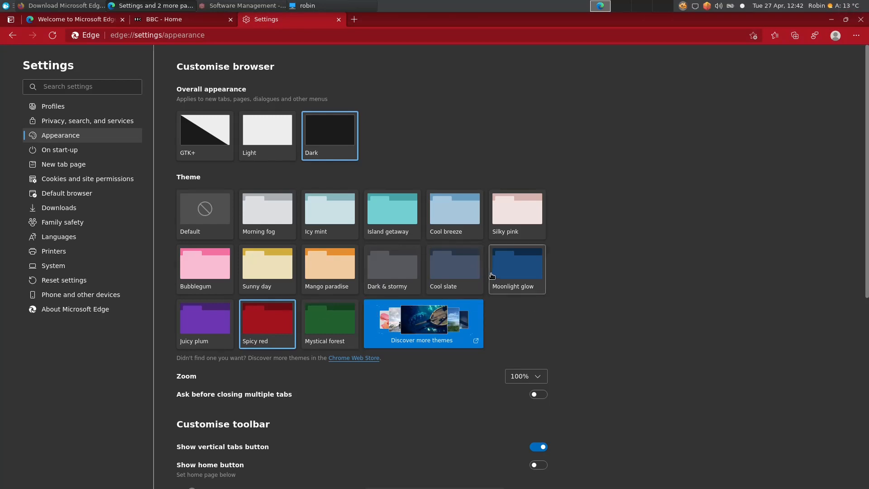
click(467, 286)
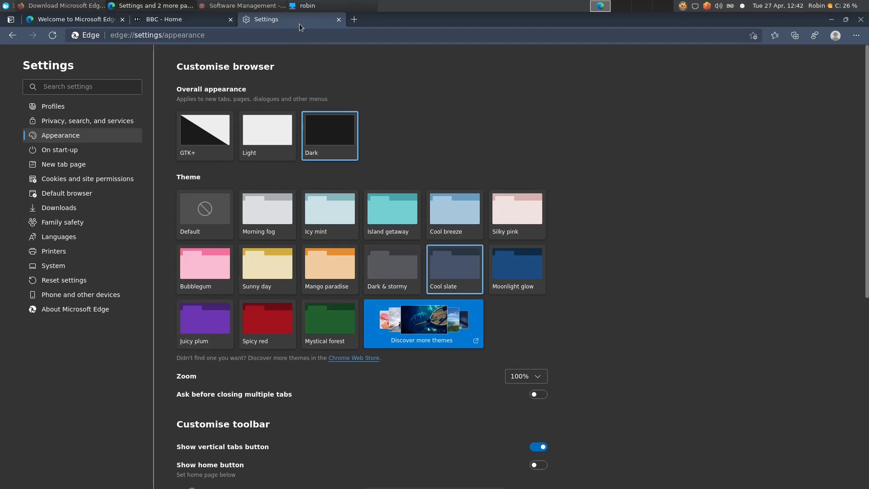
Close the Settings, BBC and Edge welcome tabs to exit the browser
click(338, 19)
click(230, 20)
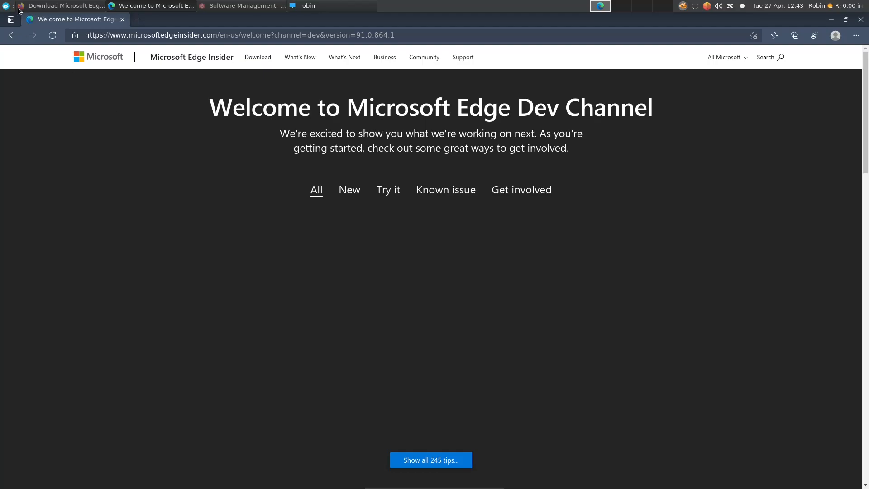
click(122, 19)
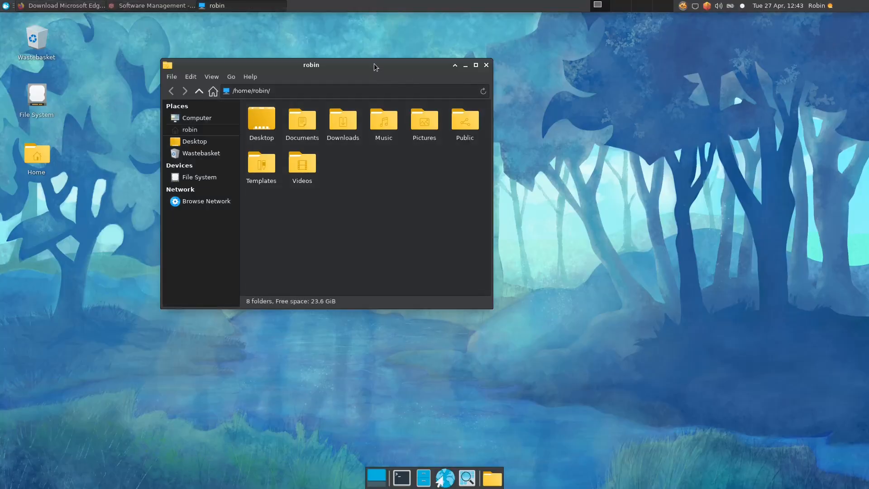